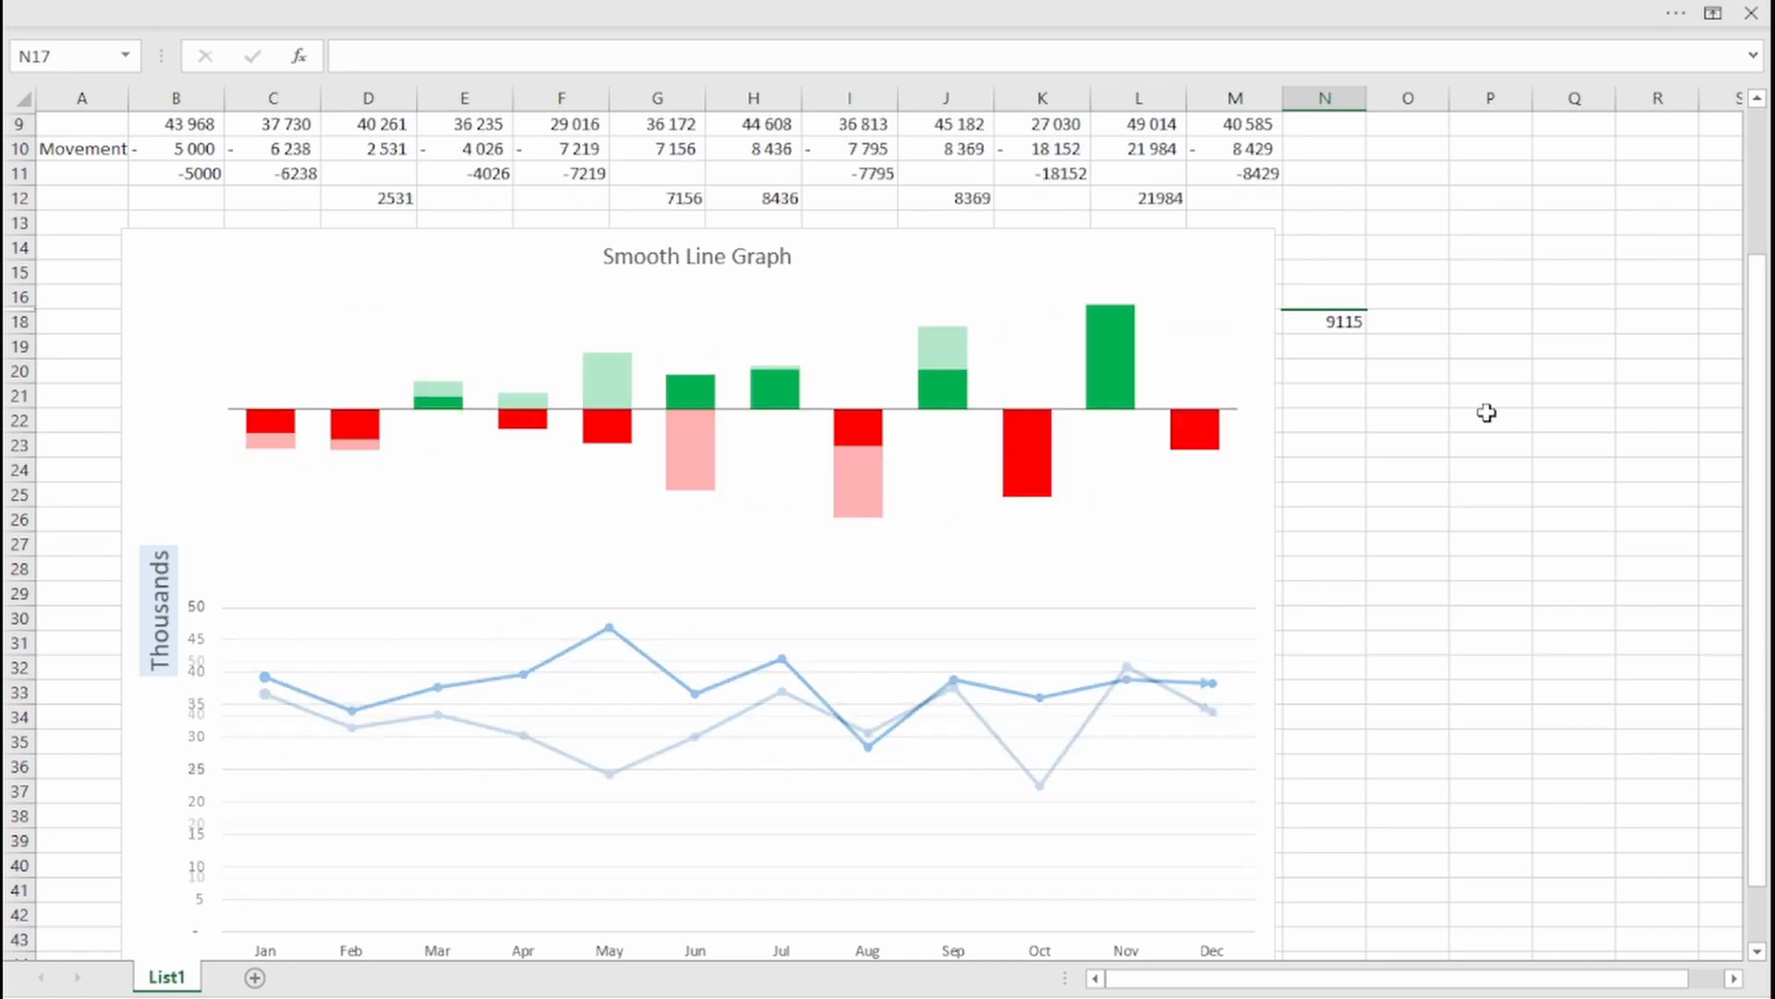
Recalculate the worksheet repeatedly to examine how the red and green movement bars and the line graph respond to new values
{"action": "key", "text": "F9"}
{"action": "key", "text": "F9"}
{"action": "key", "text": "F9"}
{"action": "key", "text": "F9"}
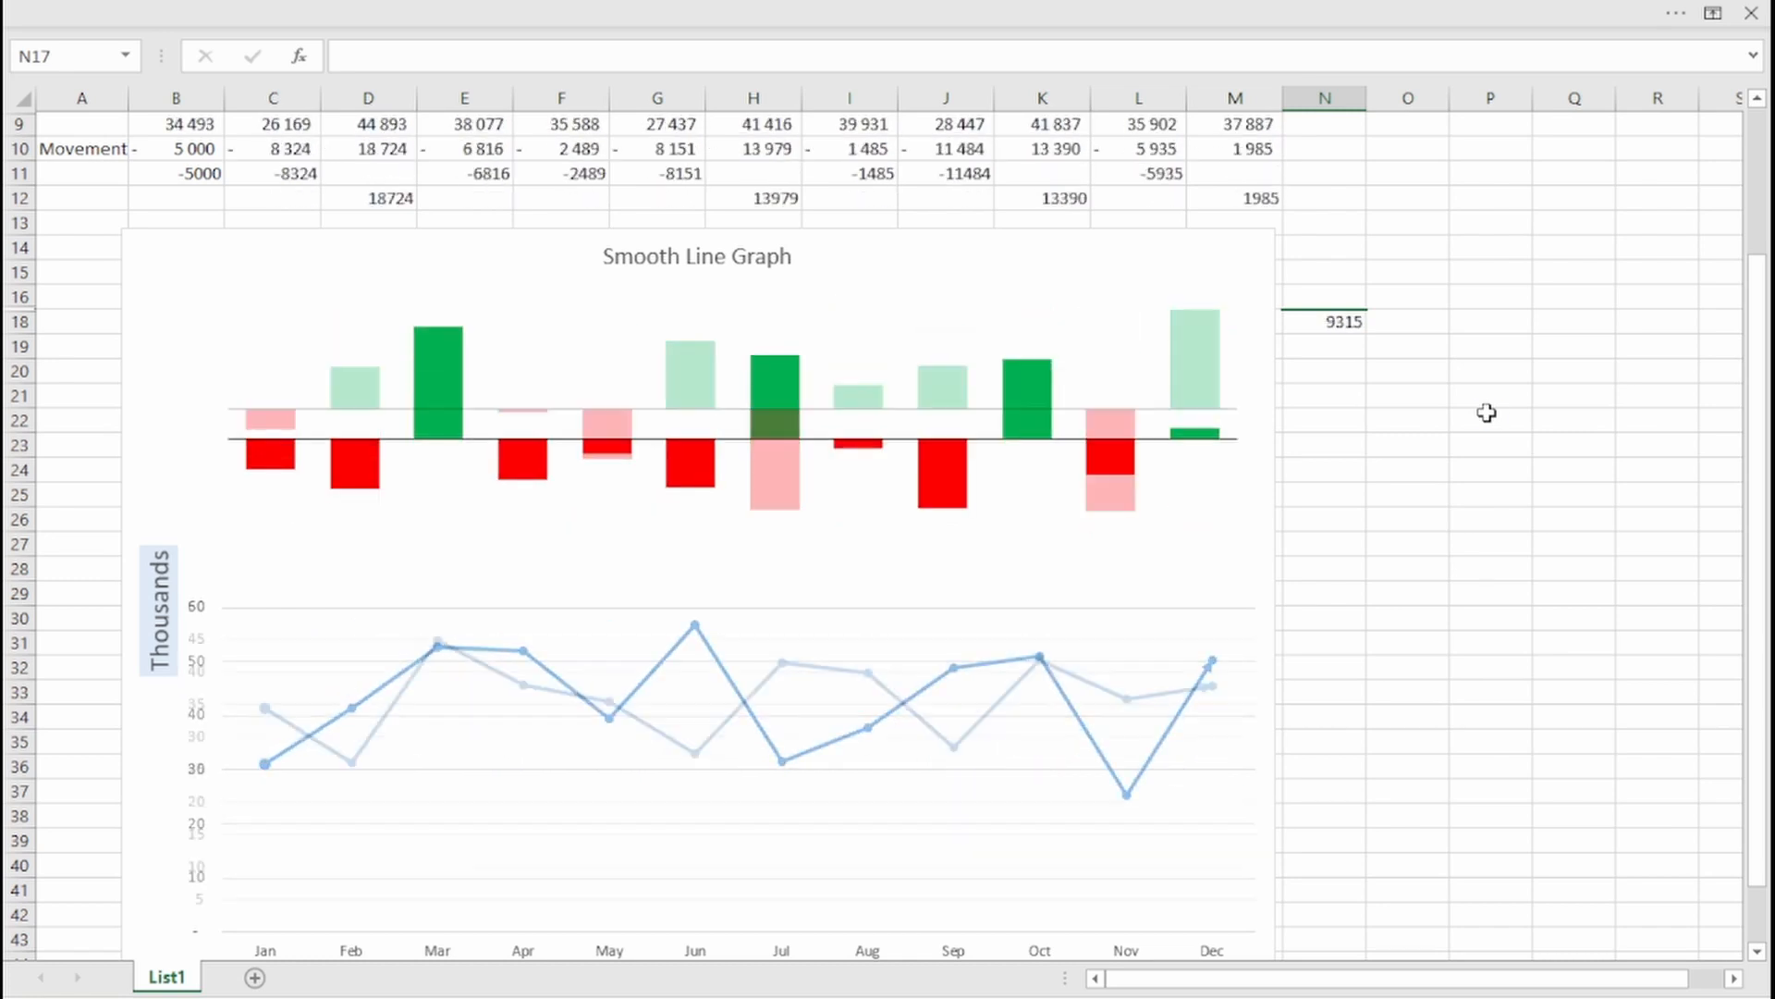
{"action": "key", "text": "F9"}
{"action": "key", "text": "F9"}
{"action": "key", "text": "F9"}
{"action": "key", "text": "F9"}
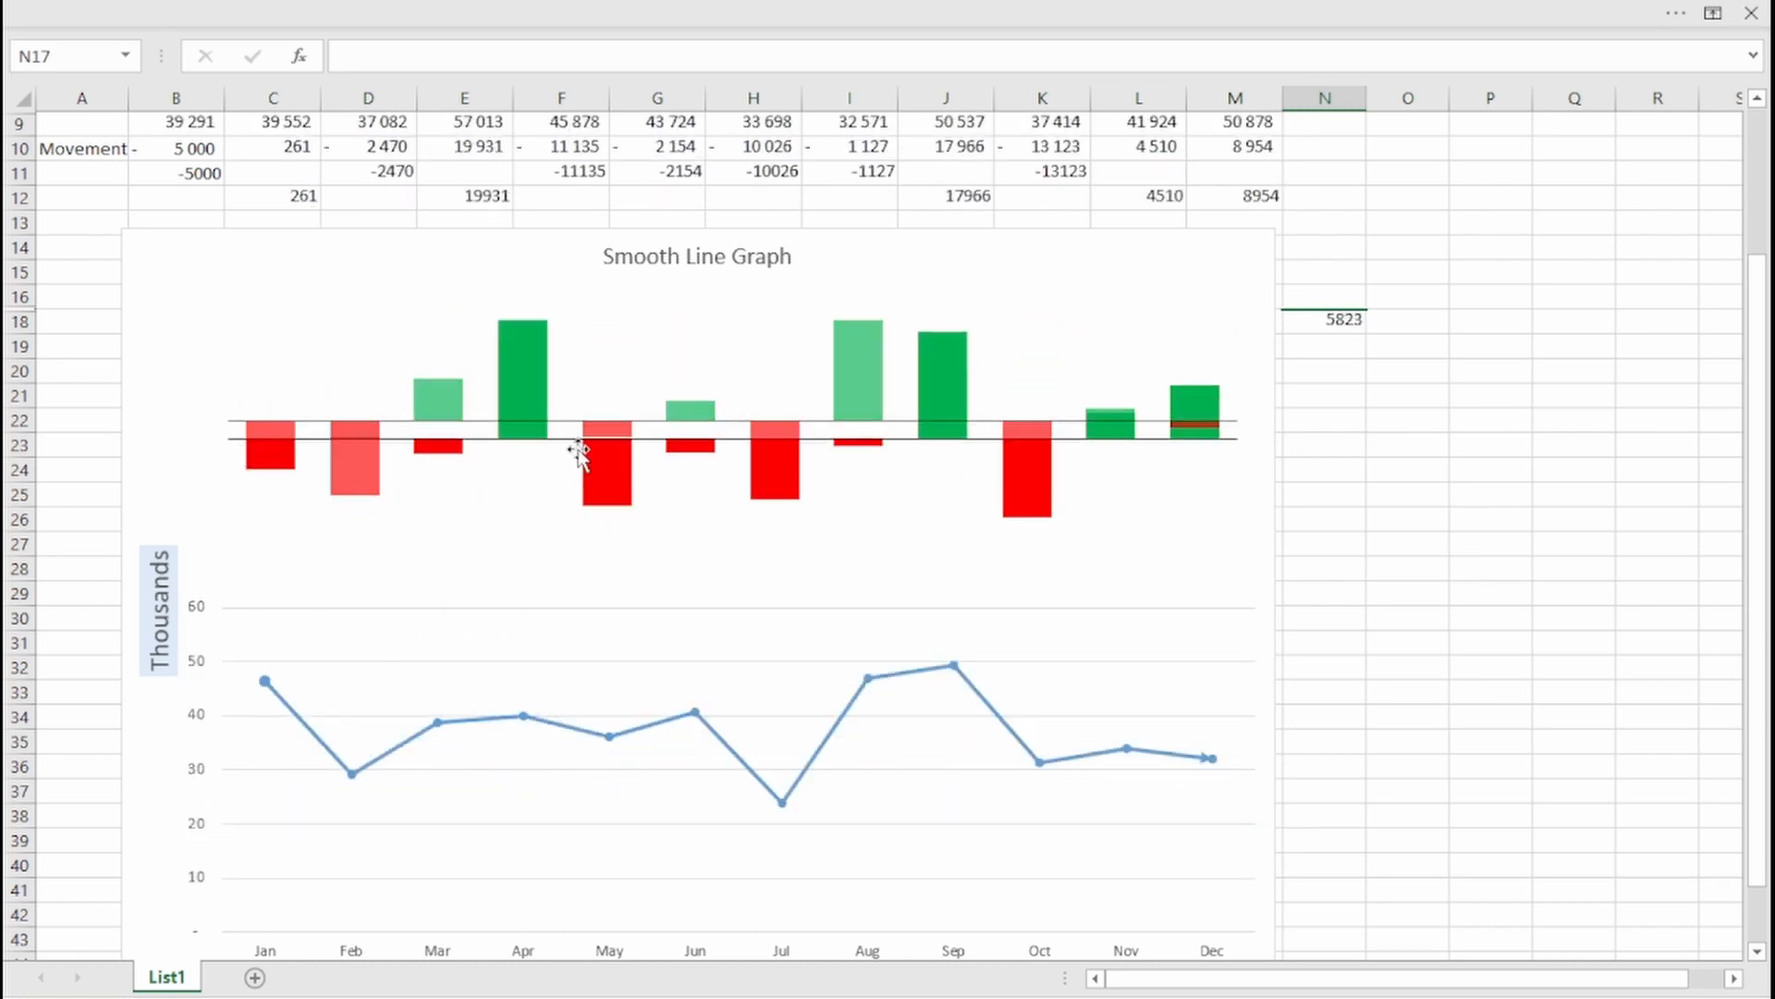
{"action": "key", "text": "F9"}
{"action": "key", "text": "F9"}
{"action": "key", "text": "F9"}
{"action": "key", "text": "F9"}
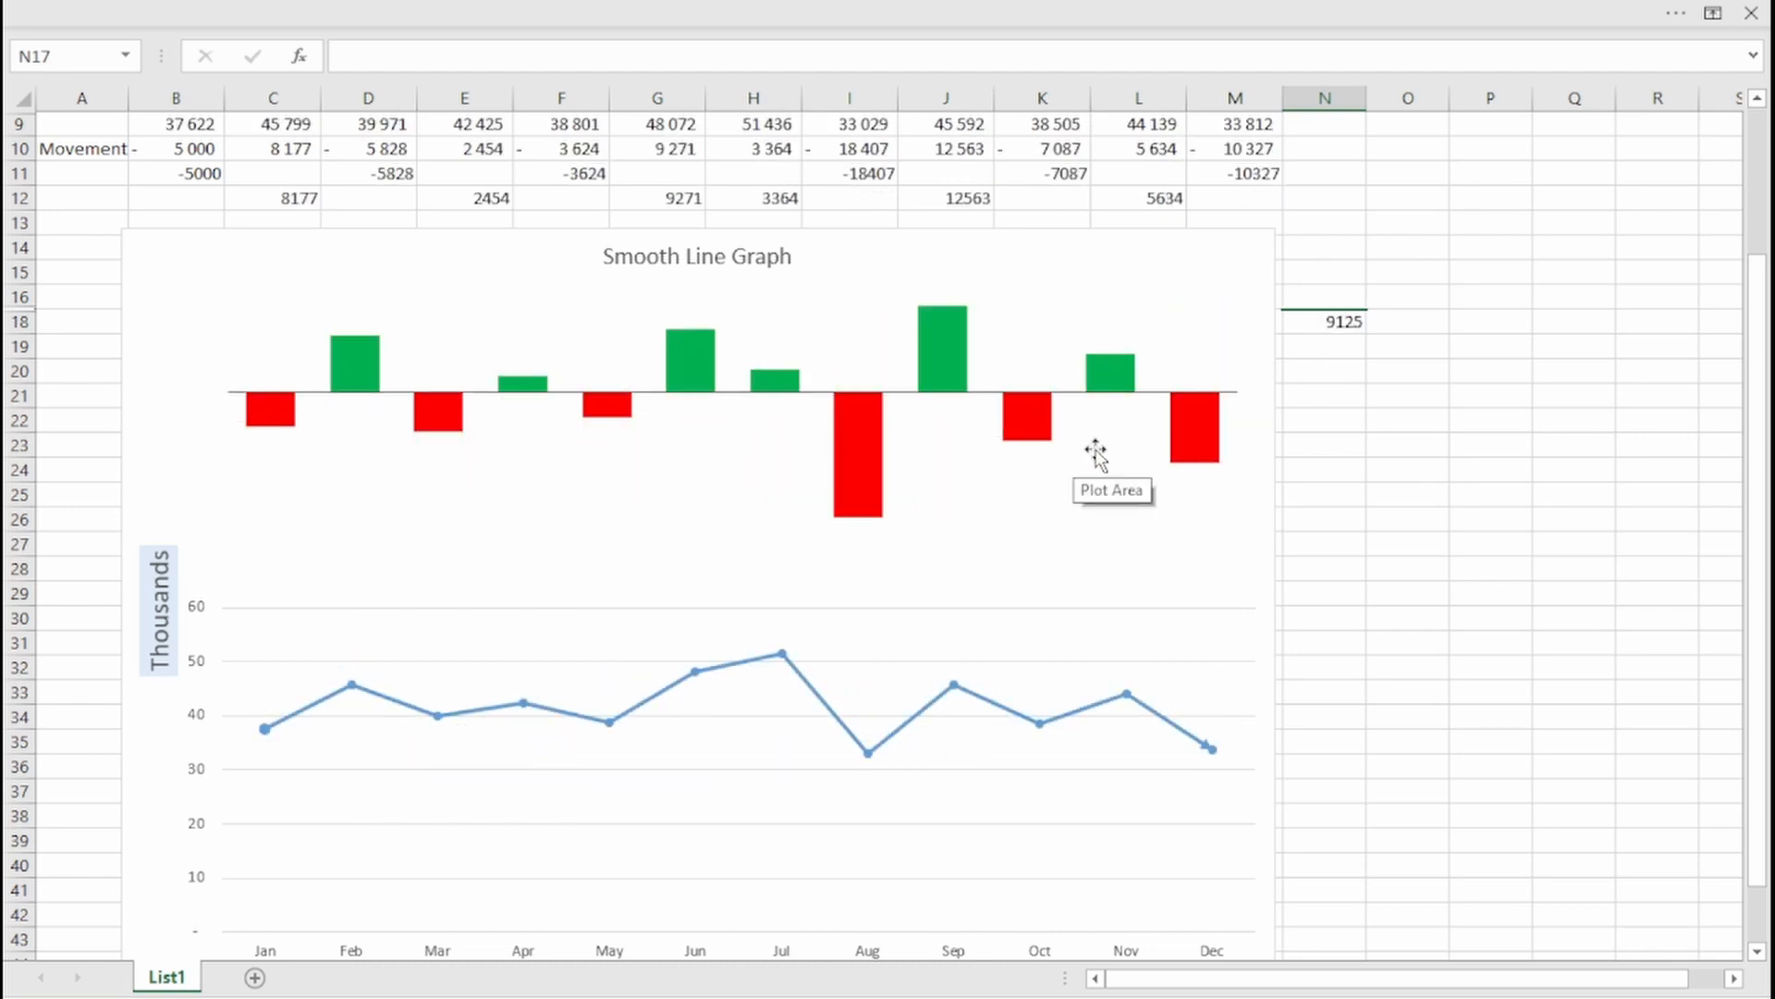
{"action": "key", "text": "F9"}
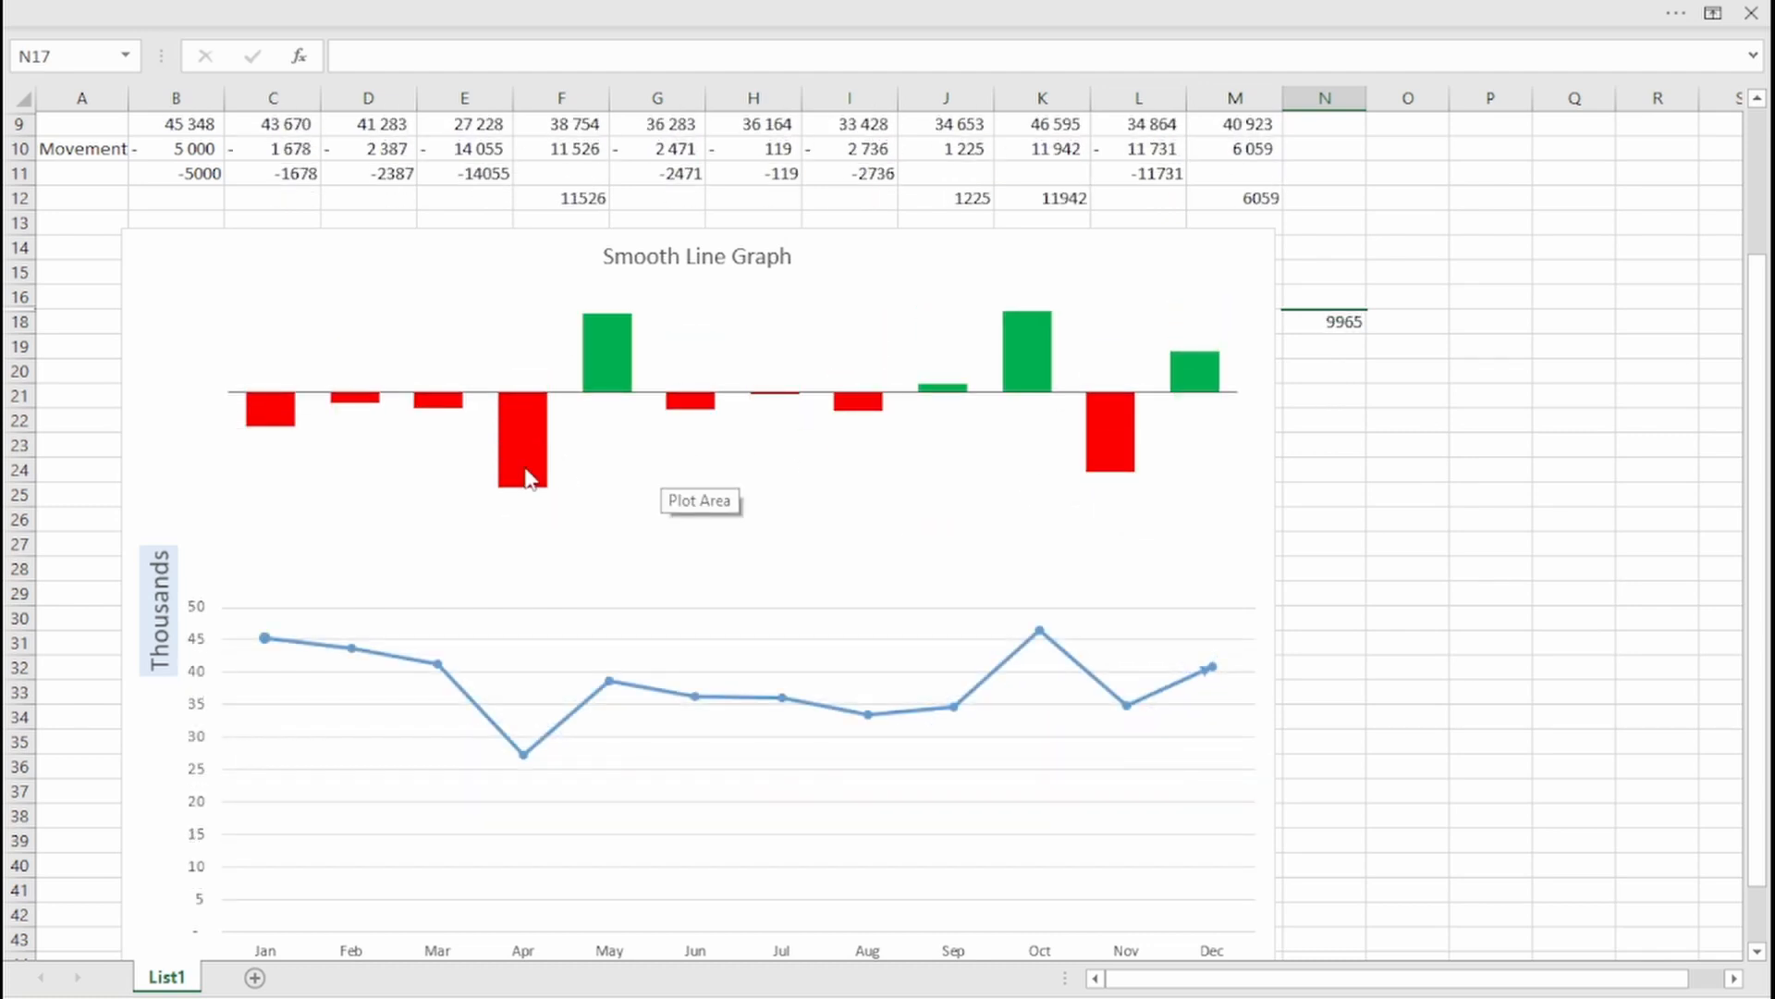
{"action": "key", "text": "F9"}
{"action": "key", "text": "F9"}
{"action": "key", "text": "F9"}
{"action": "key", "text": "F9"}
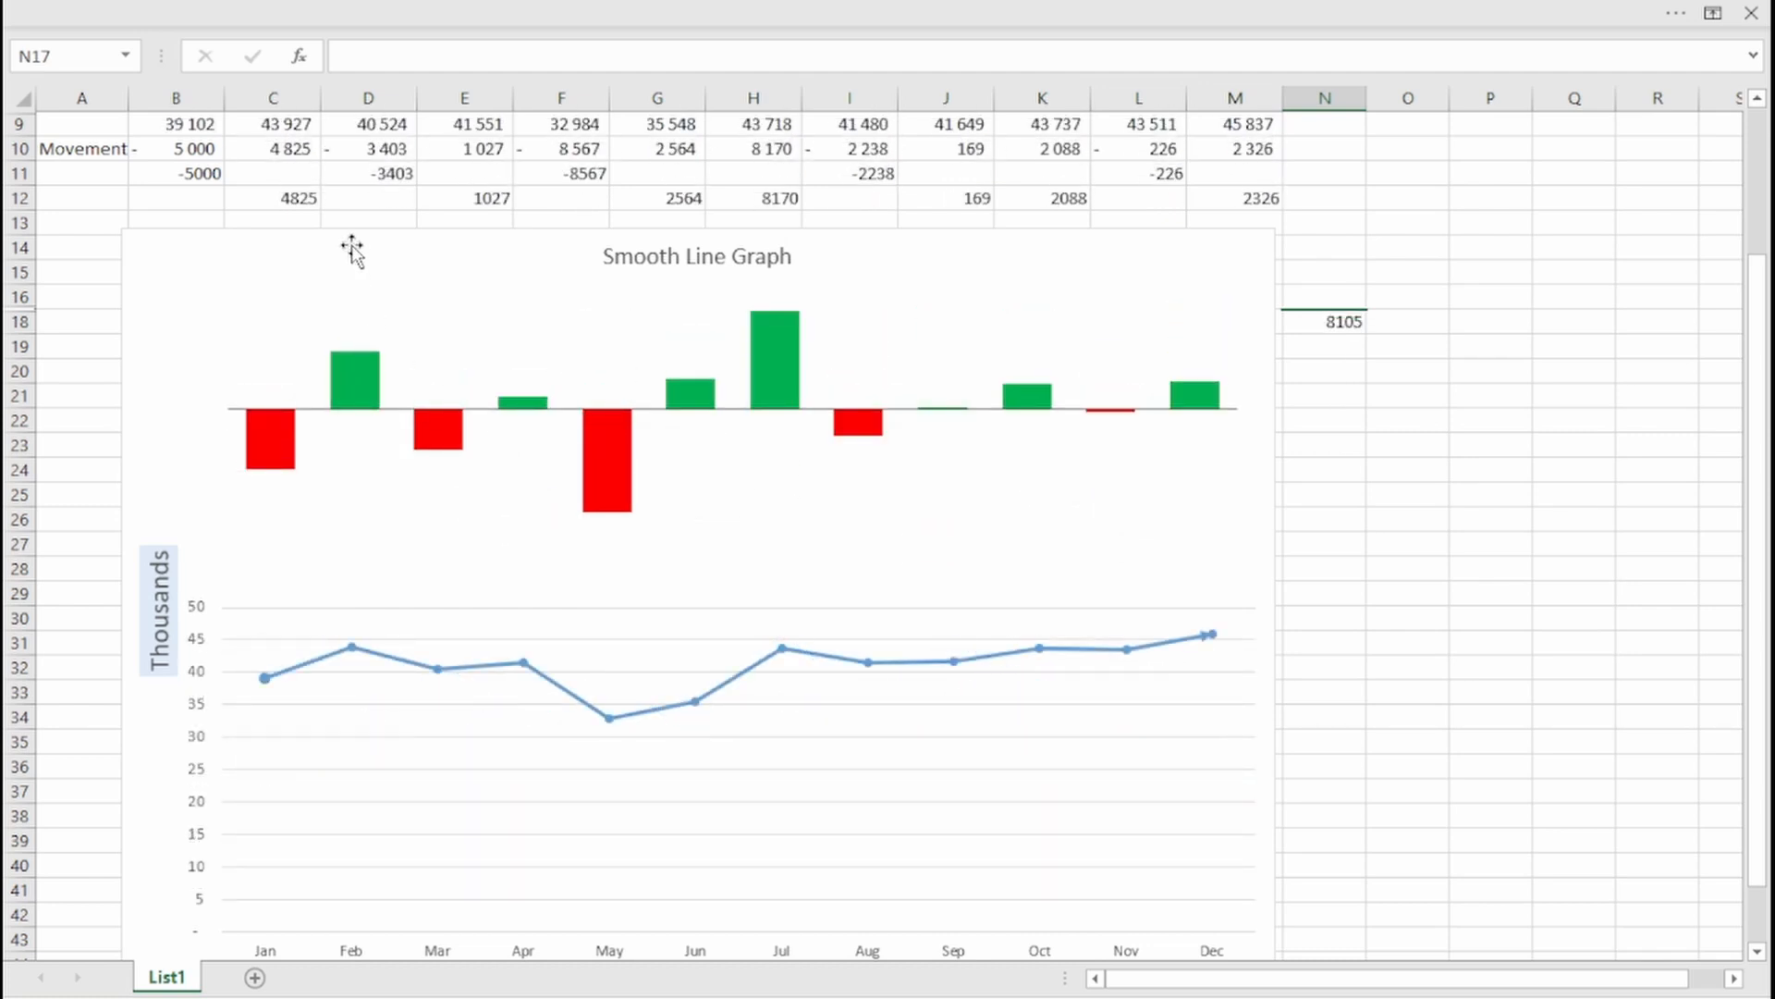
{"action": "key", "text": "F9"}
{"action": "key", "text": "F9"}
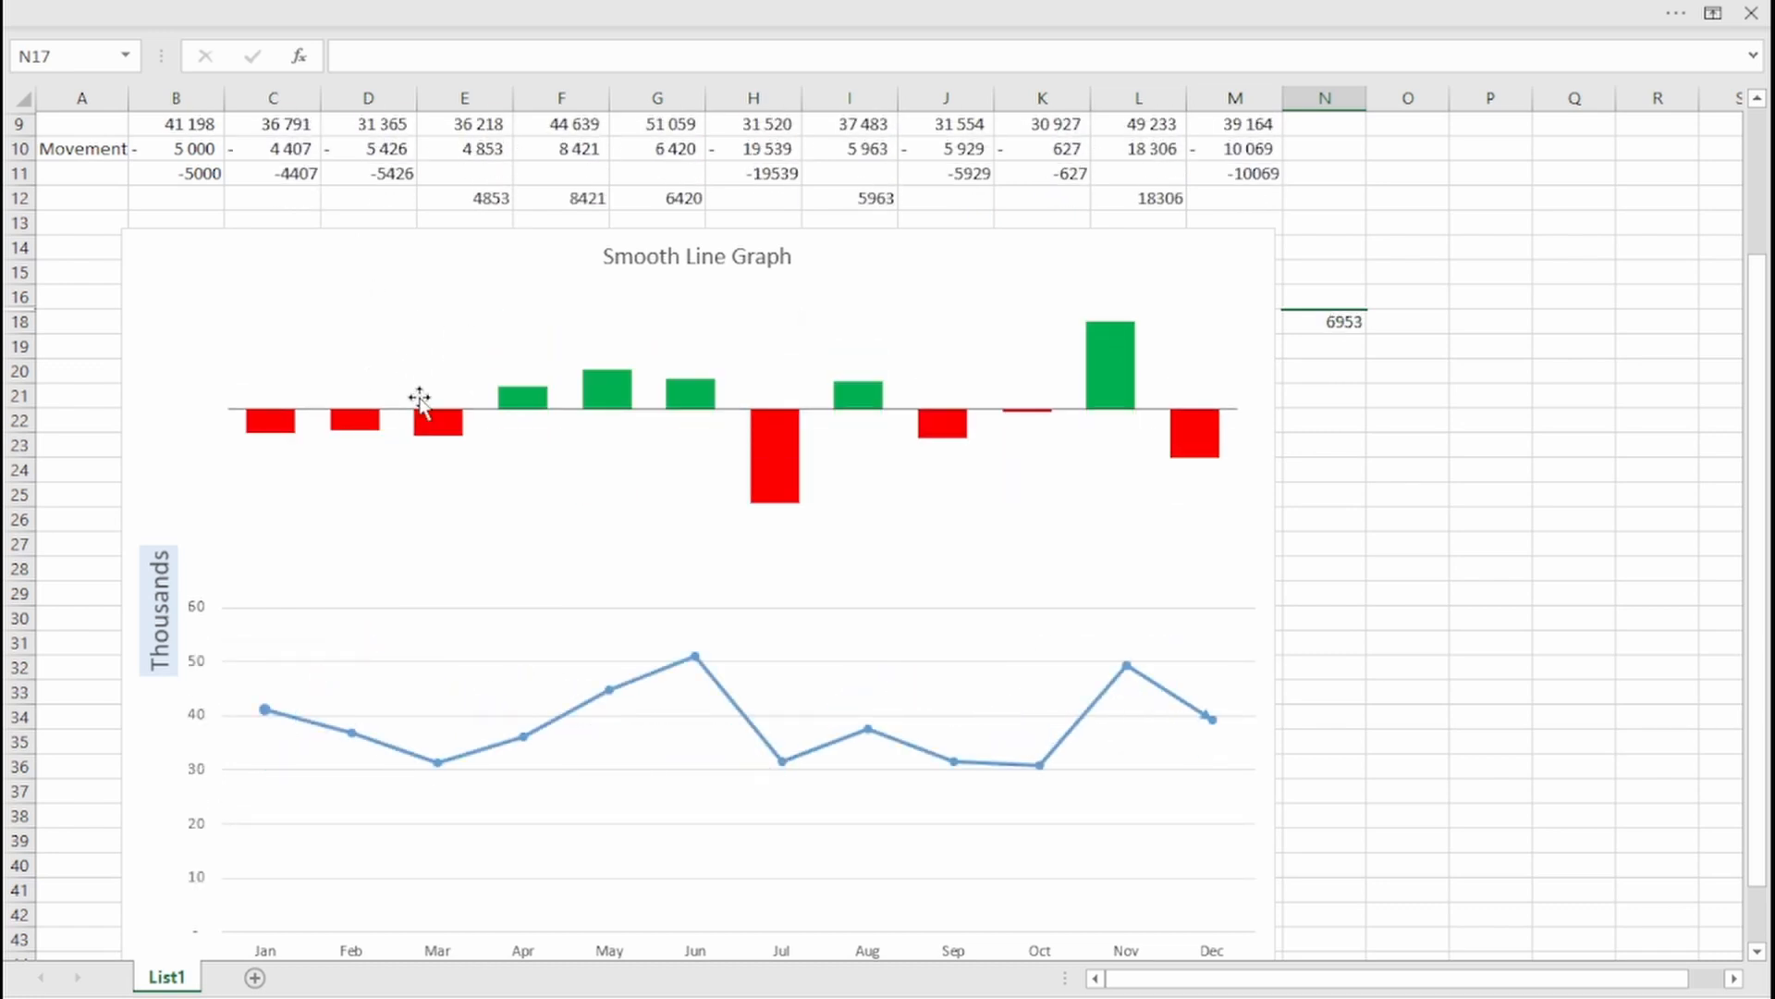
{"action": "key", "text": "F9"}
{"action": "key", "text": "F9"}
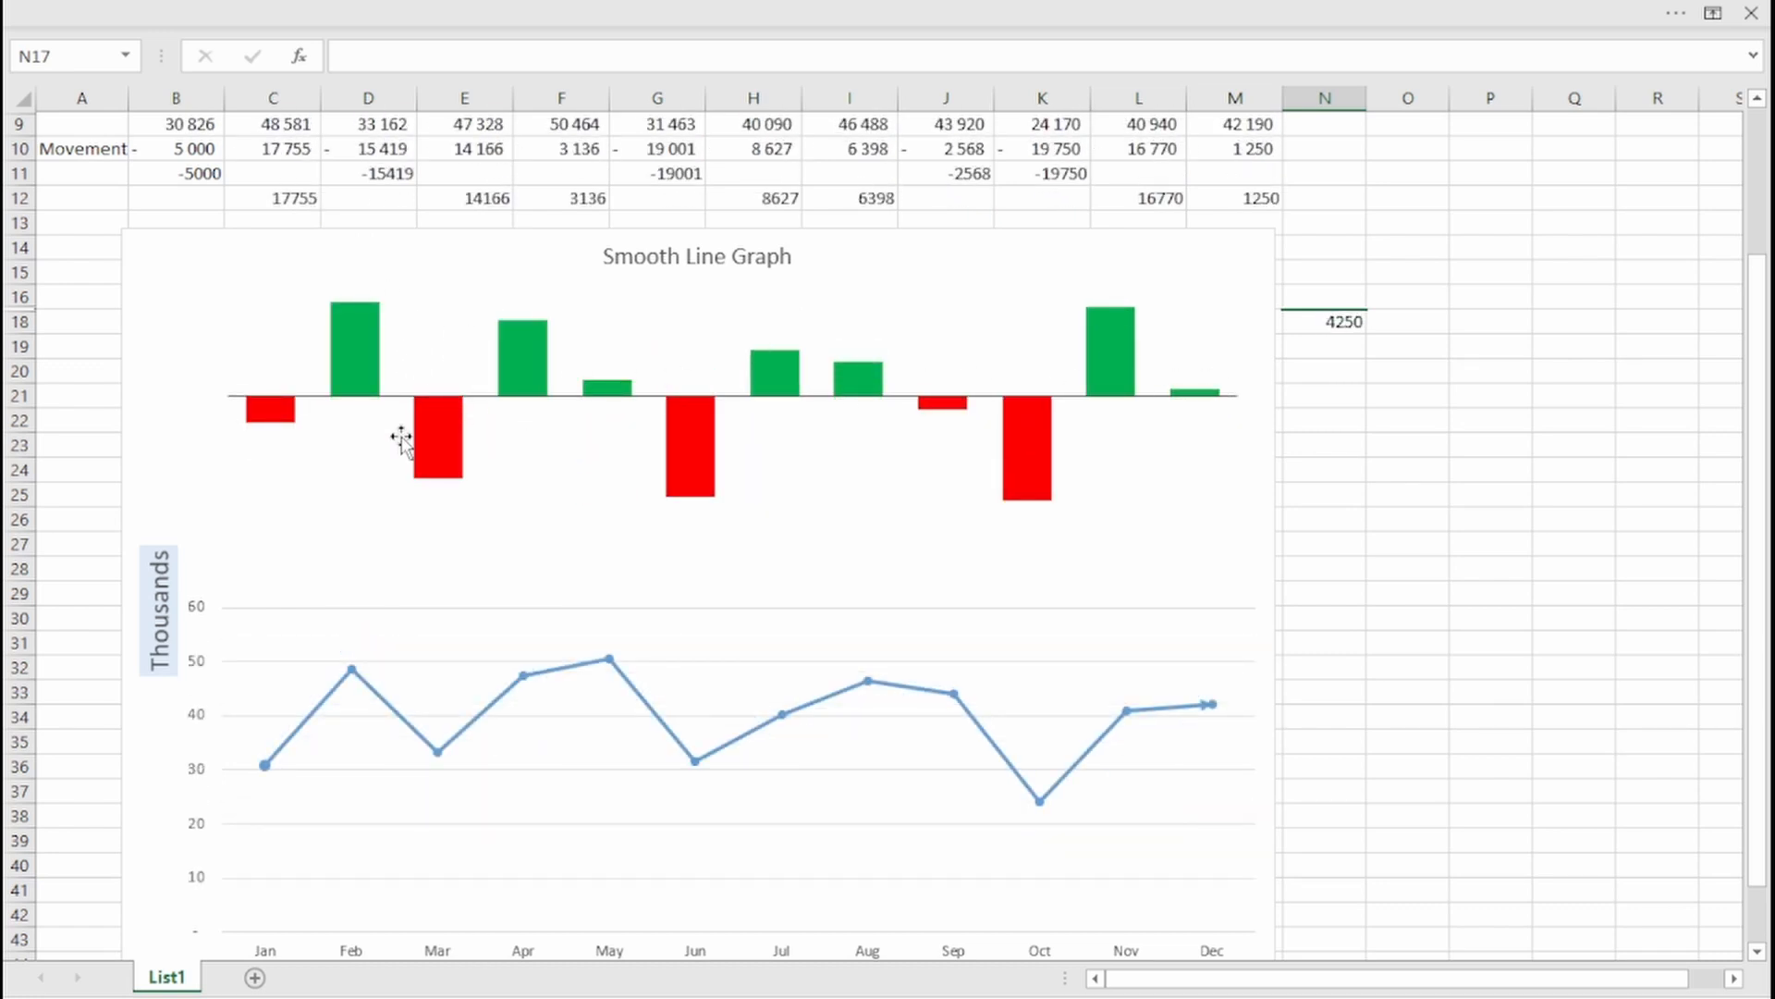
{"action": "key", "text": "F9"}
{"action": "key", "text": "F9"}
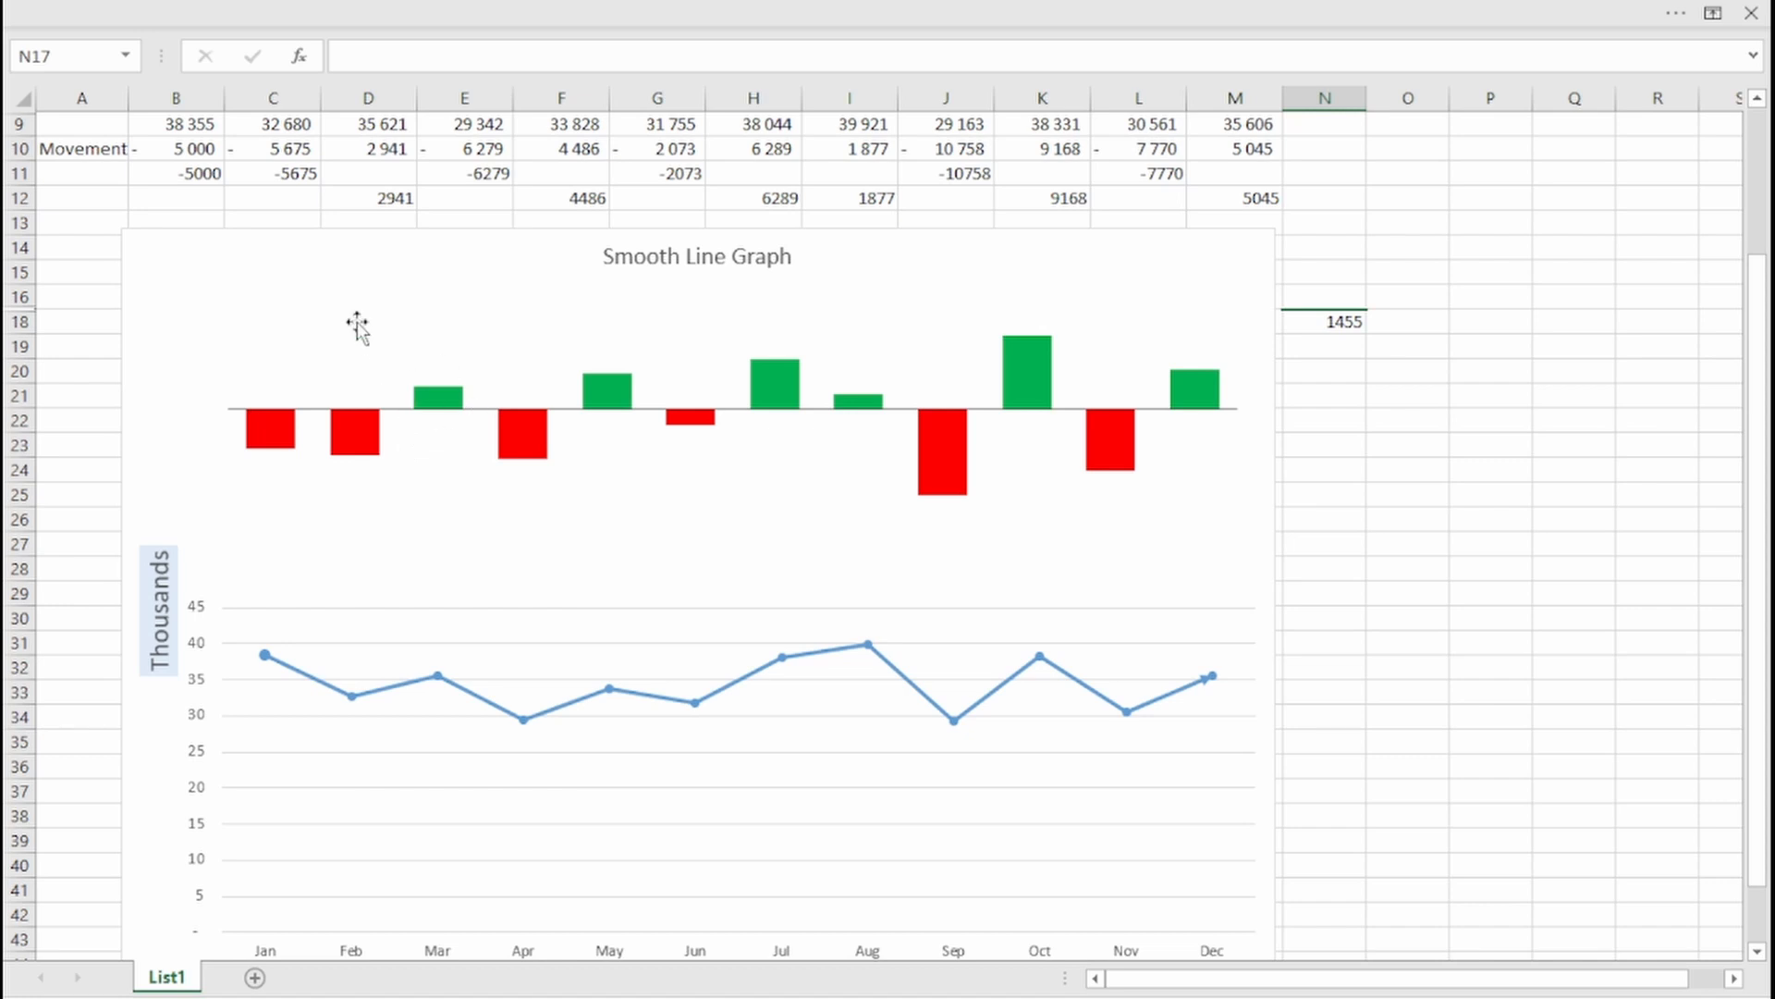
{"action": "key", "text": "F9"}
{"action": "key", "text": "F9"}
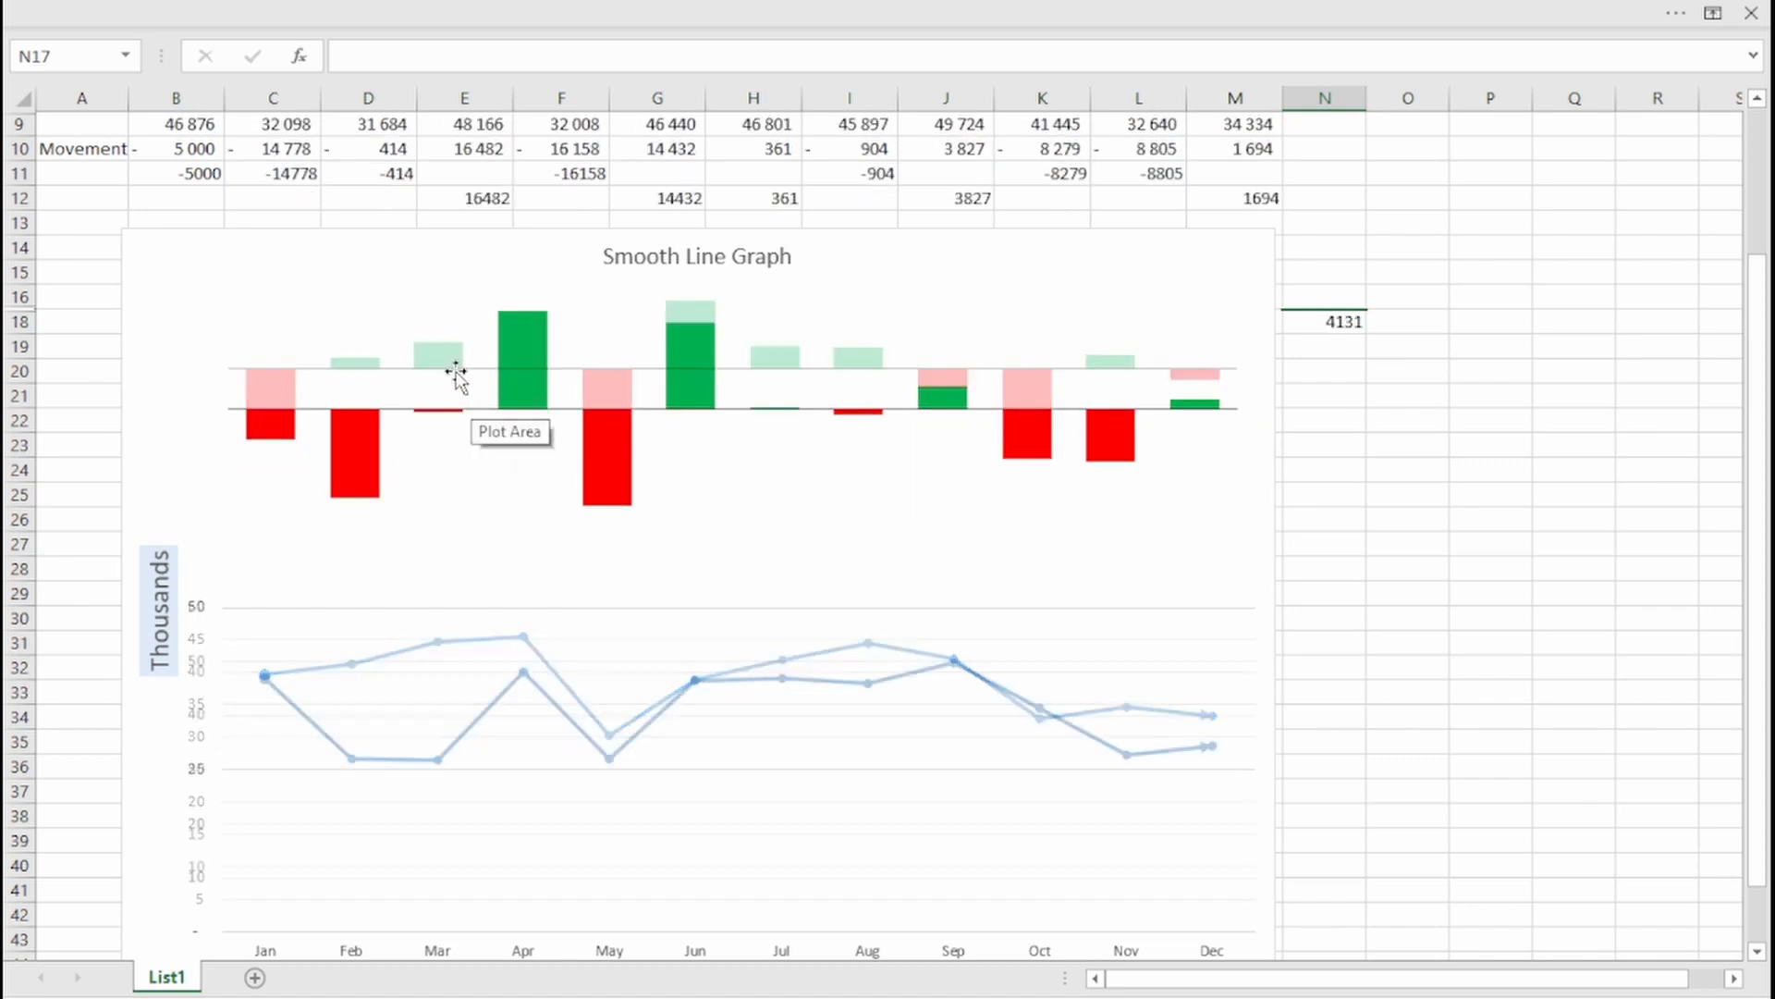
{"action": "key", "text": "F9"}
{"action": "key", "text": "F9"}
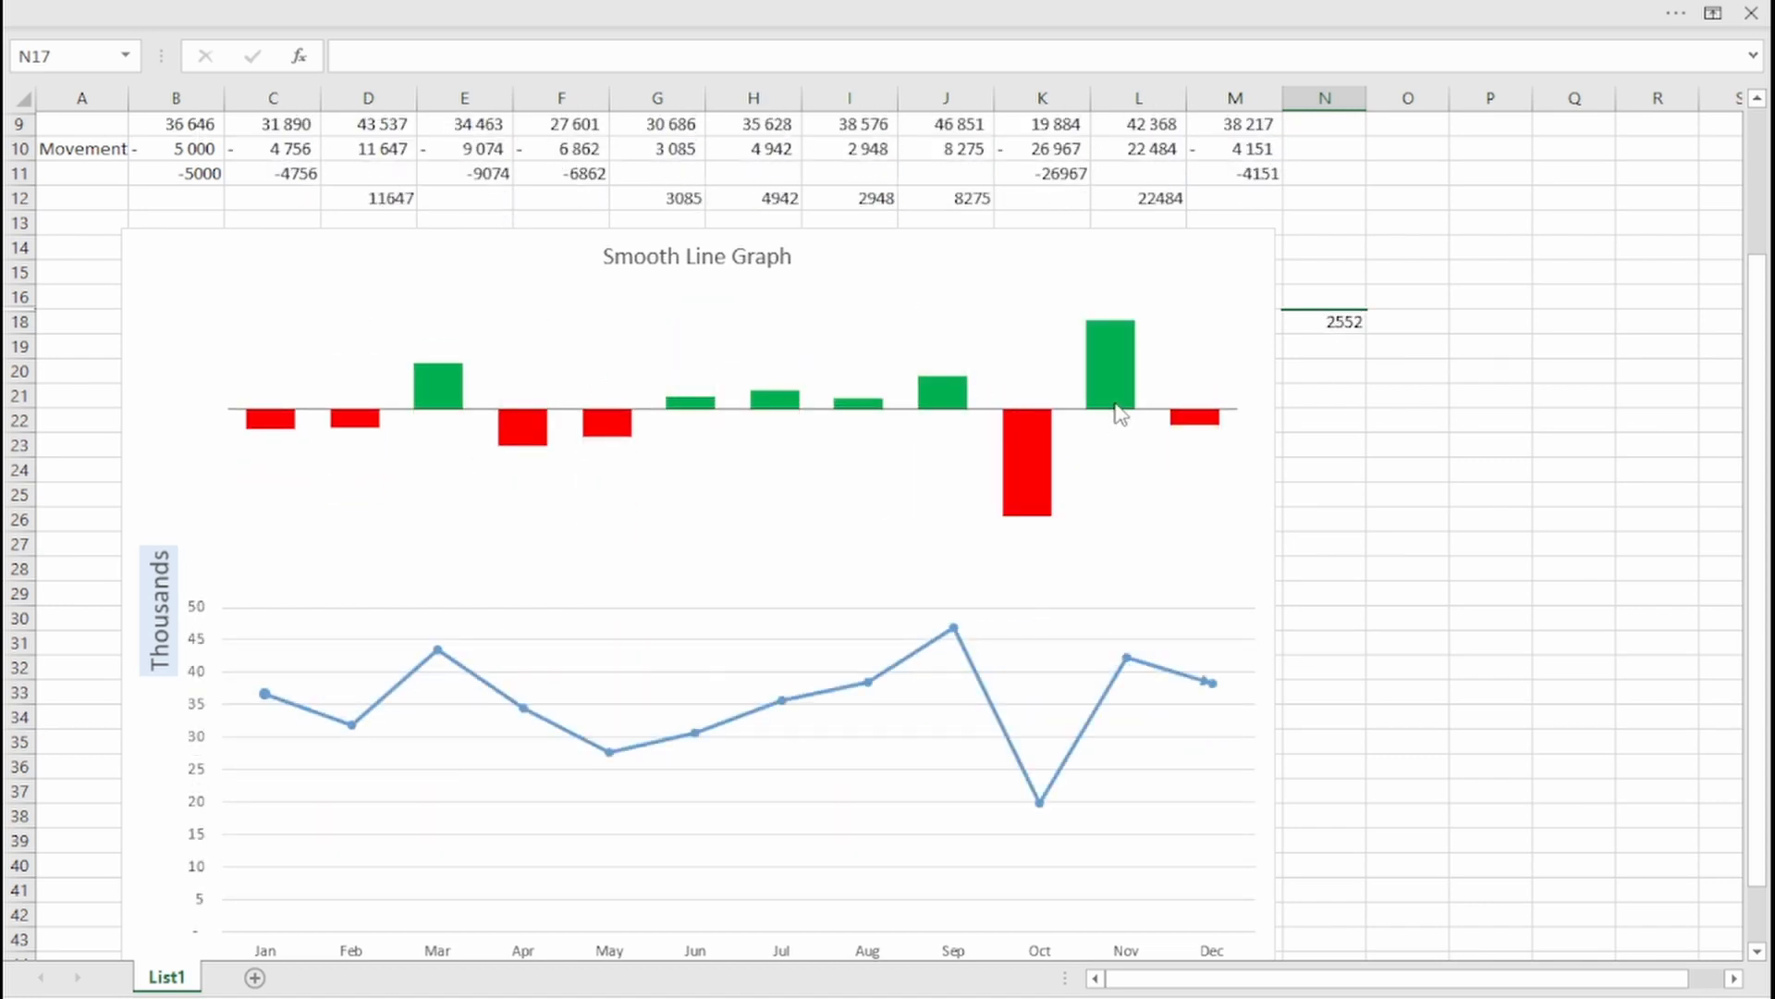
{"action": "key", "text": "F9"}
{"action": "key", "text": "F9"}
{"action": "key", "text": "F9"}
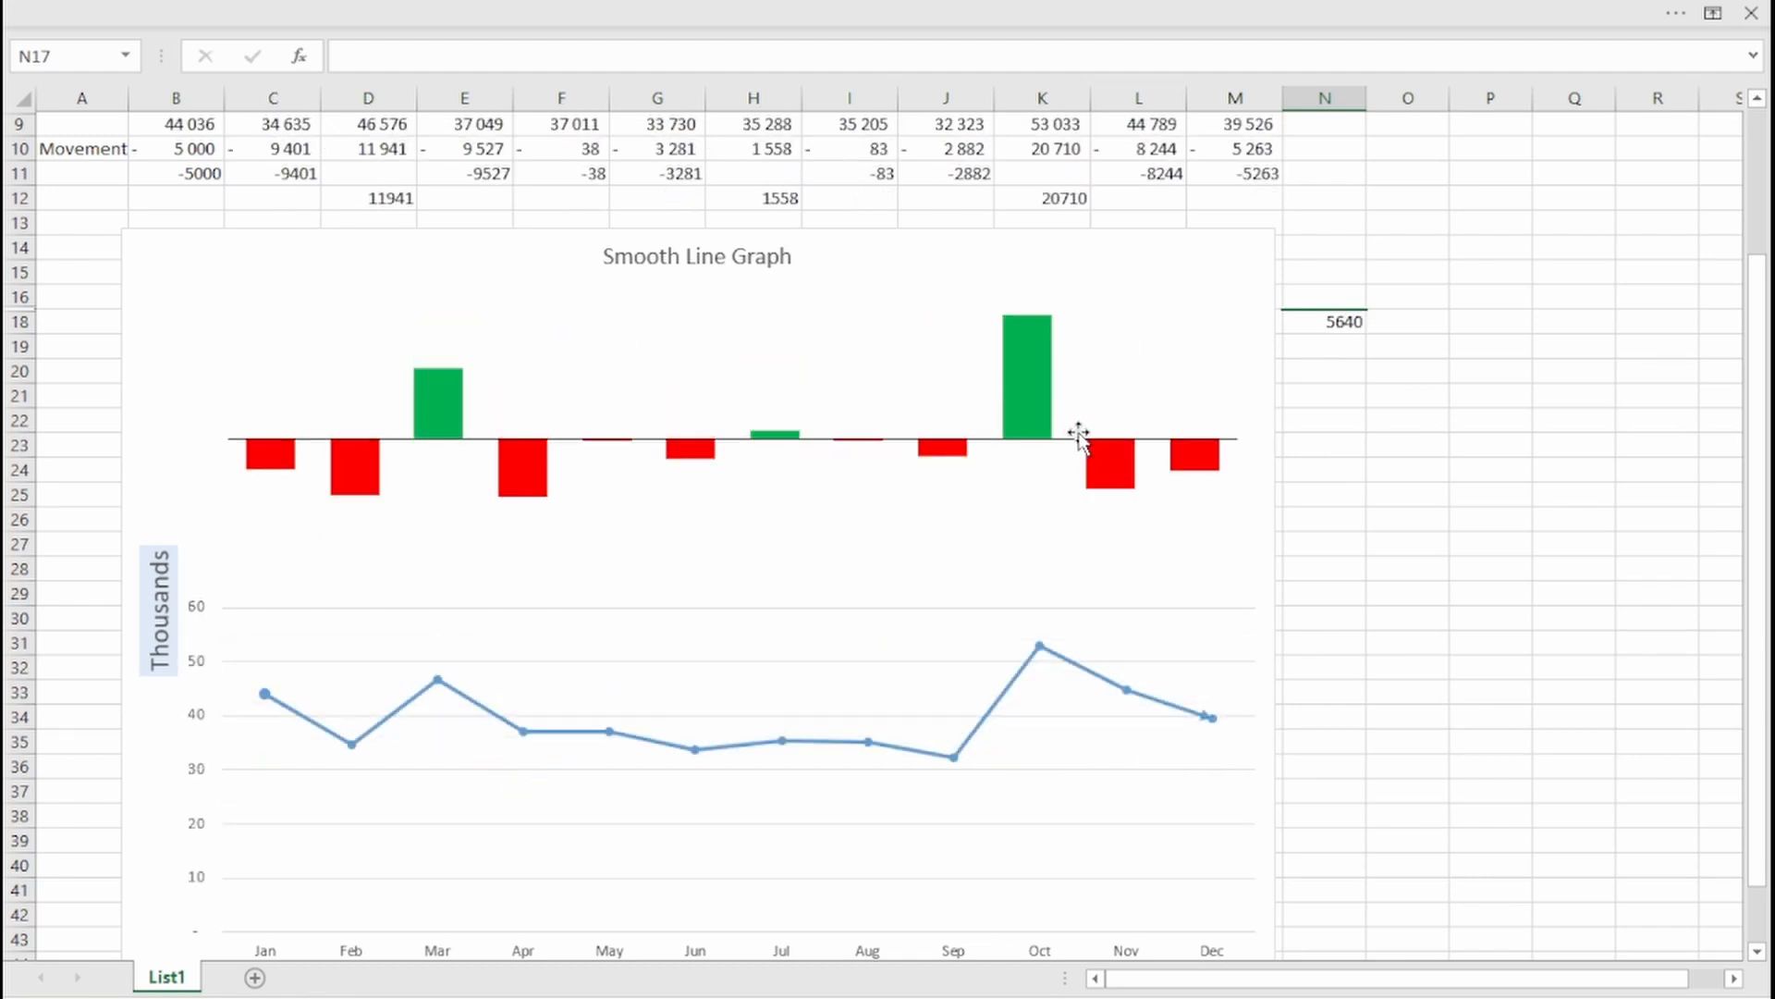
{"action": "key", "text": "F9"}
{"action": "key", "text": "F9"}
{"action": "key", "text": "F9"}
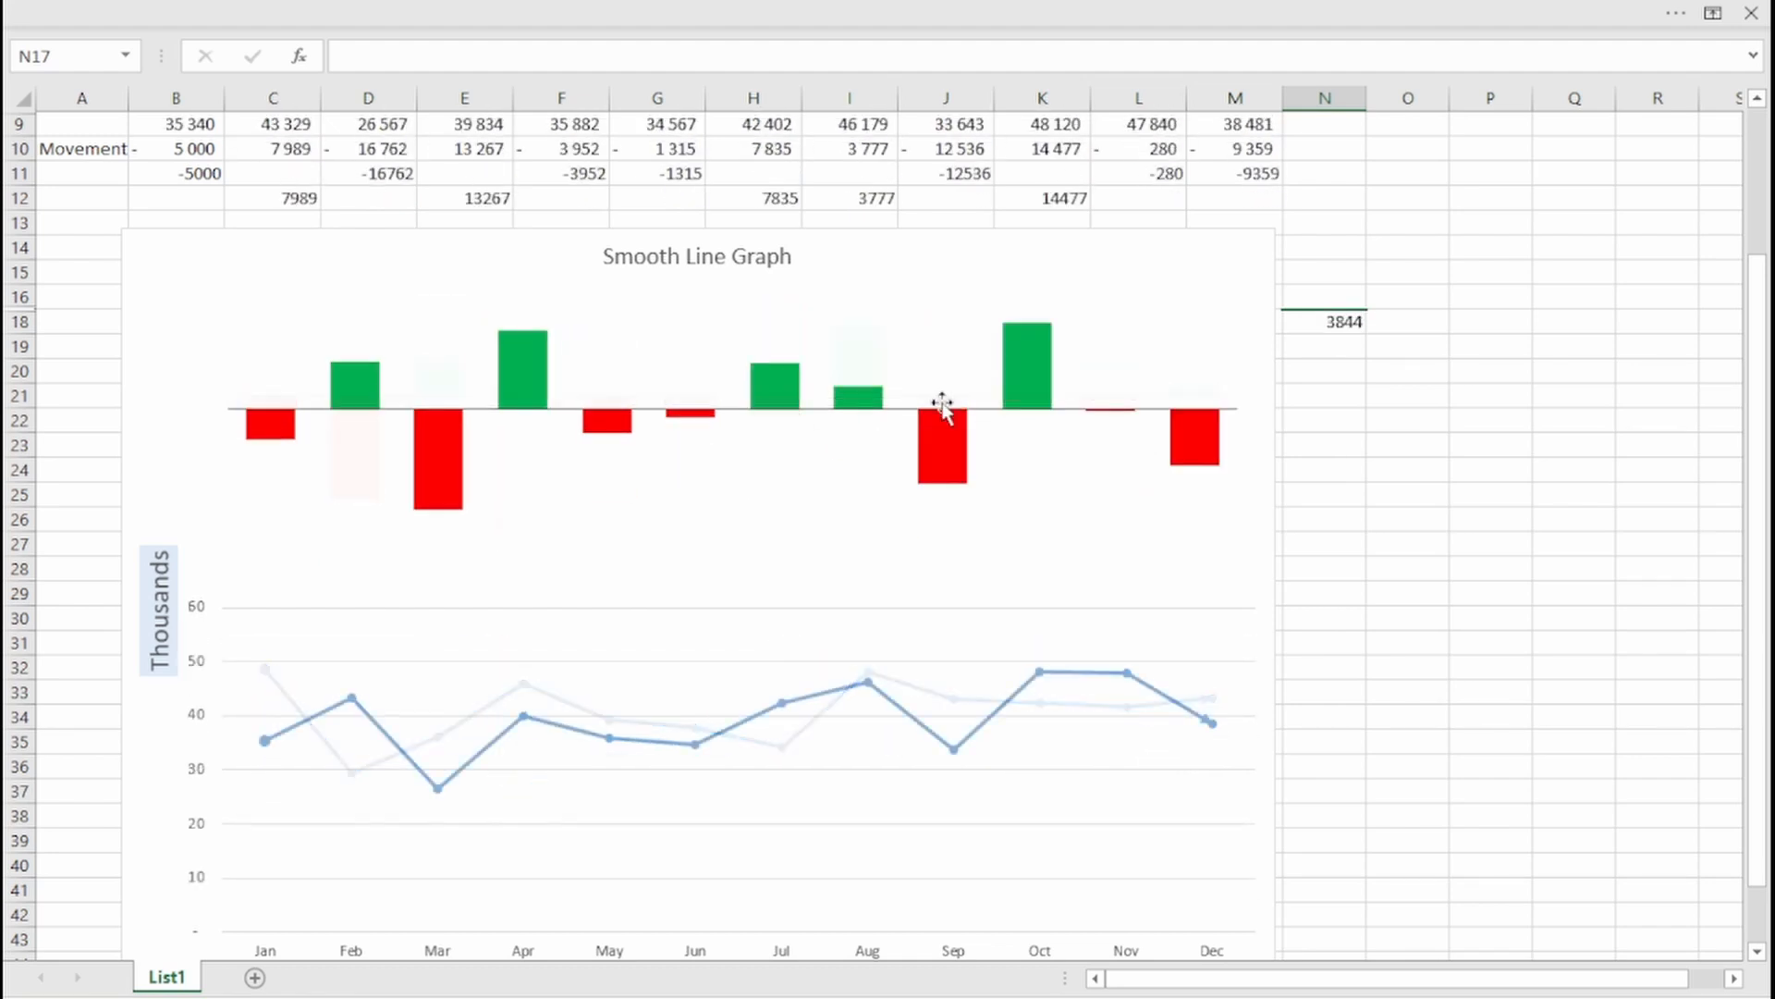
{"action": "key", "text": "F9"}
{"action": "key", "text": "F9"}
{"action": "key", "text": "F9"}
{"action": "key", "text": "F9"}
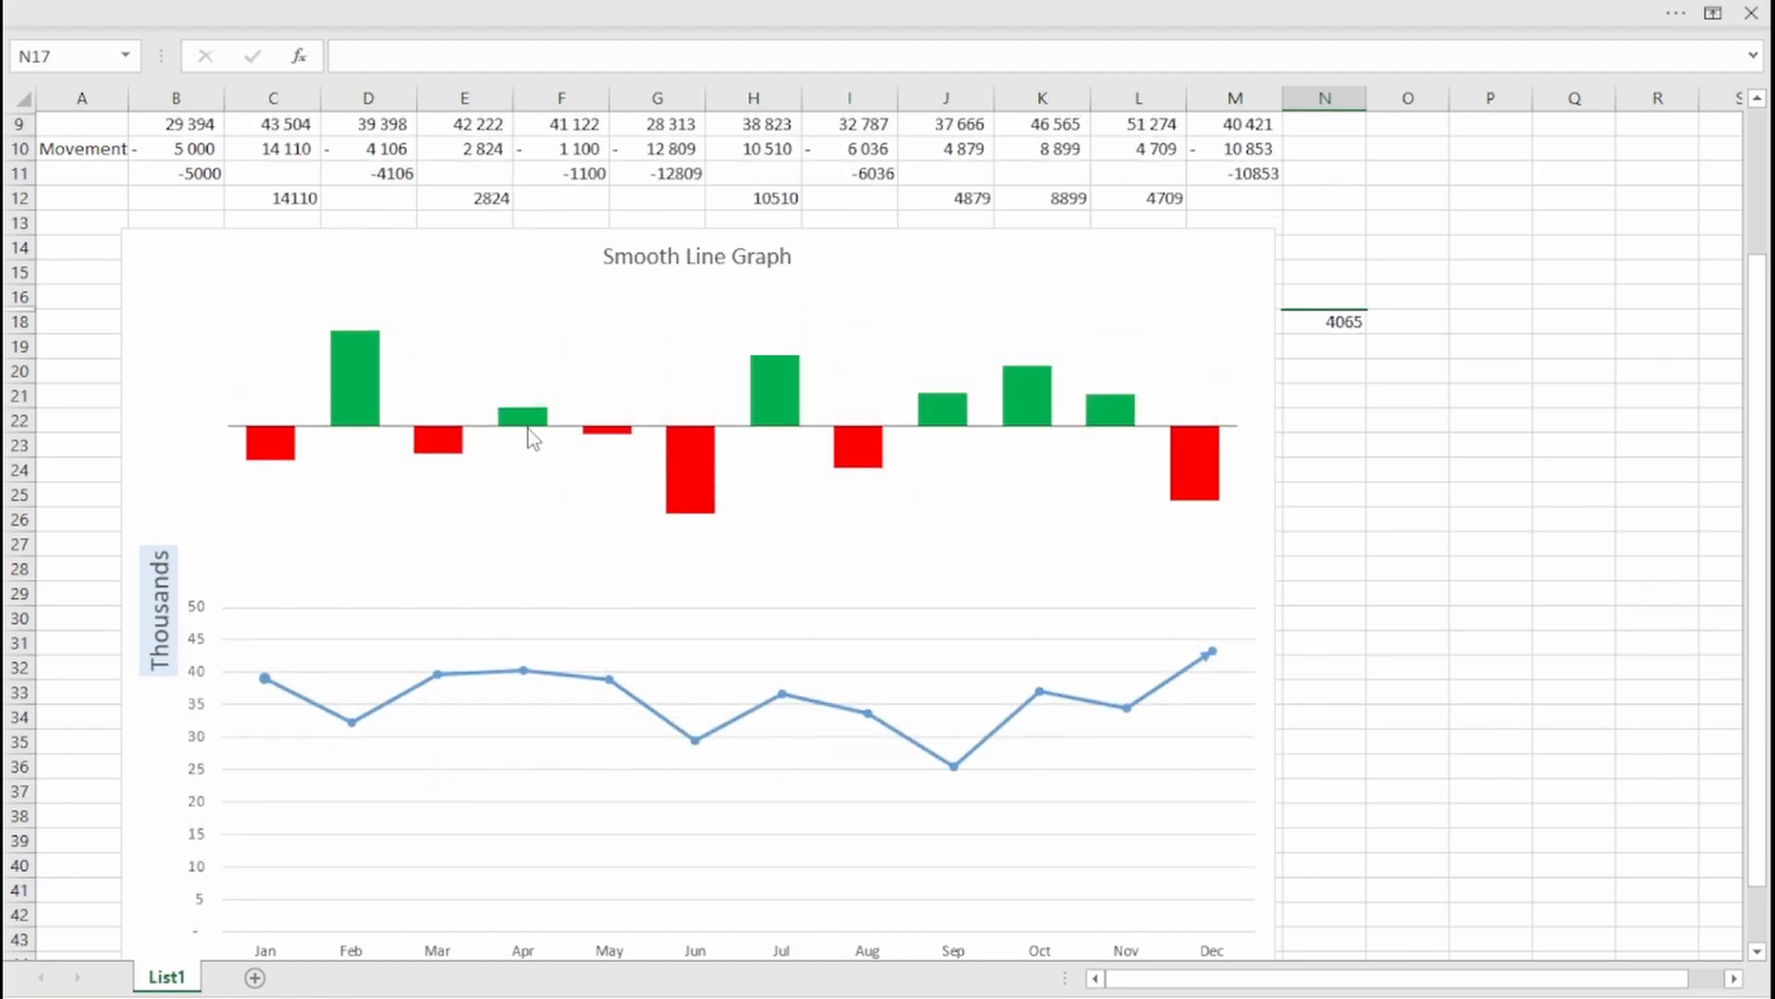
{"action": "key", "text": "F9"}
{"action": "key", "text": "F9"}
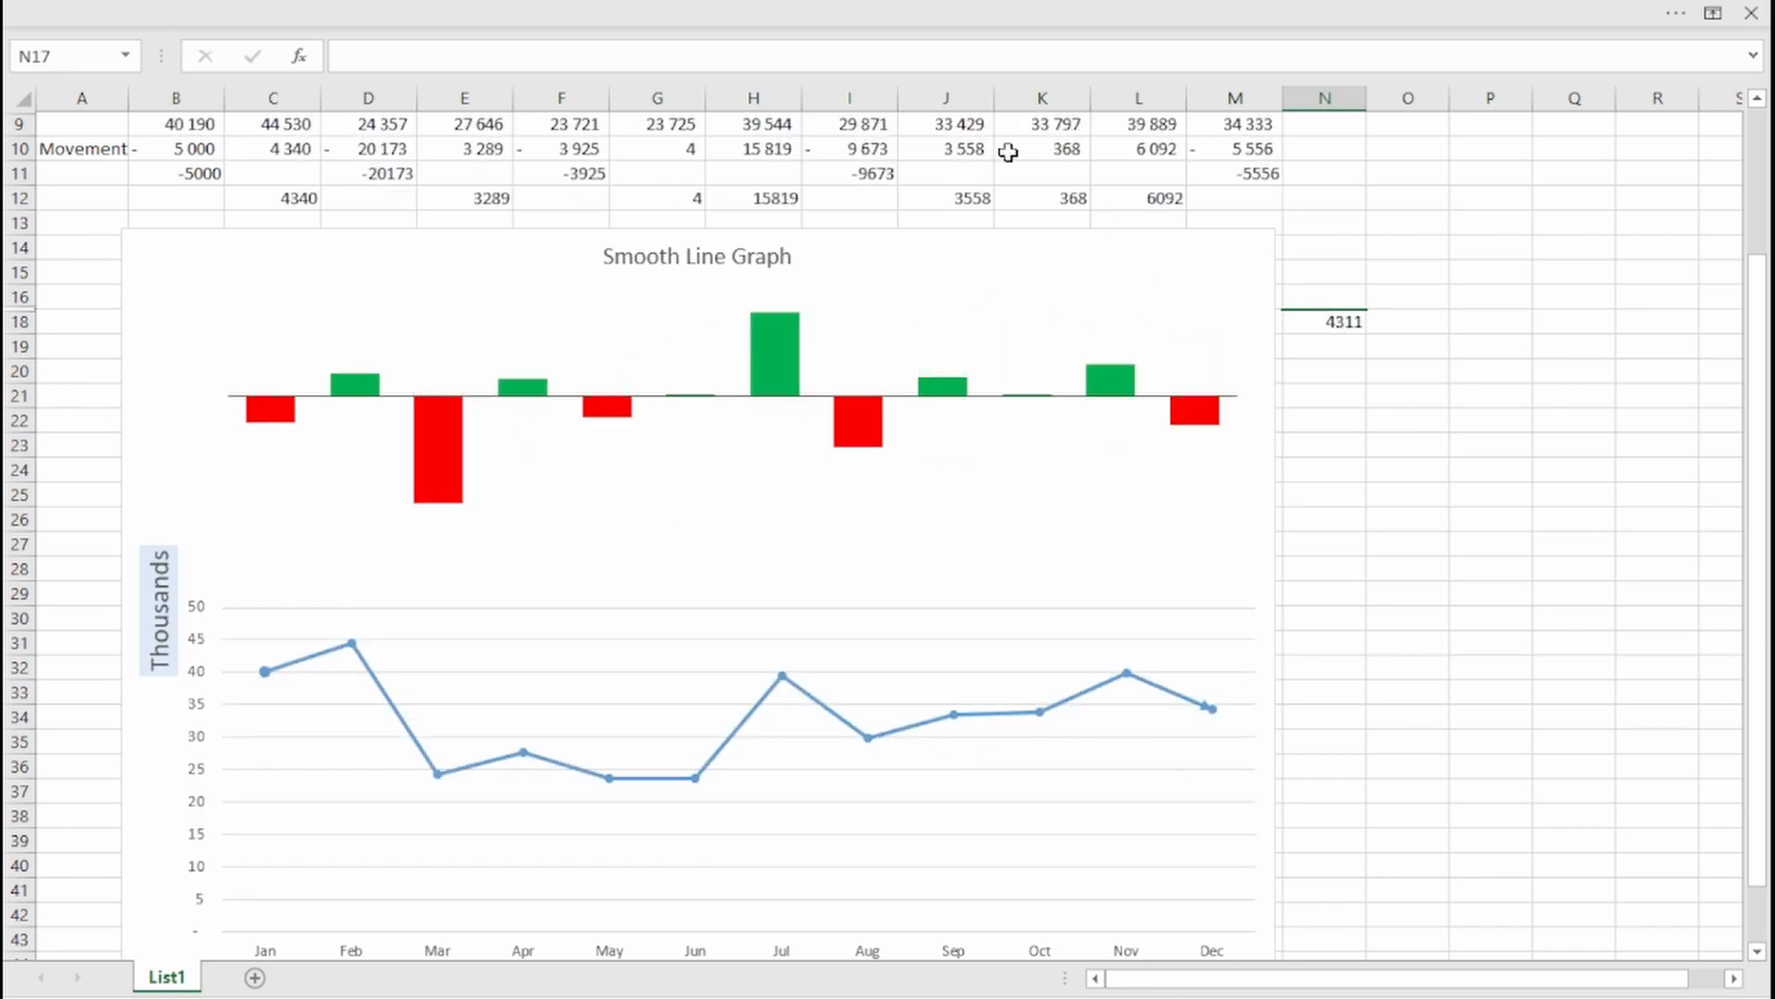
{"action": "left_click", "coordinate": [1491, 297]}
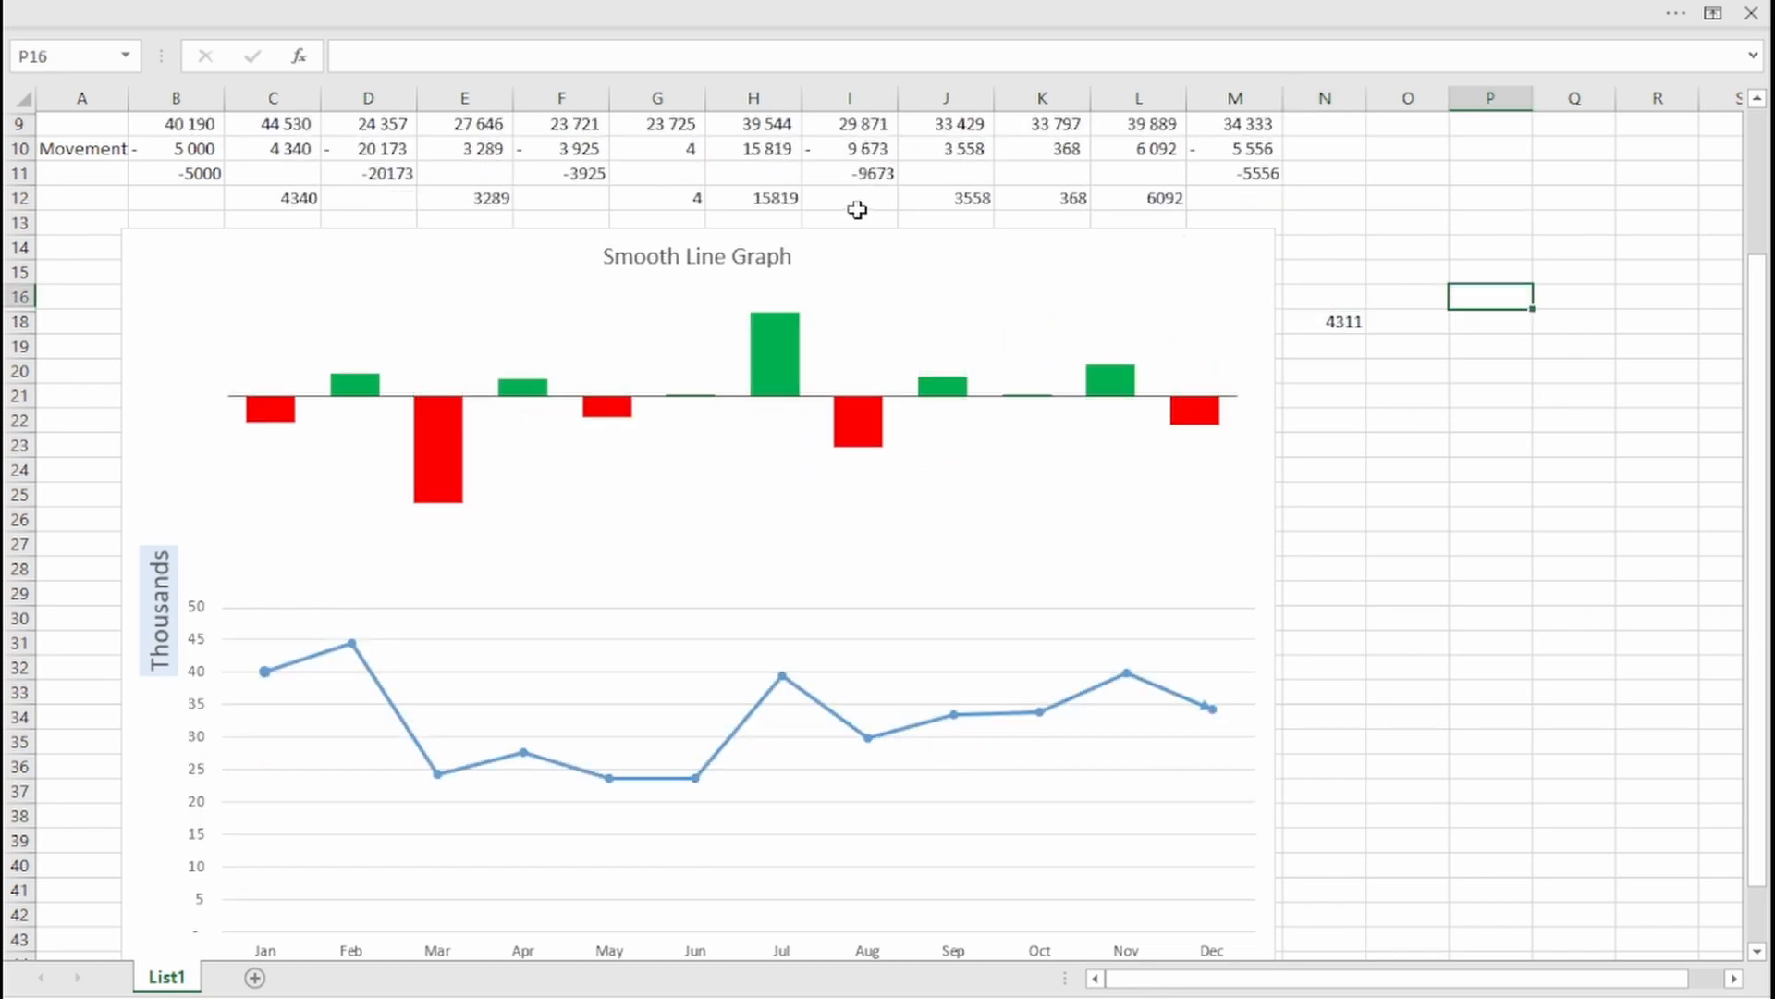
Display the ribbon with tabs and commands and insert a clustered column chart of the Movement values in B10:M10 with months from B1:M1
{"action": "scroll", "coordinate": [857, 210], "scroll_direction": "up", "scroll_amount": 1}
{"action": "left_click_drag", "start_coordinate": [91, 176], "coordinate": [998, 163]}
{"action": "left_click", "coordinate": [185, 178]}
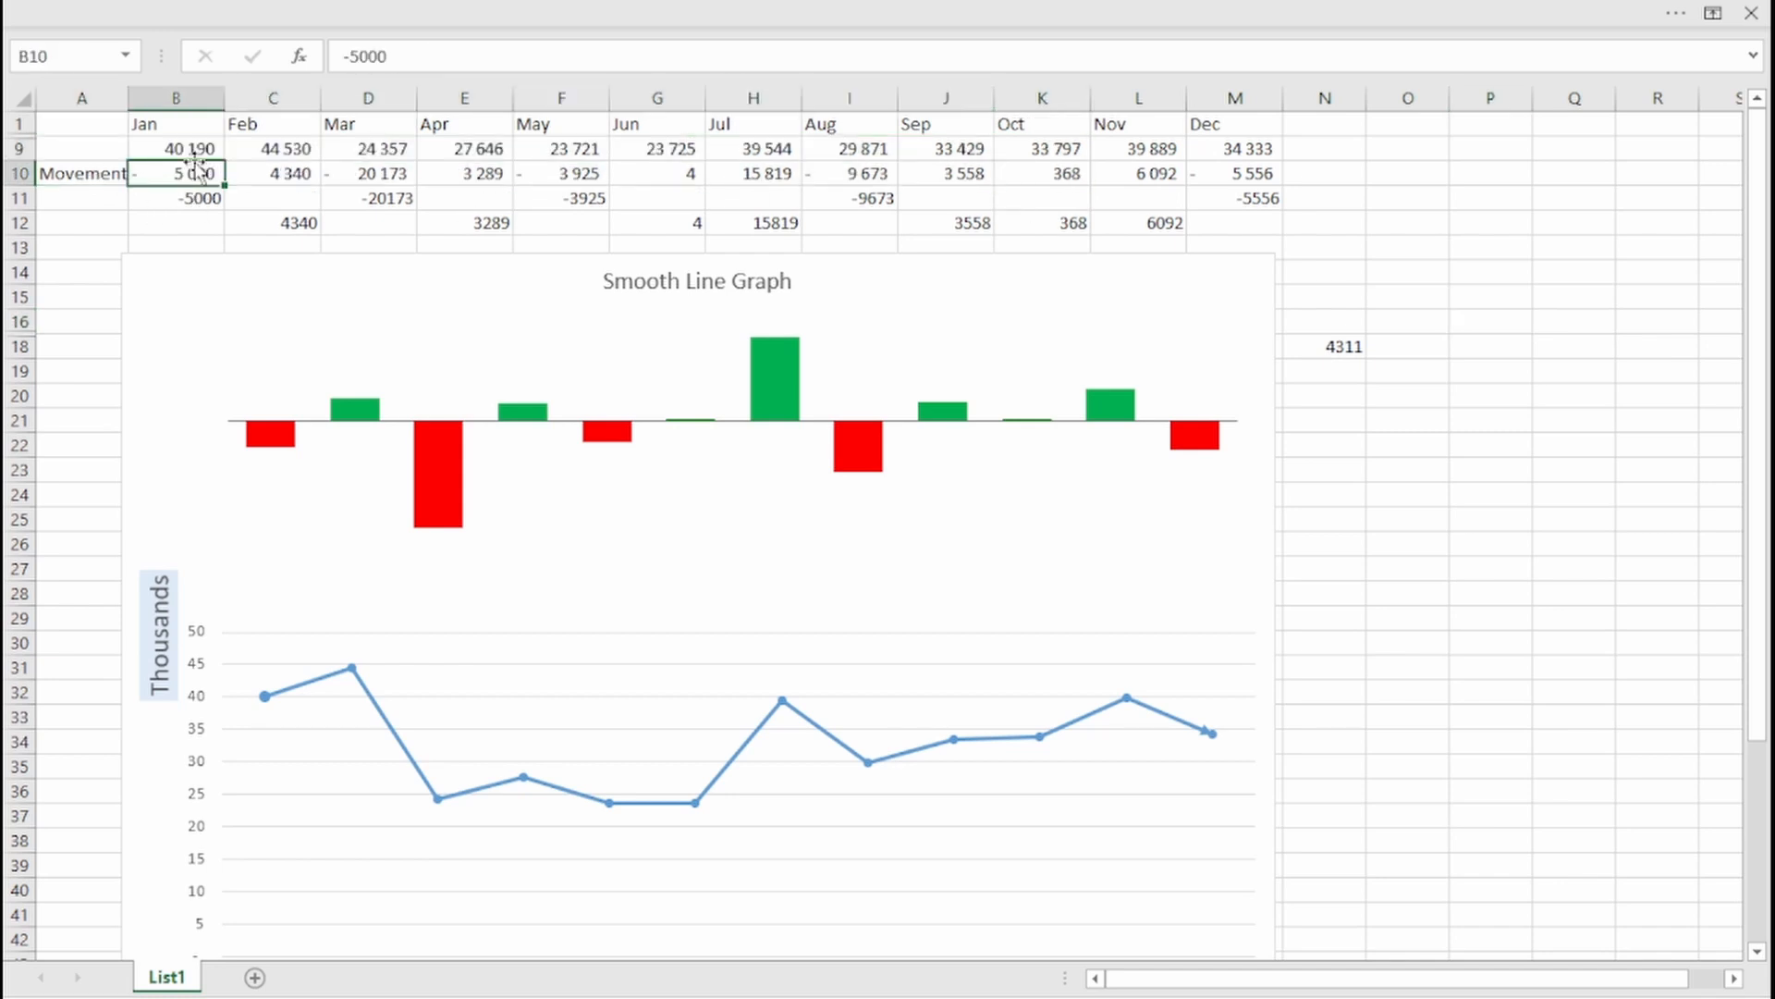
{"action": "left_click_drag", "start_coordinate": [192, 150], "coordinate": [453, 148]}
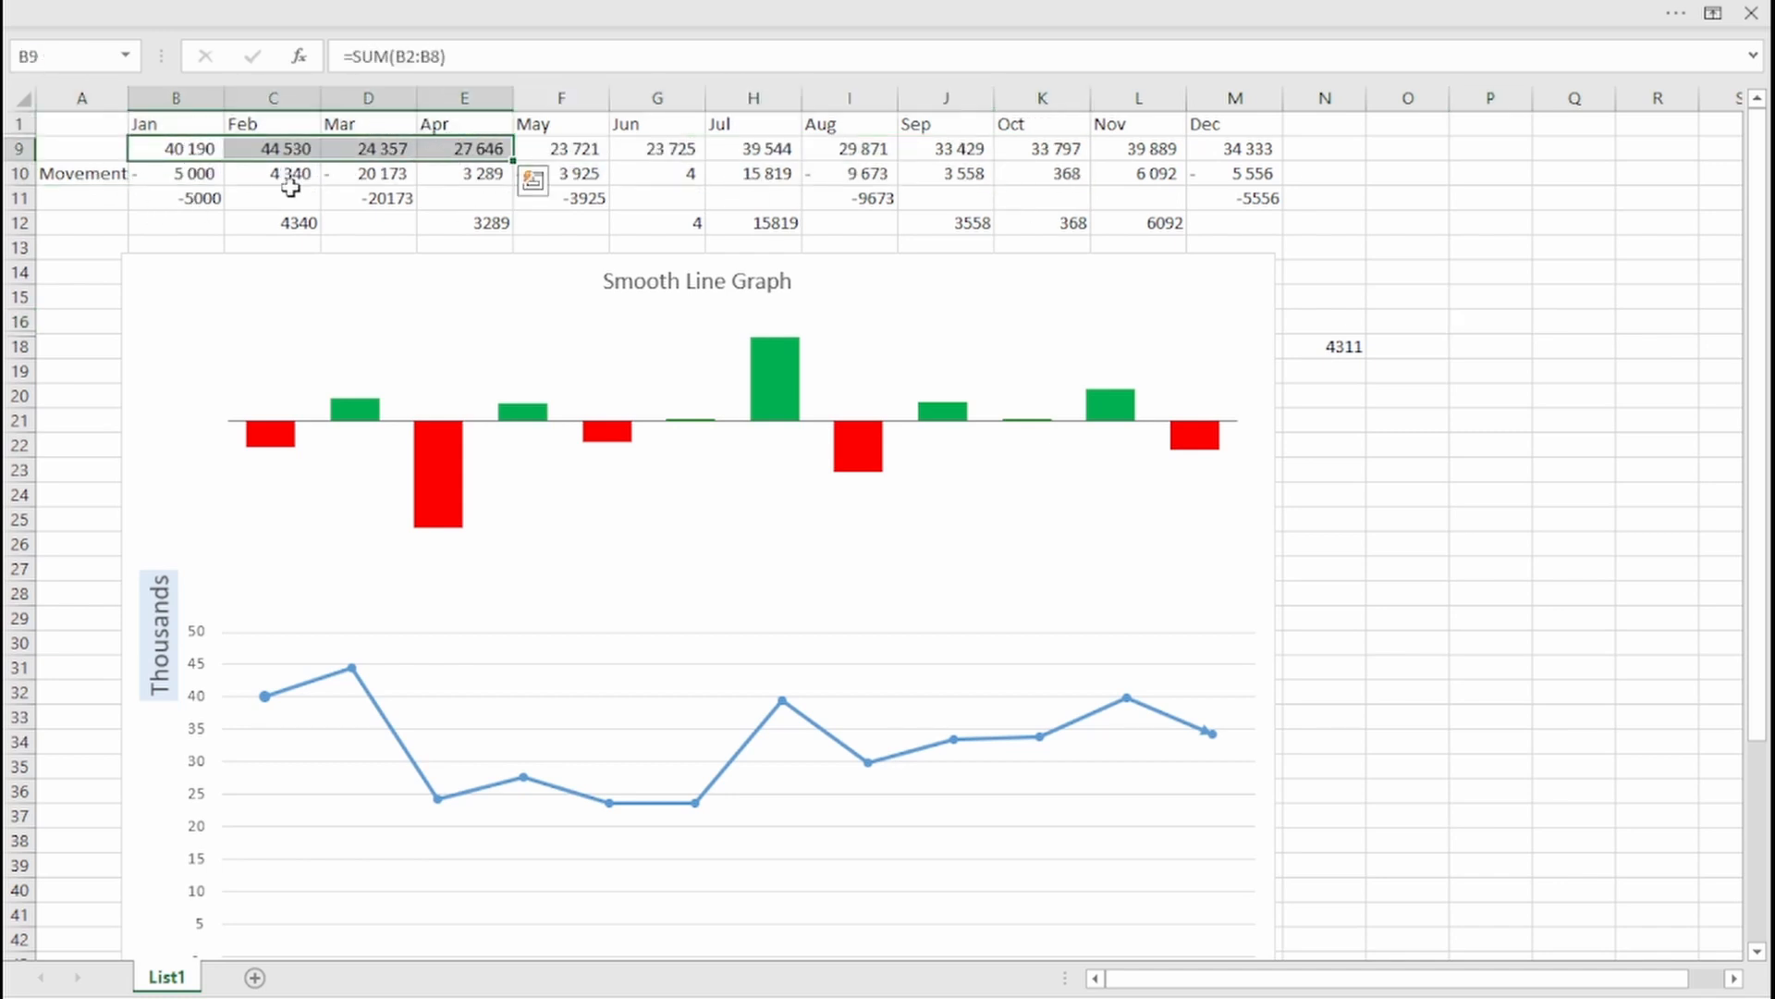
{"action": "left_click_drag", "start_coordinate": [220, 173], "coordinate": [1254, 172]}
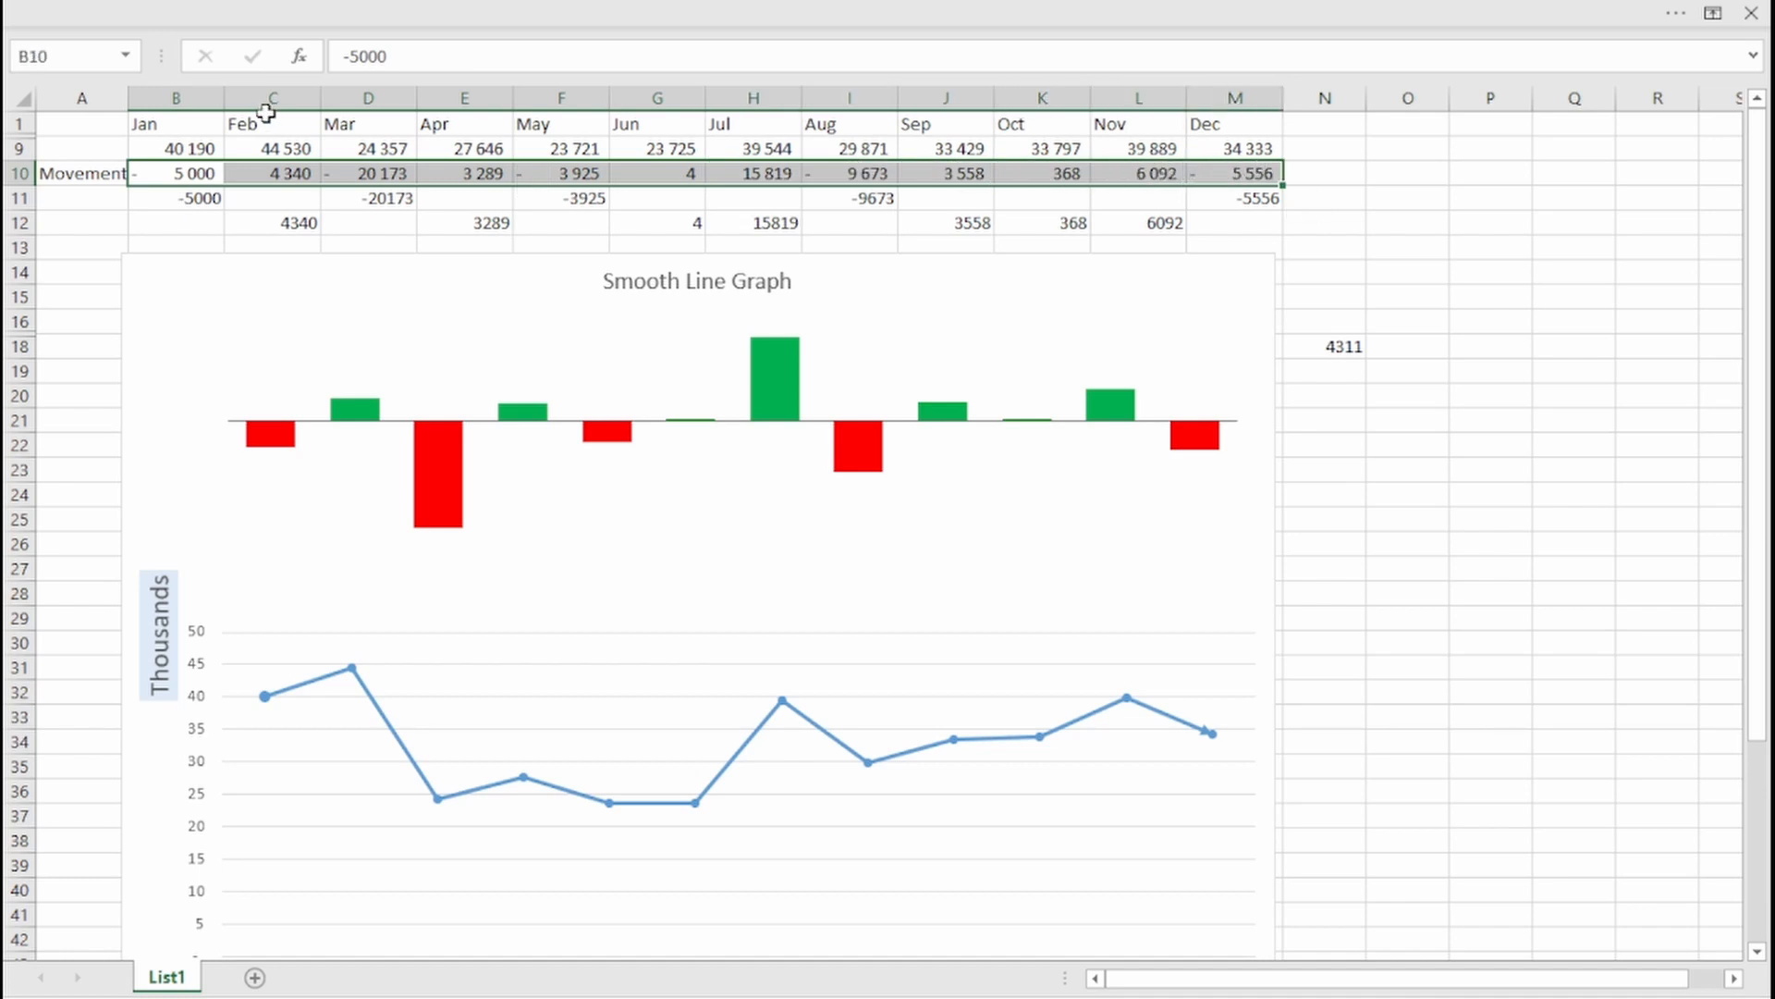
{"action": "left_click", "coordinate": [183, 126], "text": "ctrl"}
{"action": "left_click_drag", "start_coordinate": [399, 128], "coordinate": [1234, 123]}
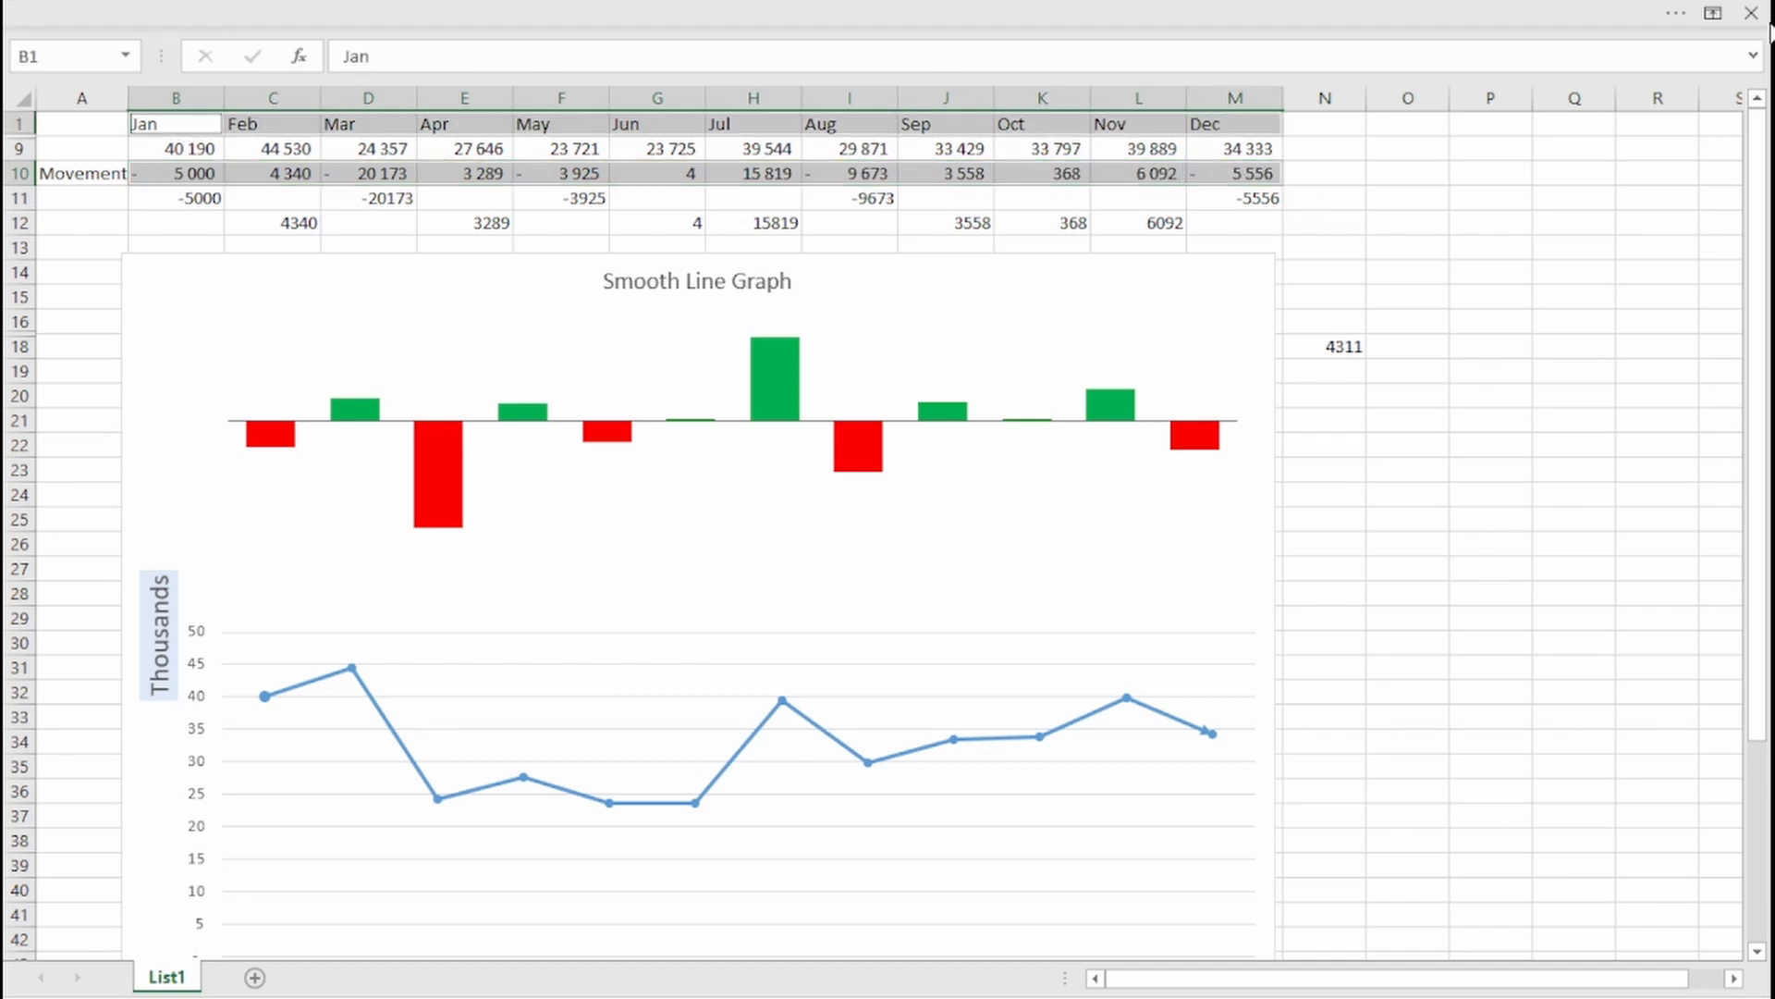
{"action": "left_click", "coordinate": [1712, 13]}
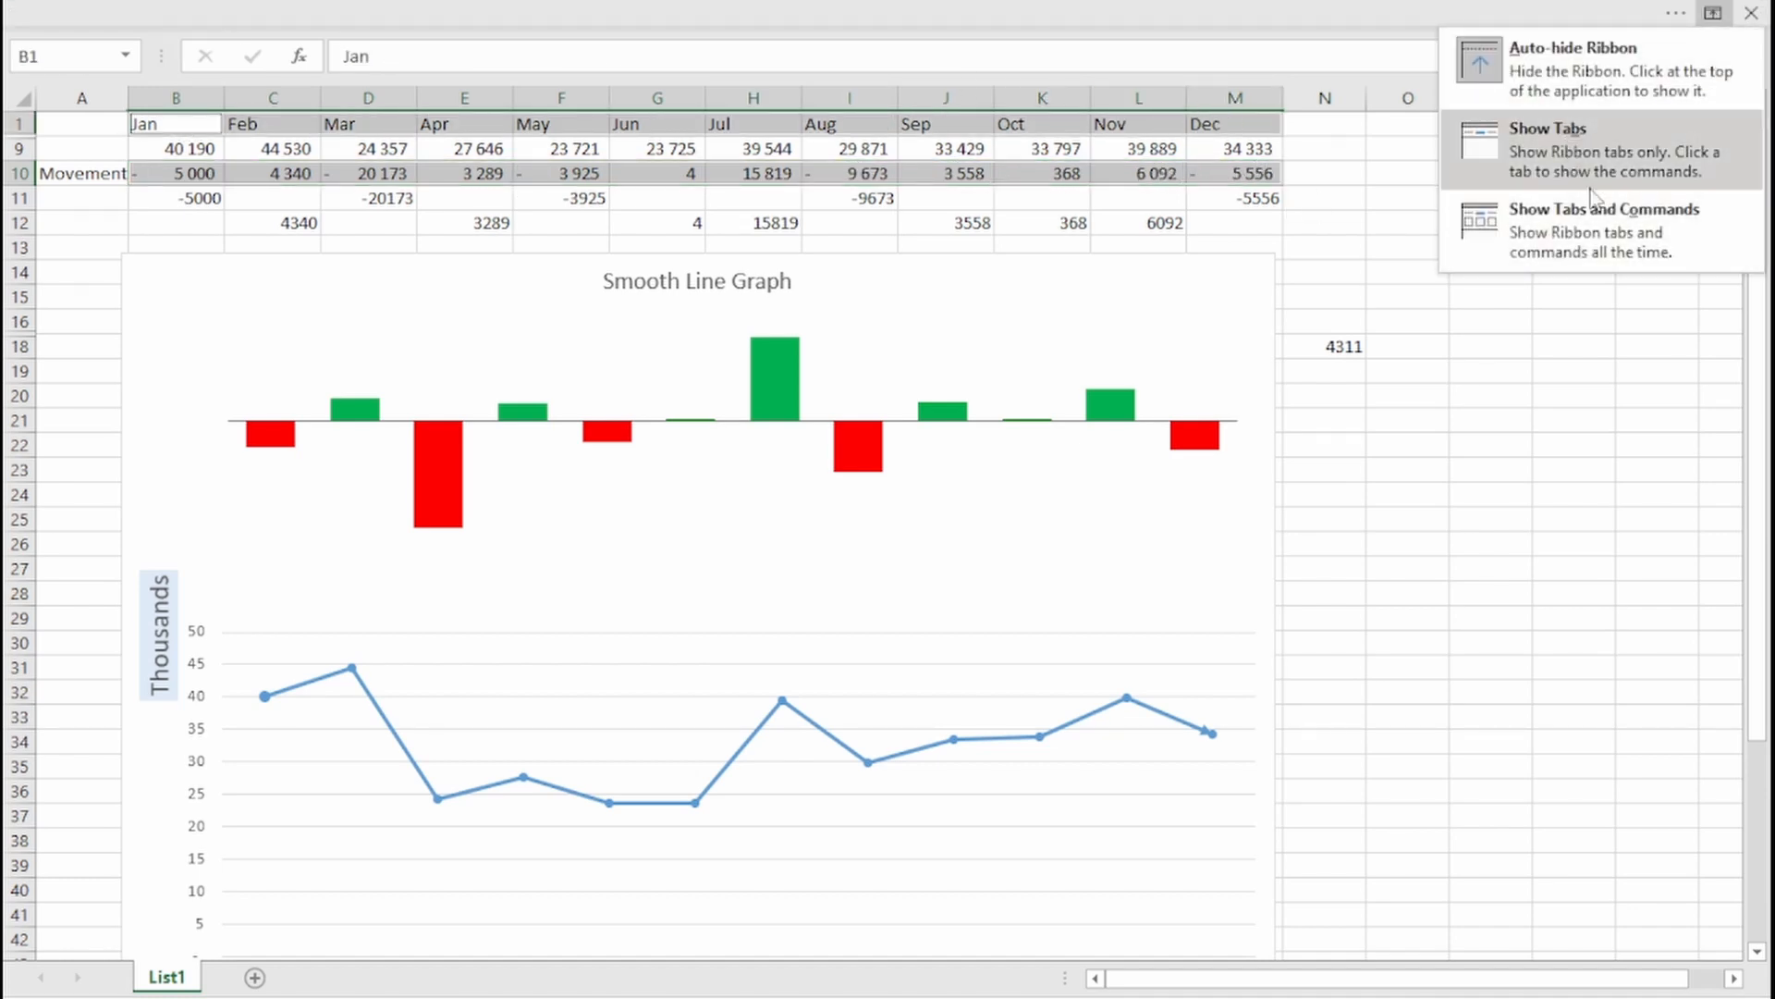
{"action": "left_click", "coordinate": [1594, 215]}
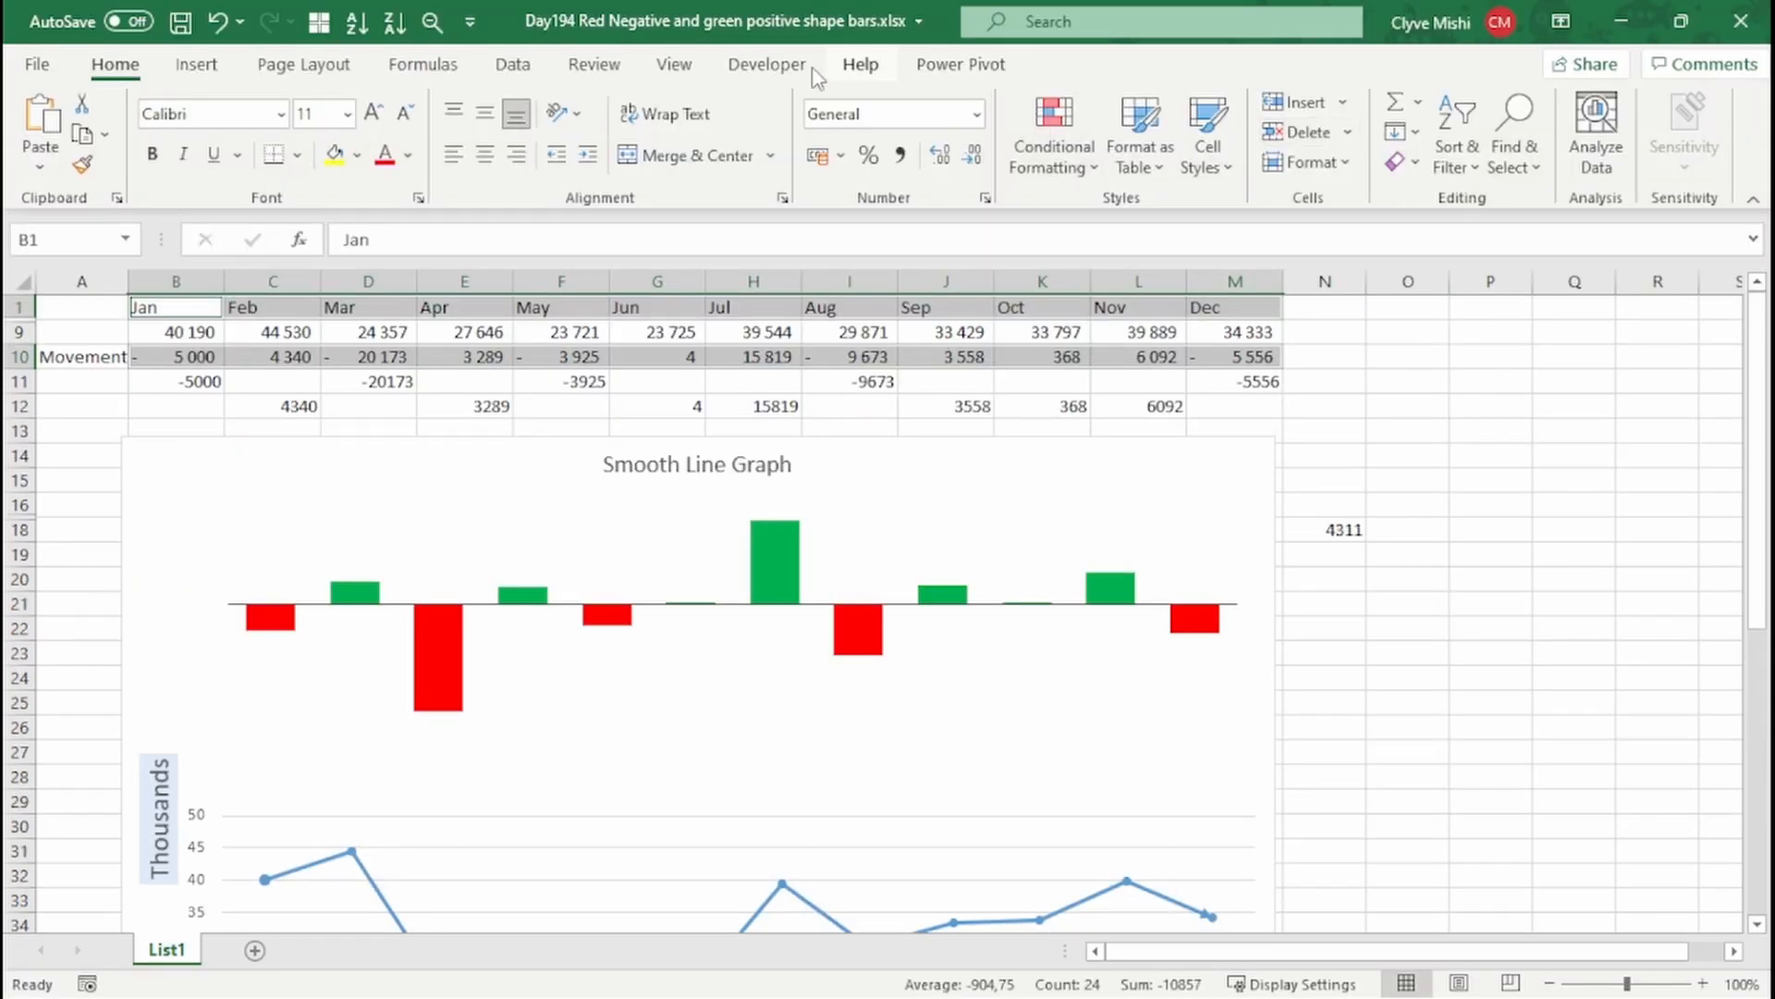
{"action": "left_click", "coordinate": [187, 74]}
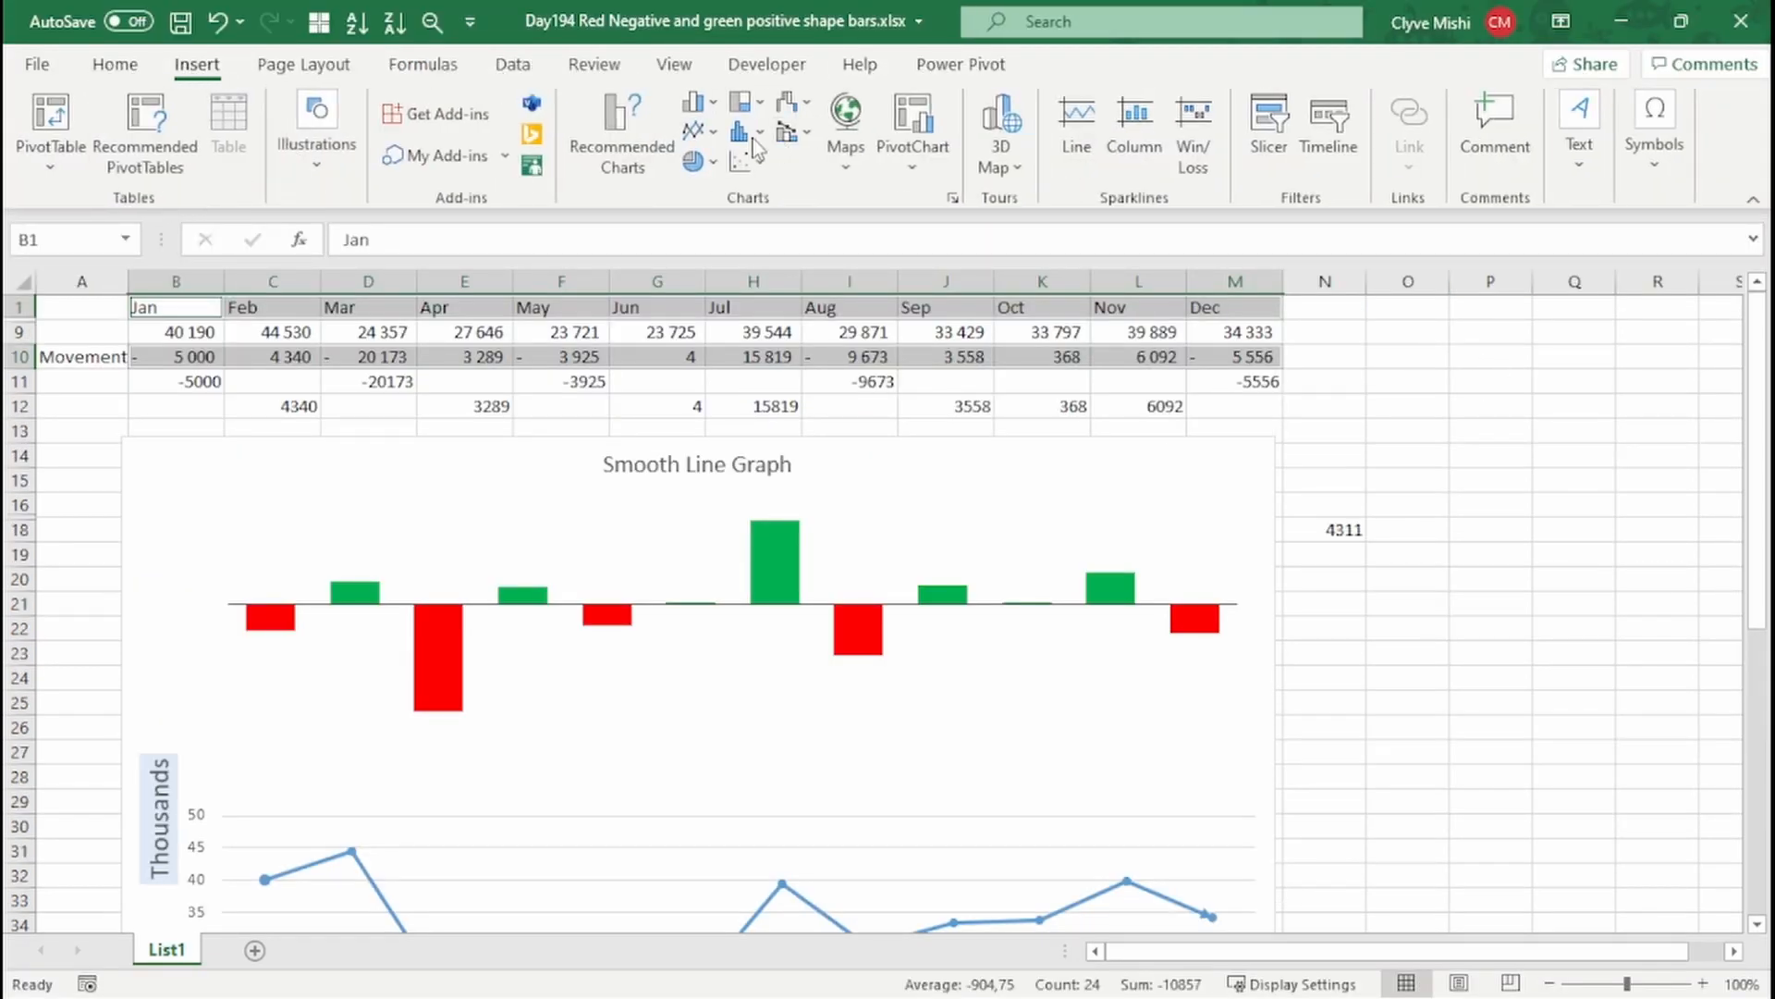
{"action": "left_click", "coordinate": [699, 101]}
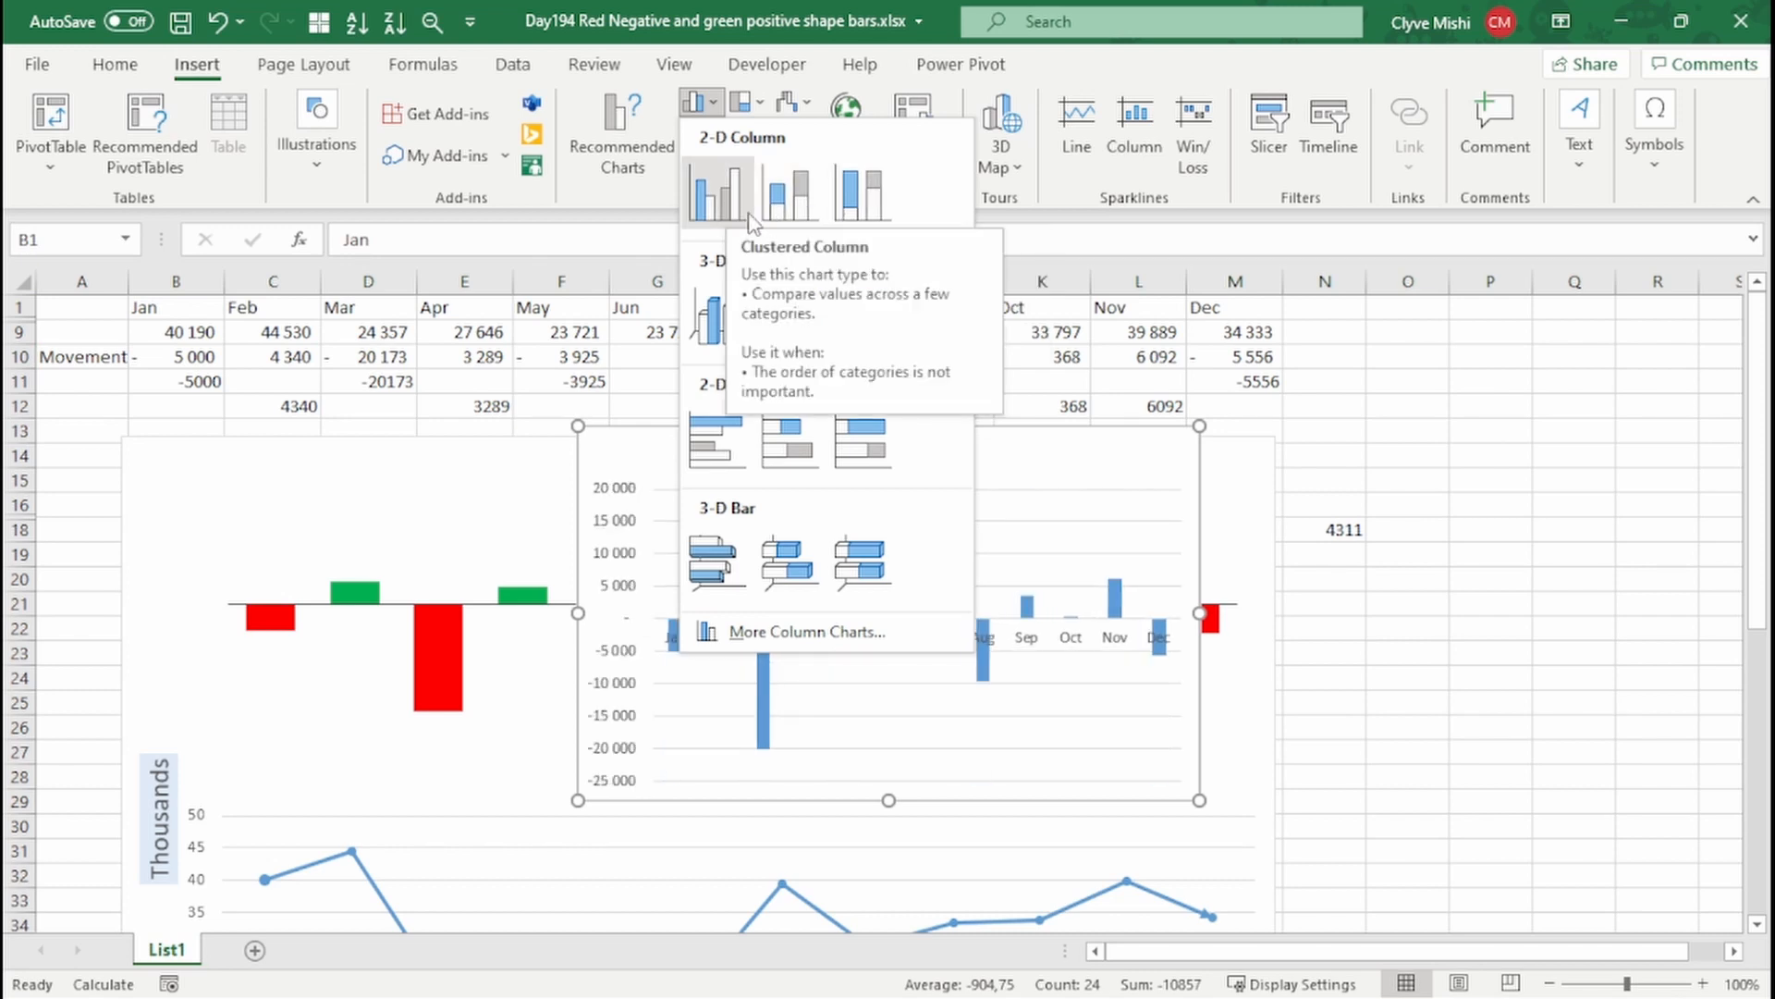
{"action": "left_click", "coordinate": [740, 210]}
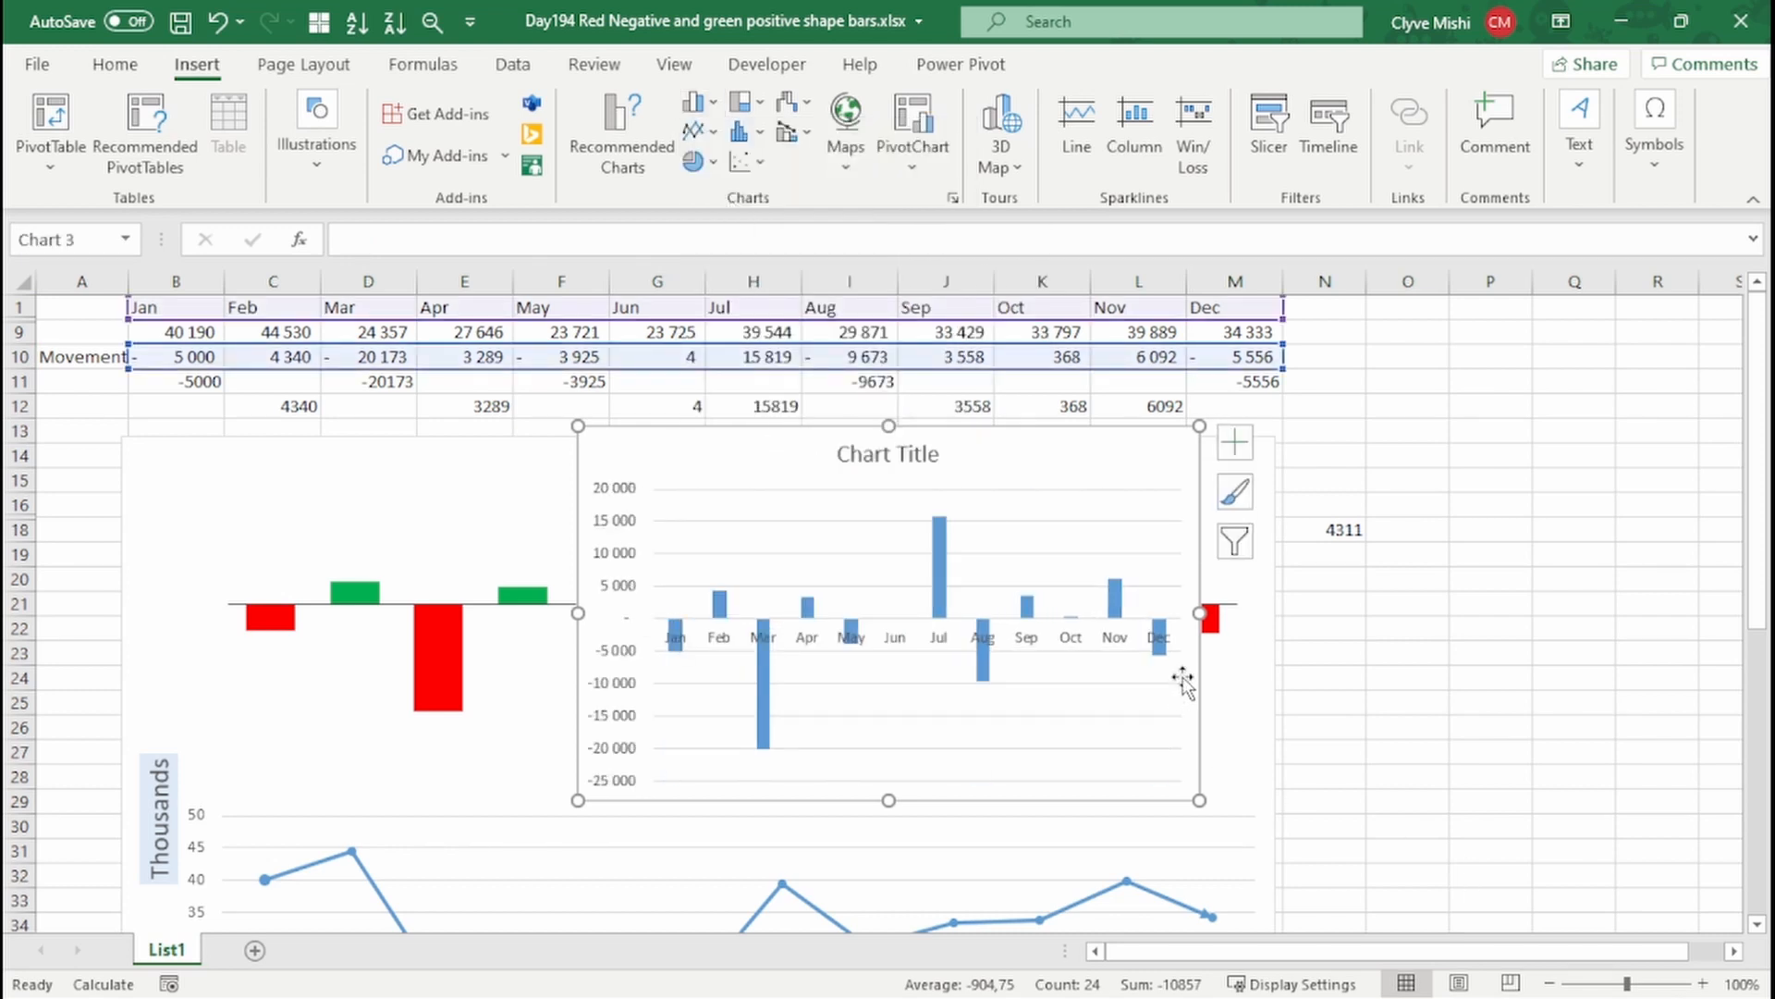
Widen the new column chart and move it to the empty cells beside the existing Smooth Line Graph, starting around column O
{"action": "left_click_drag", "start_coordinate": [1199, 613], "coordinate": [1584, 641]}
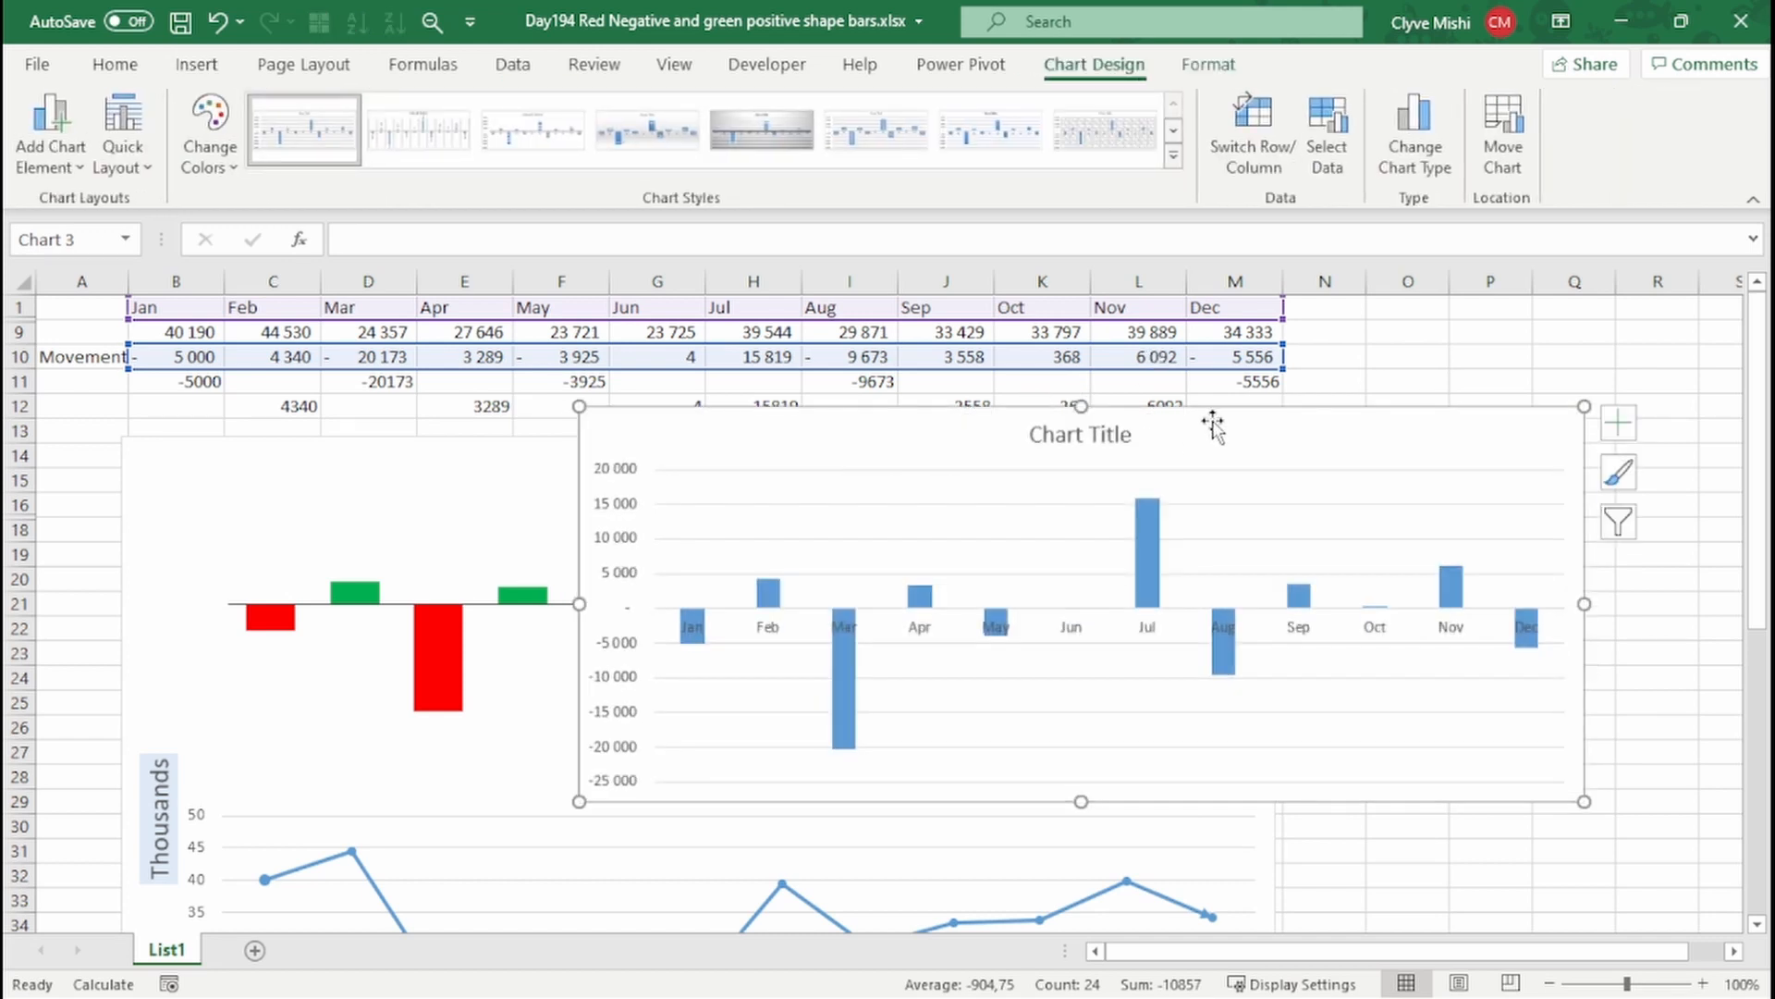
{"action": "left_click_drag", "start_coordinate": [1208, 424], "coordinate": [1764, 434]}
{"action": "left_click_drag", "start_coordinate": [1326, 955], "coordinate": [1363, 959]}
{"action": "left_click_drag", "start_coordinate": [1729, 958], "coordinate": [1728, 959]}
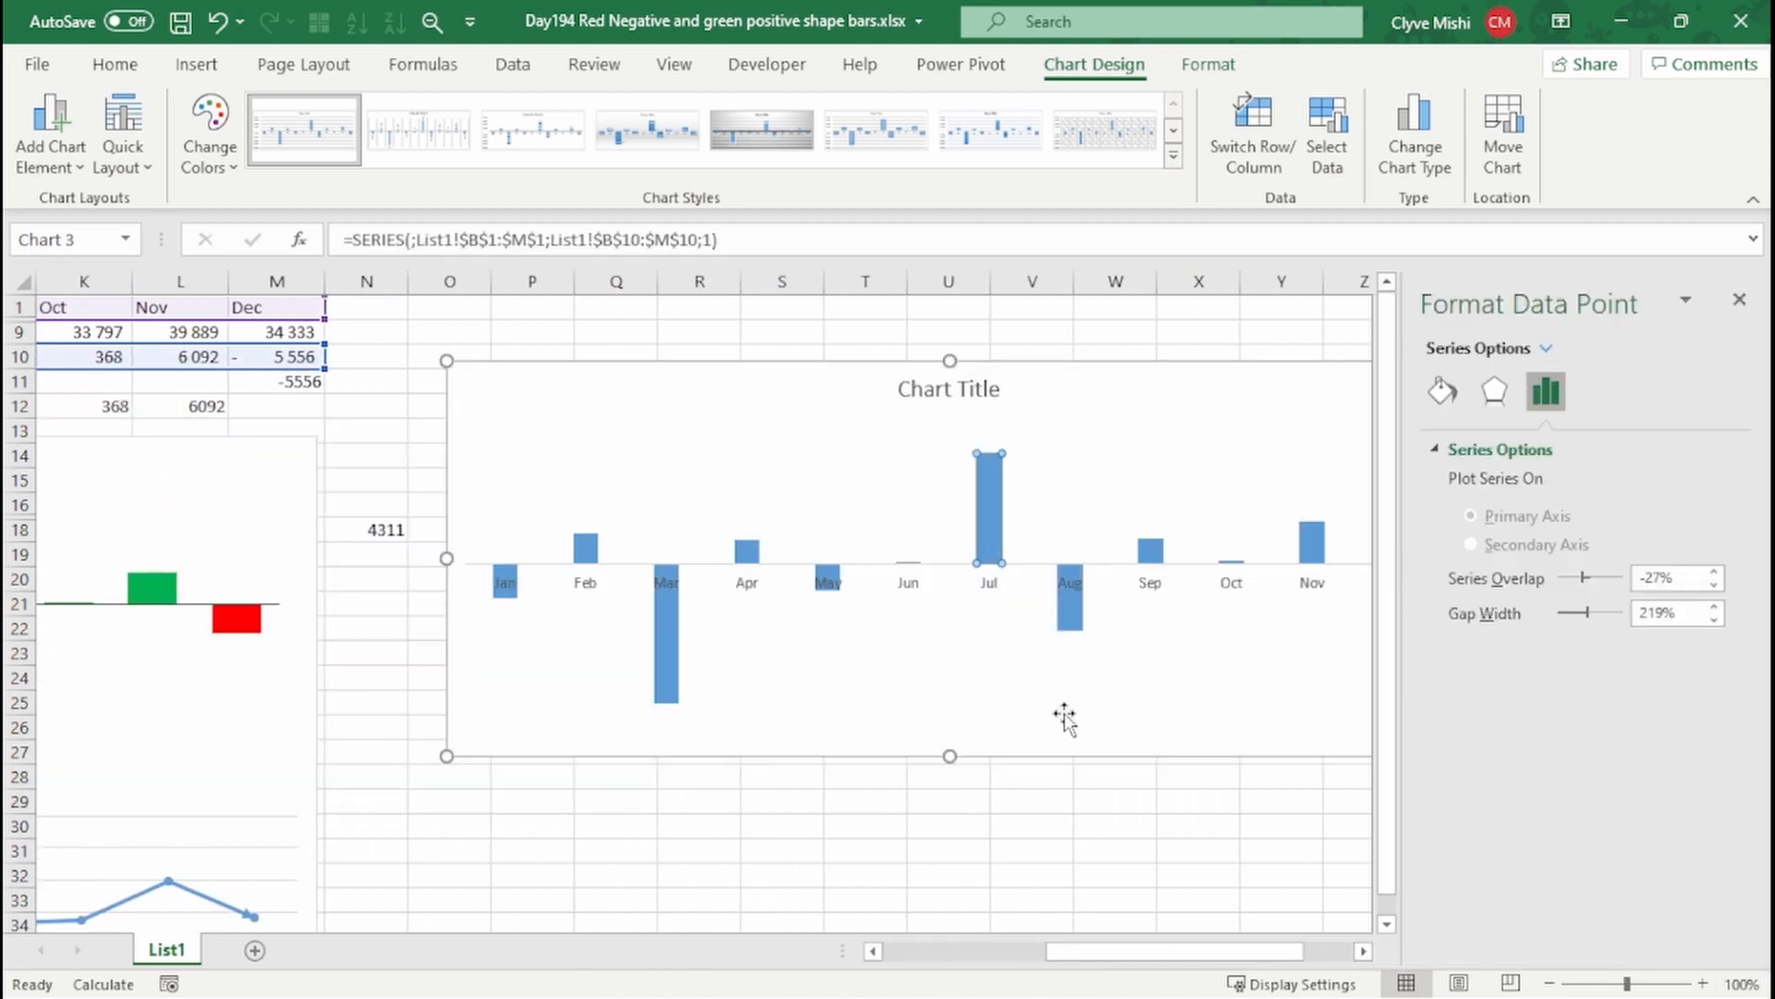
{"action": "left_click", "coordinate": [869, 777]}
{"action": "left_click", "coordinate": [647, 675]}
{"action": "left_click", "coordinate": [662, 638]}
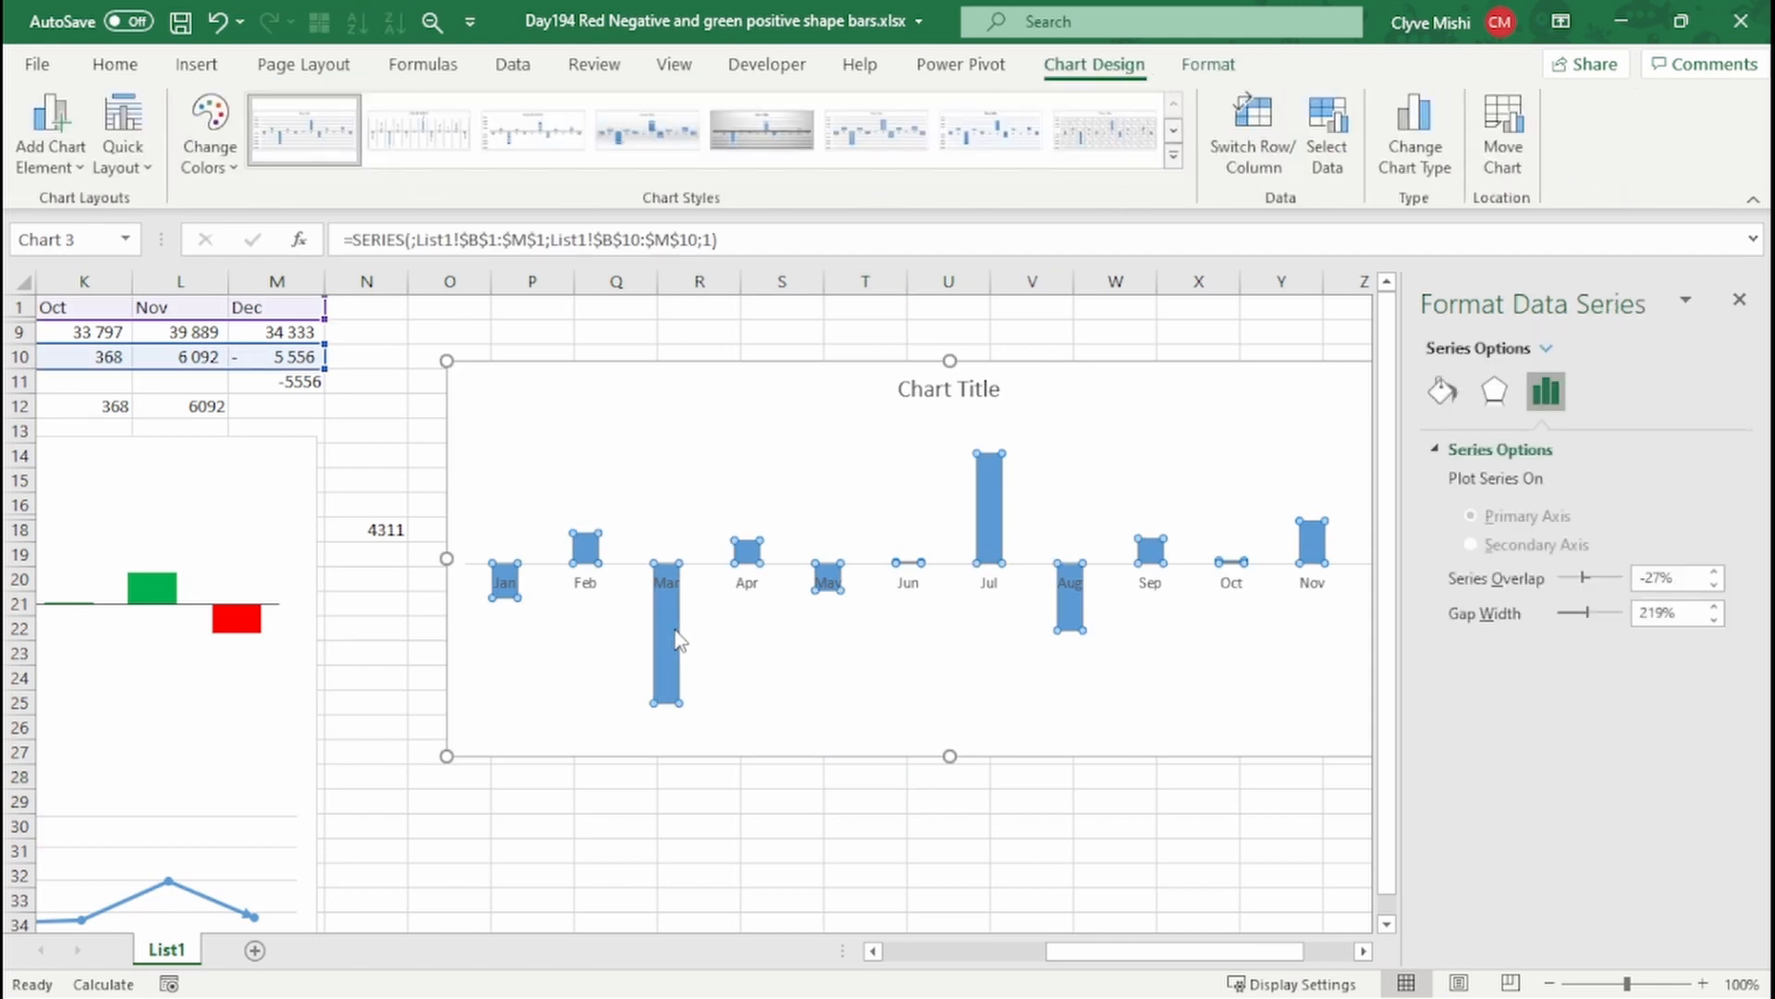
{"action": "right_click", "coordinate": [666, 629]}
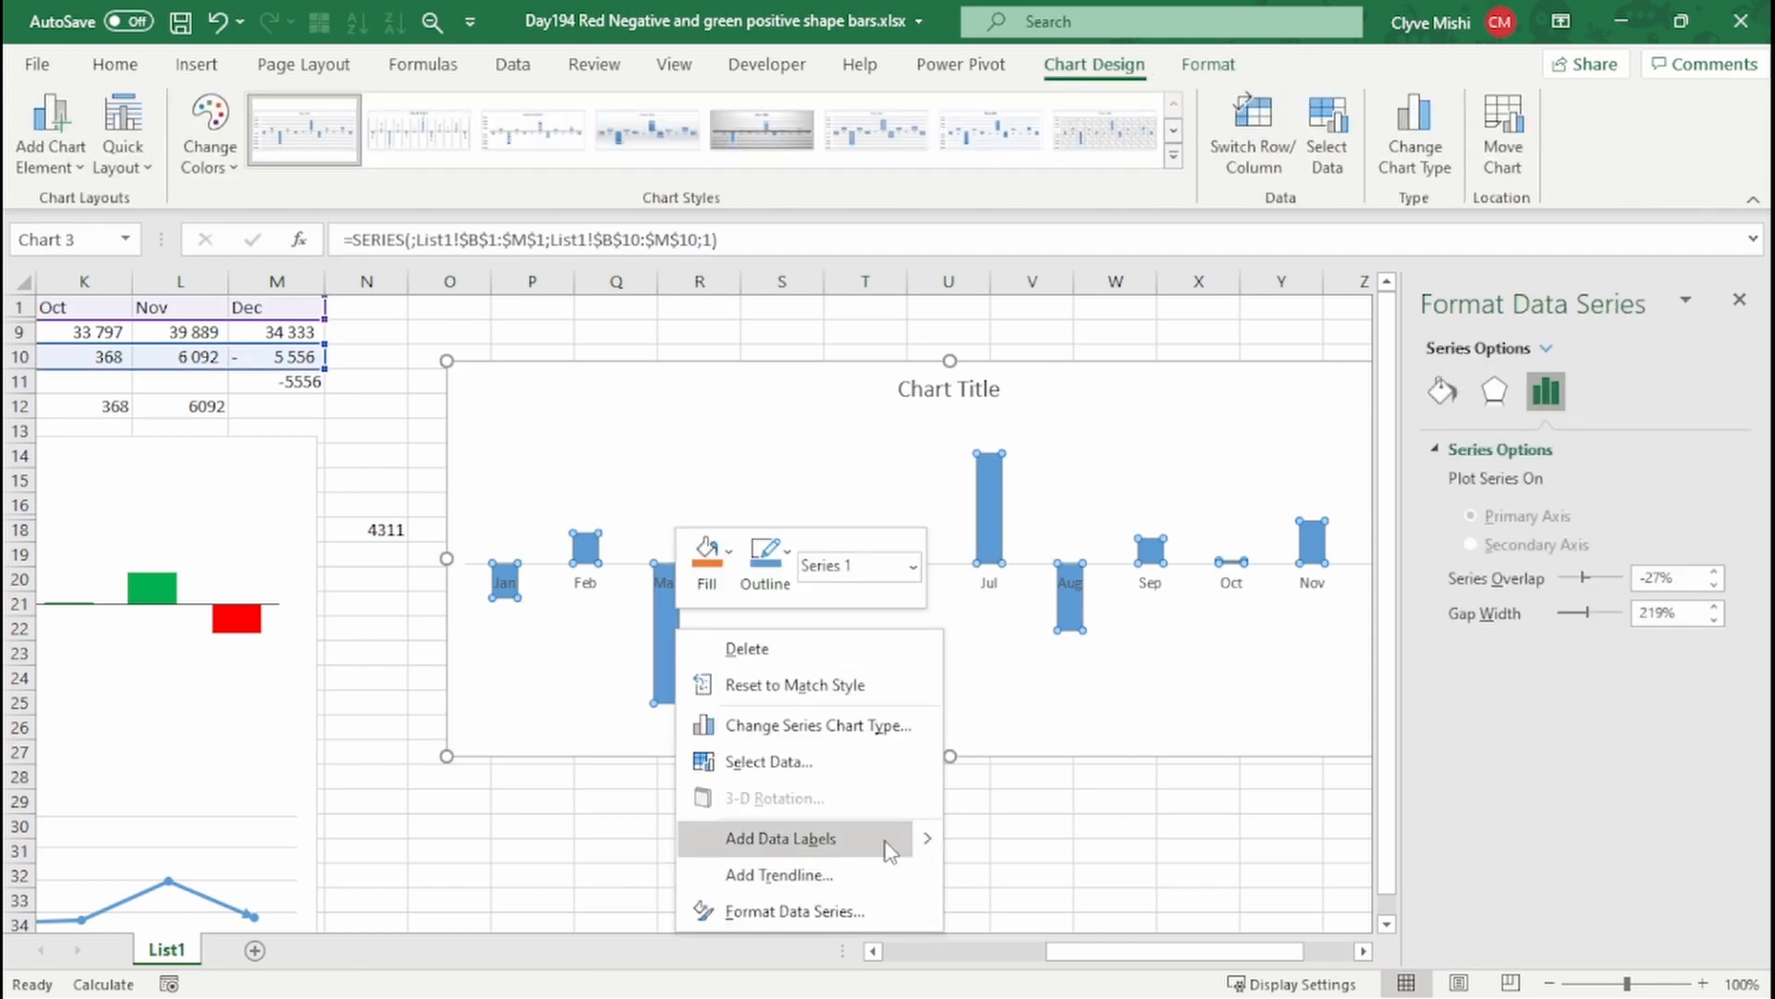
{"action": "left_click", "coordinate": [889, 841]}
{"action": "key", "text": "ctrl+z"}
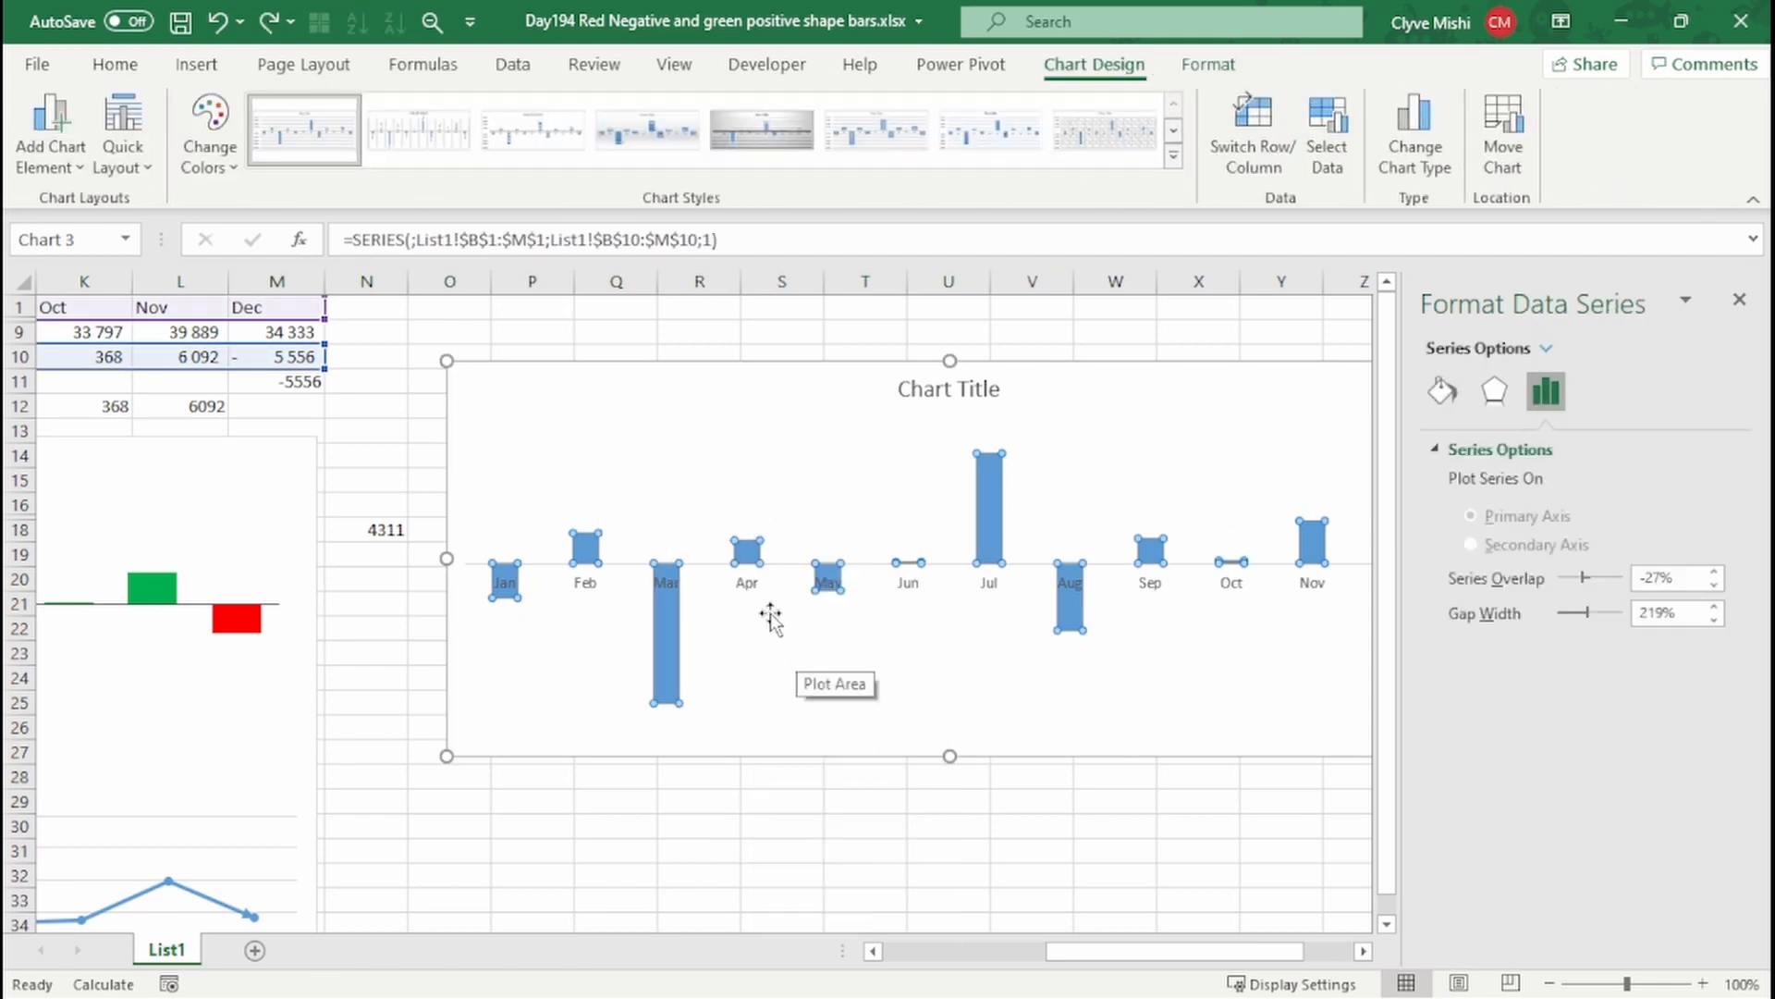
Fill all the bars of the new chart's data series with standard red
{"action": "right_click", "coordinate": [754, 555]}
{"action": "left_click", "coordinate": [786, 476]}
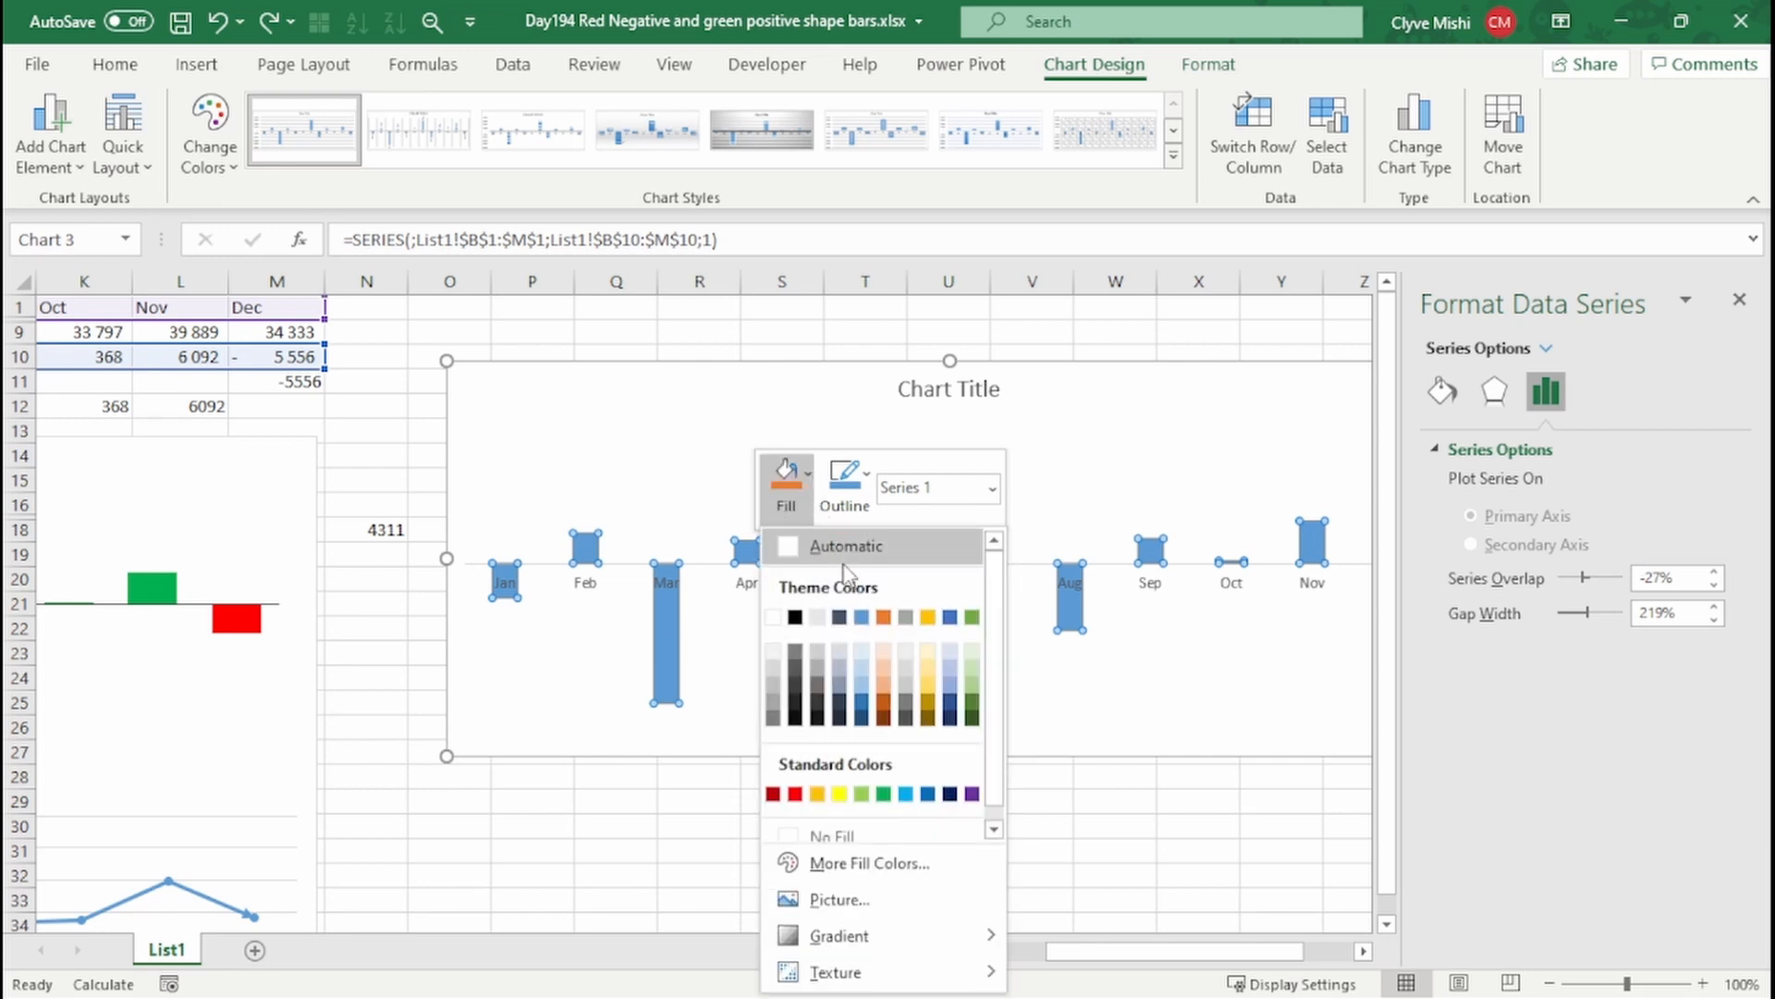
{"action": "left_click", "coordinate": [818, 793]}
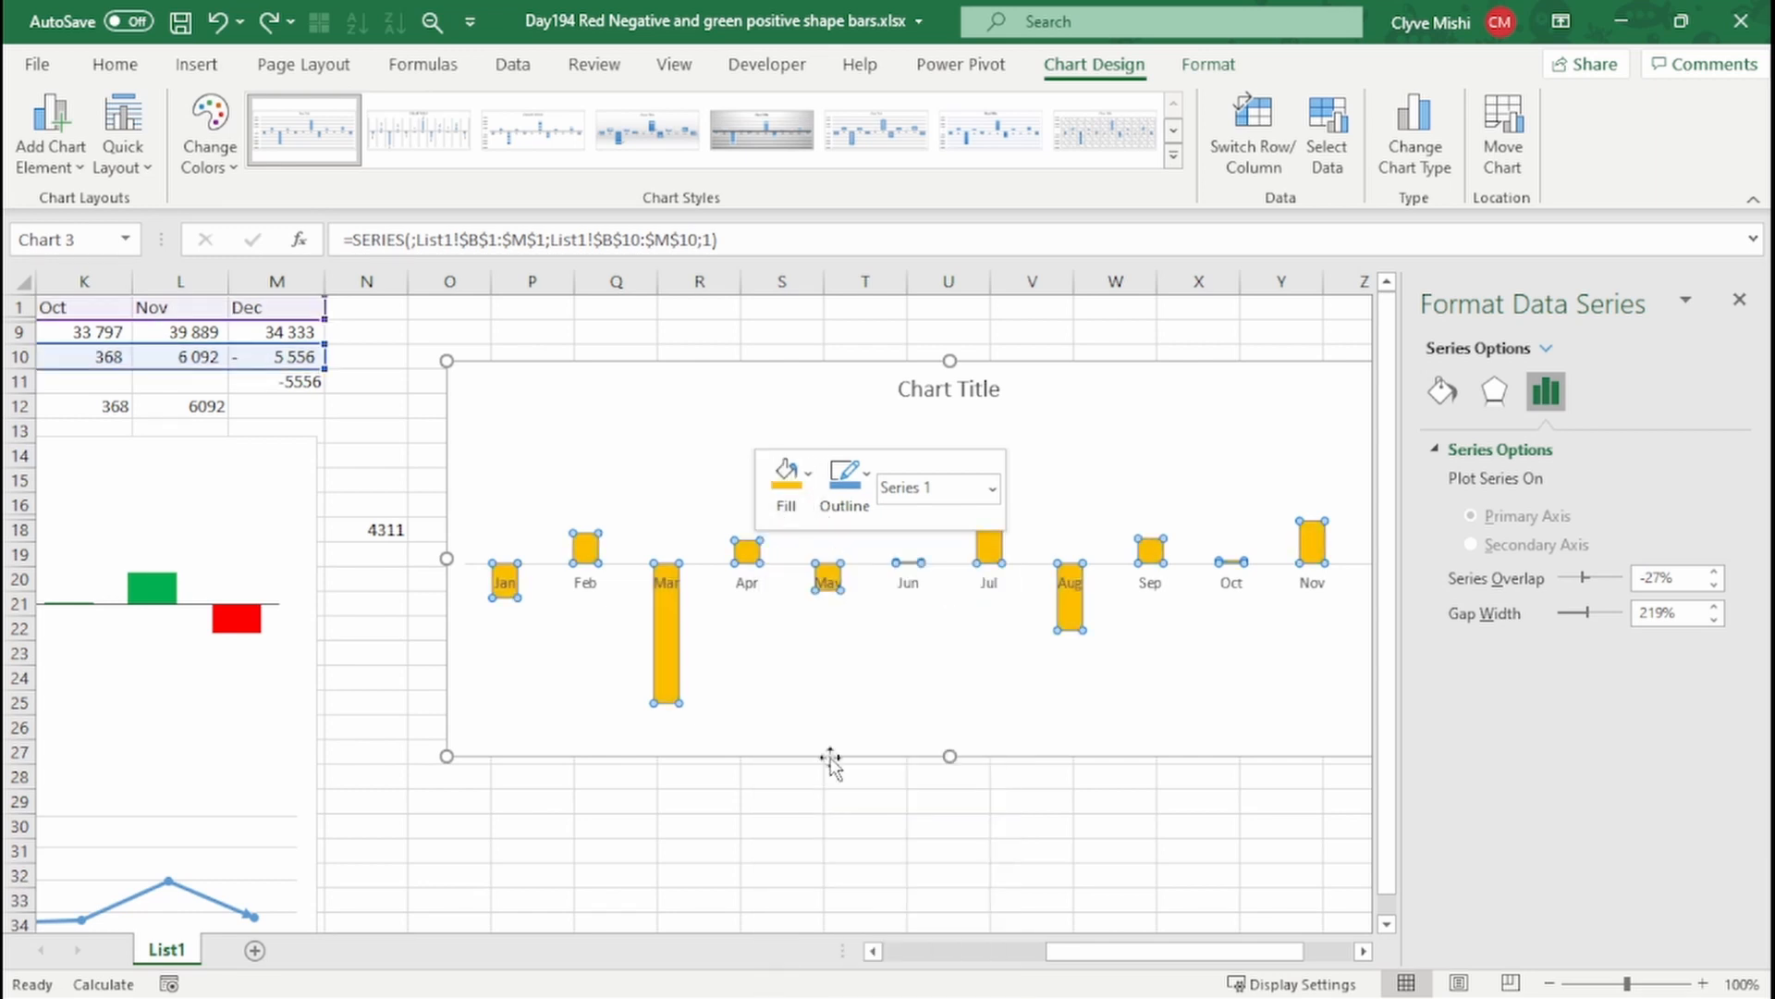
{"action": "left_click", "coordinate": [822, 497]}
{"action": "left_click", "coordinate": [785, 476]}
{"action": "left_click", "coordinate": [797, 793]}
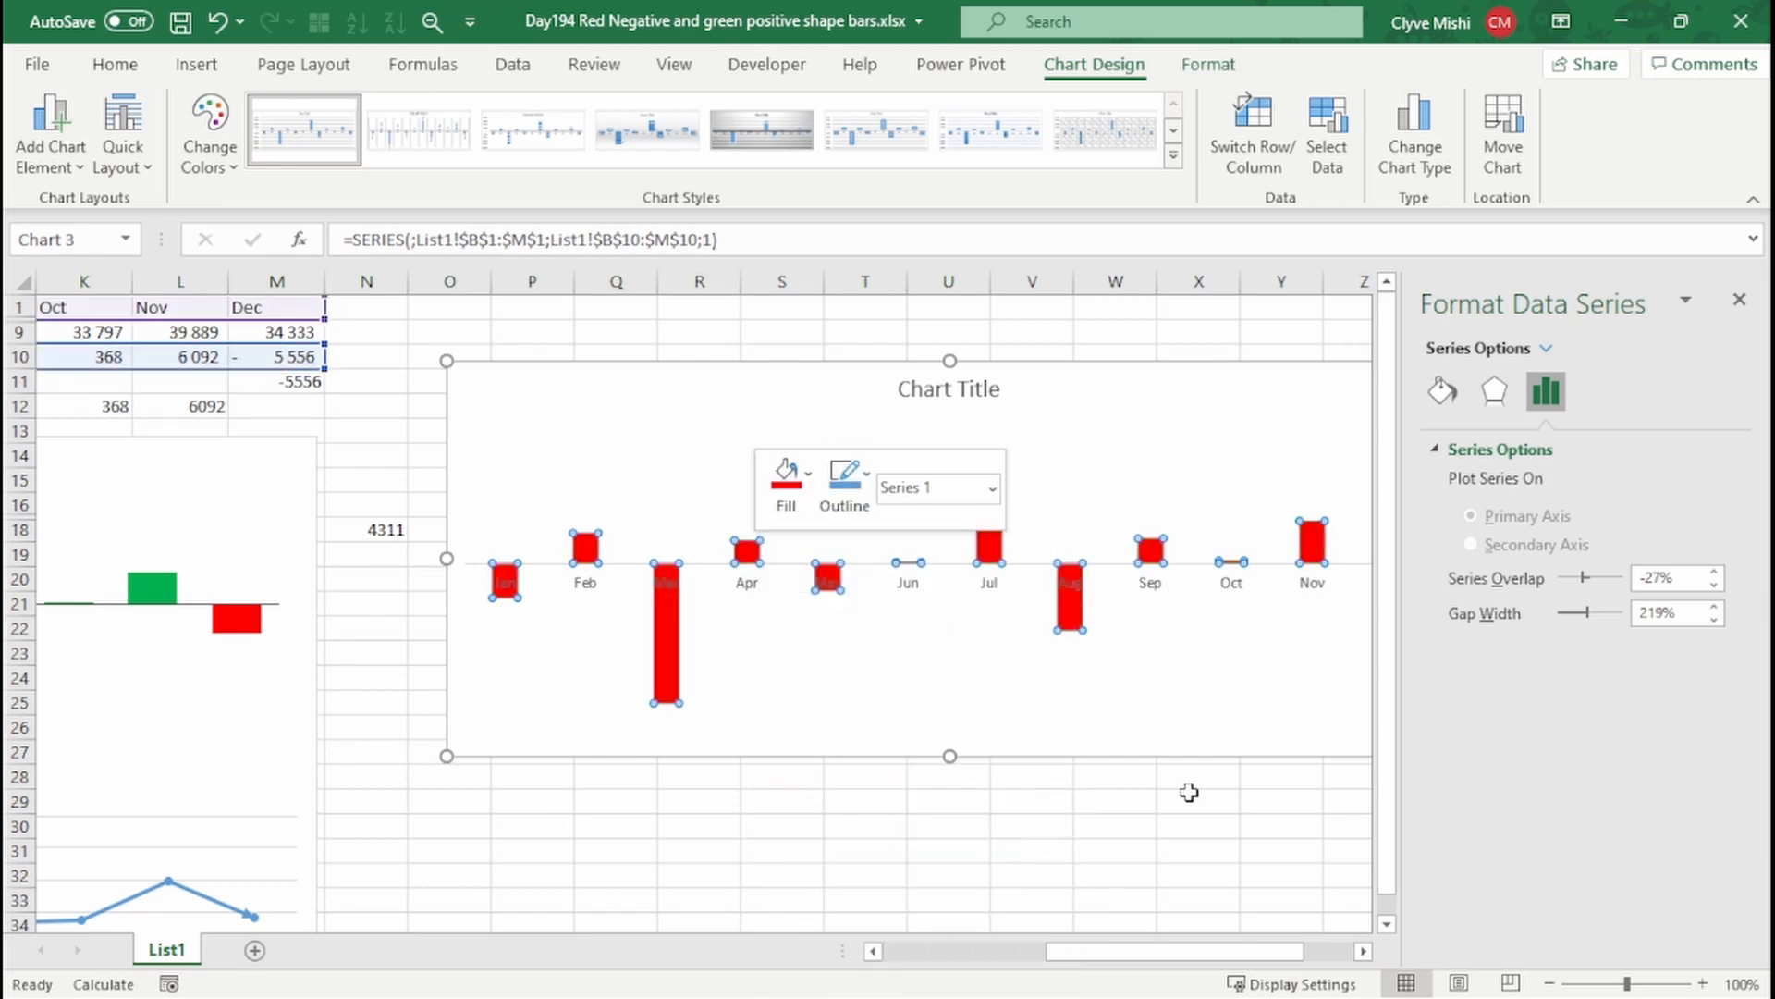
{"action": "left_click", "coordinate": [1189, 793]}
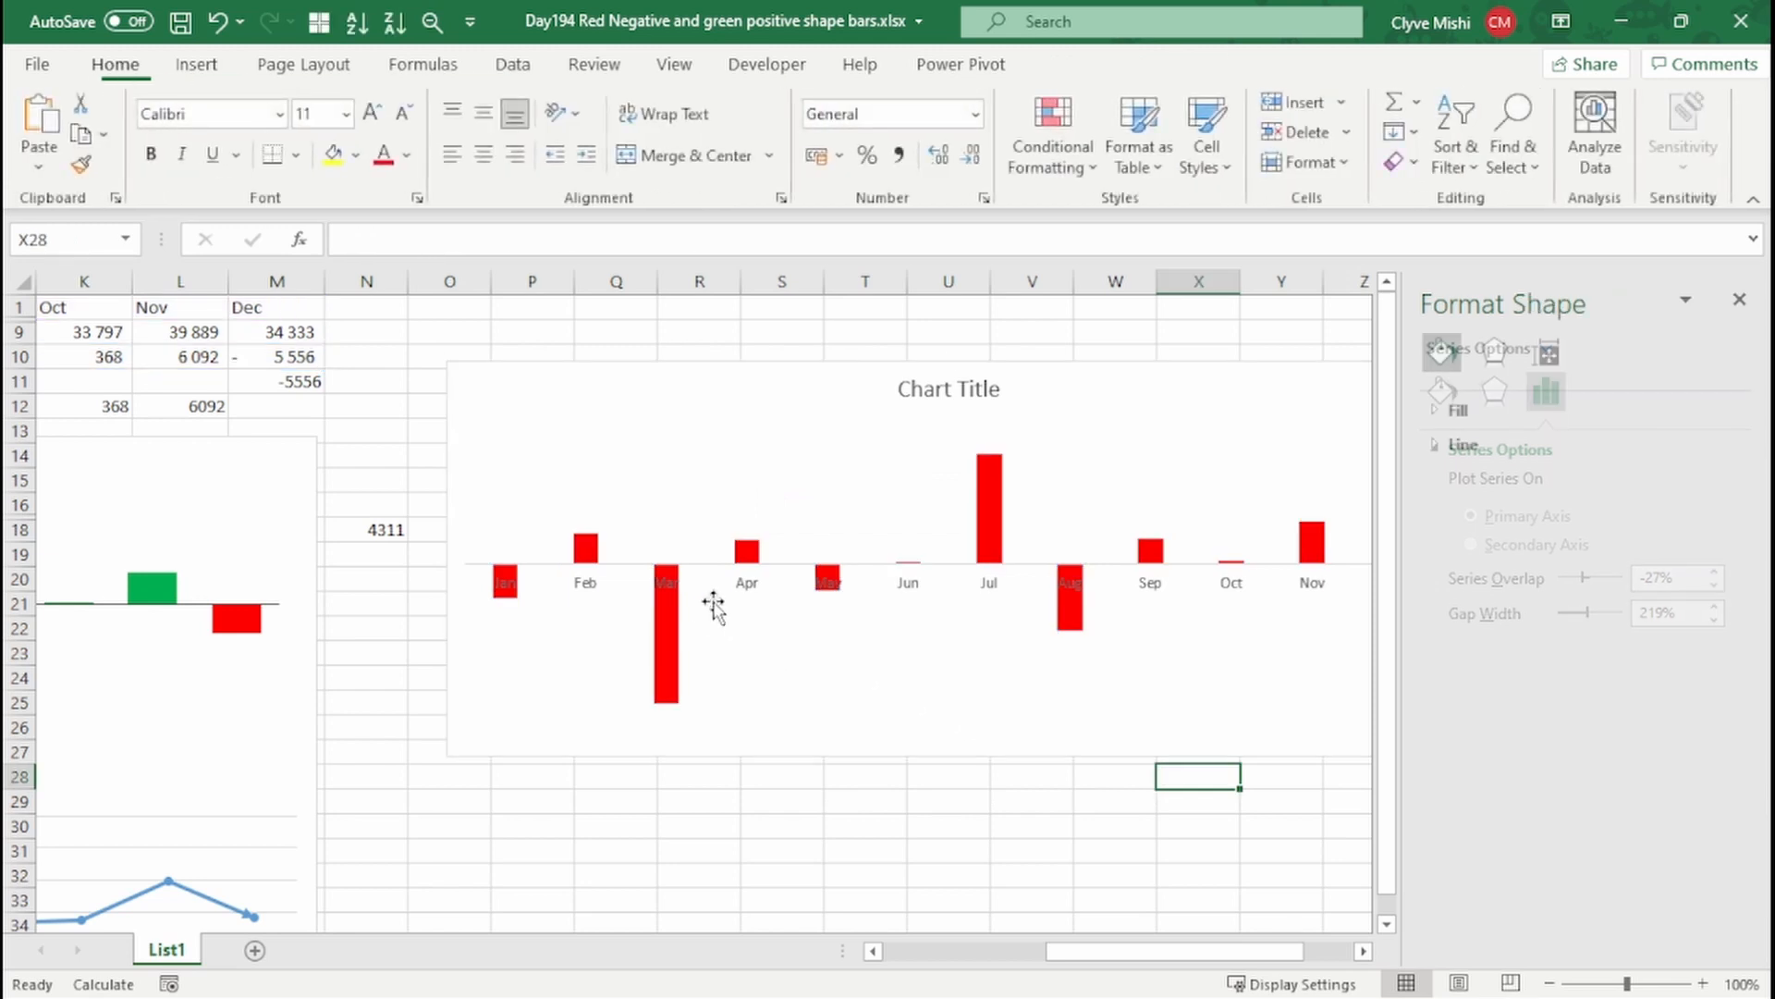
Fill the February and April bars of the new chart with standard green as individual data points
{"action": "left_click", "coordinate": [581, 555]}
{"action": "left_click", "coordinate": [582, 553]}
{"action": "right_click", "coordinate": [588, 553]}
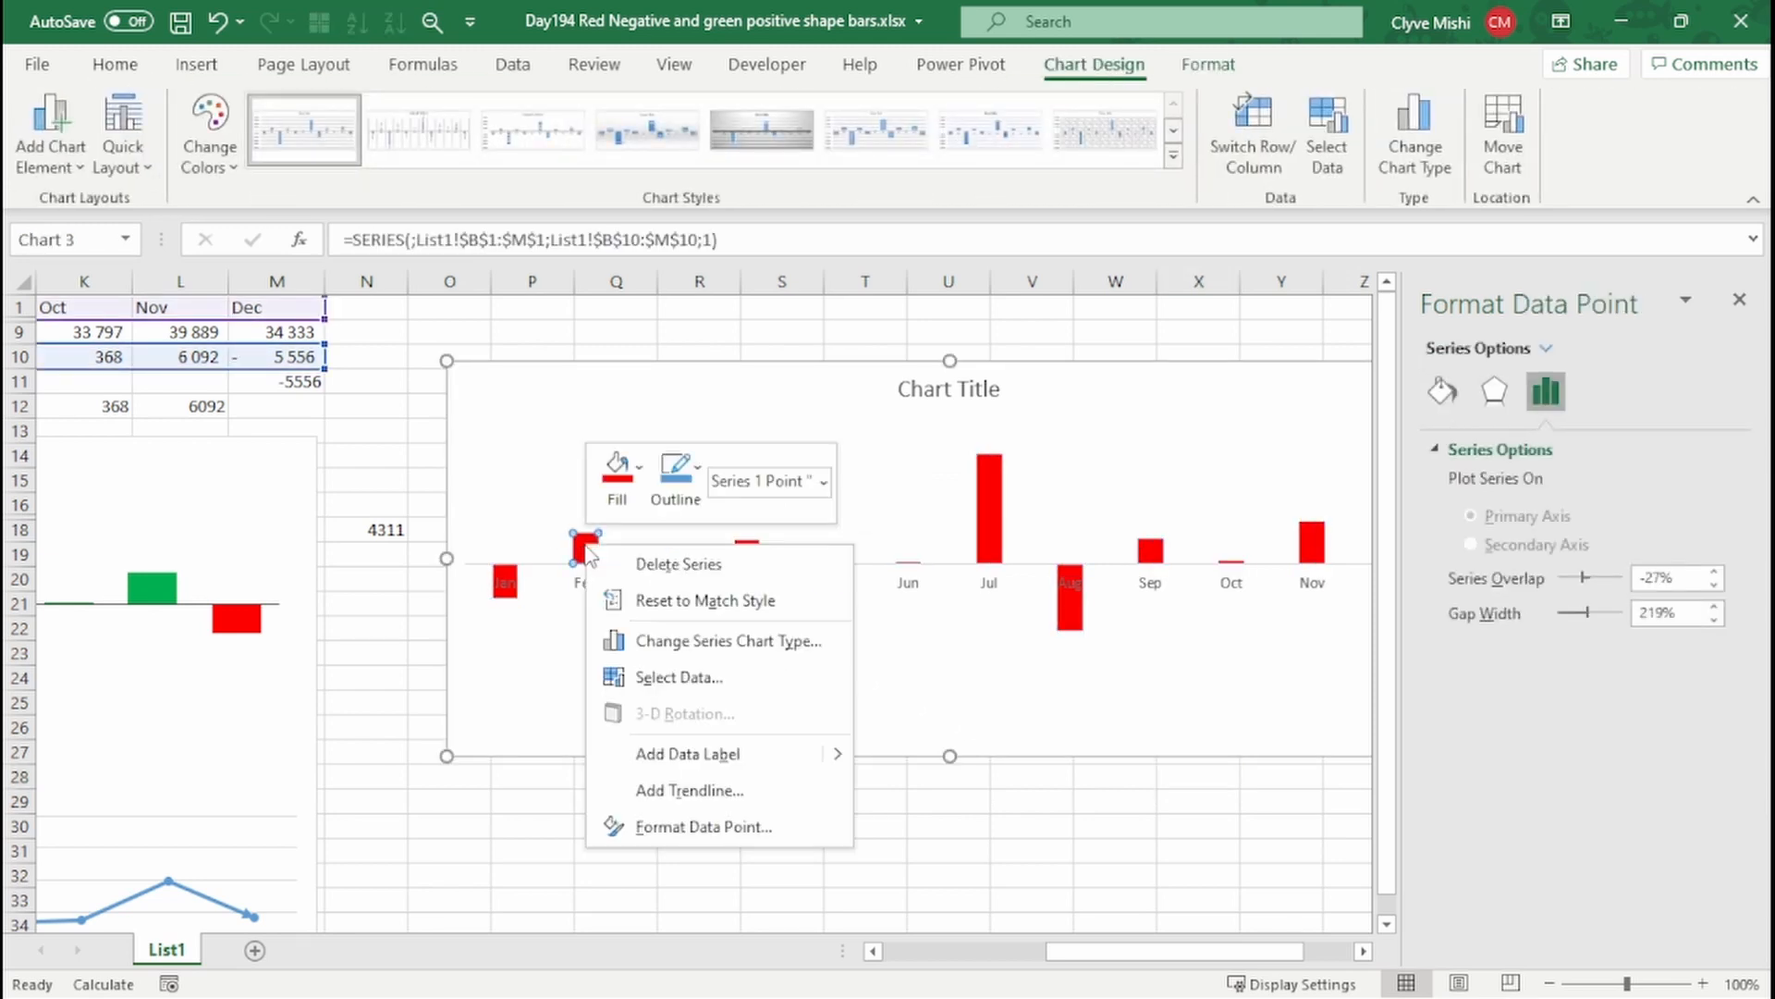
{"action": "left_click", "coordinate": [617, 471]}
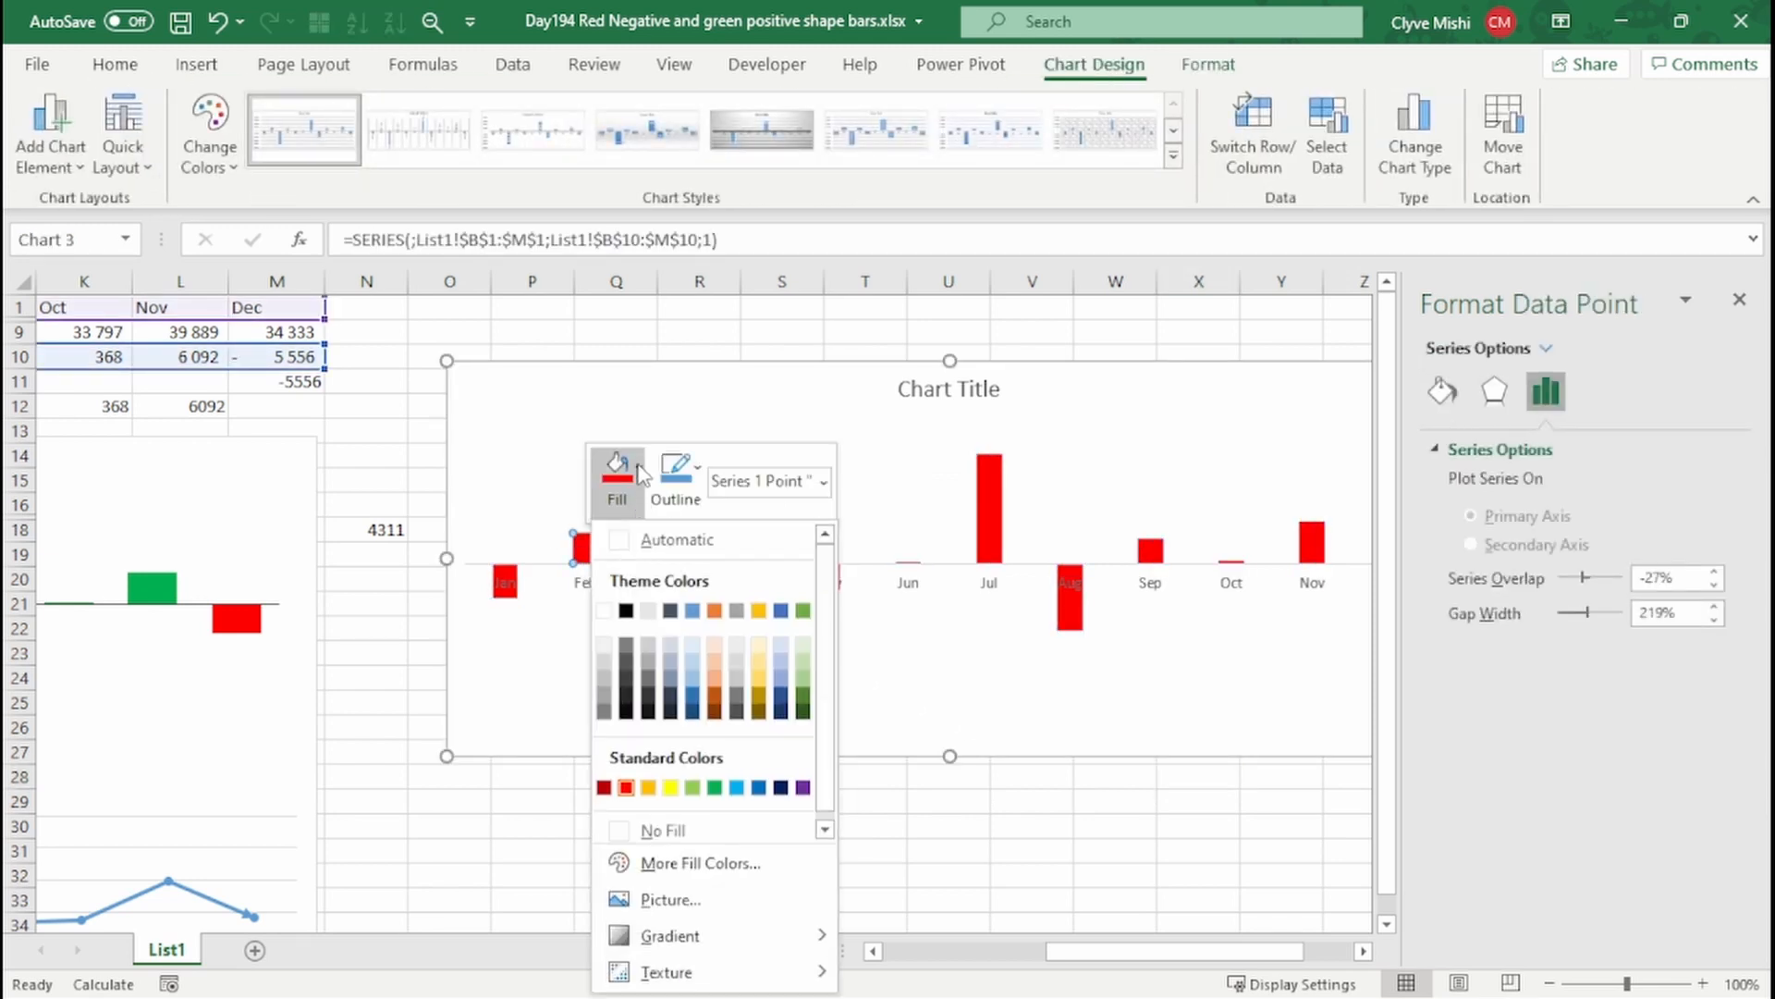
{"action": "left_click", "coordinate": [715, 787]}
{"action": "left_click", "coordinate": [747, 553]}
{"action": "right_click", "coordinate": [748, 553]}
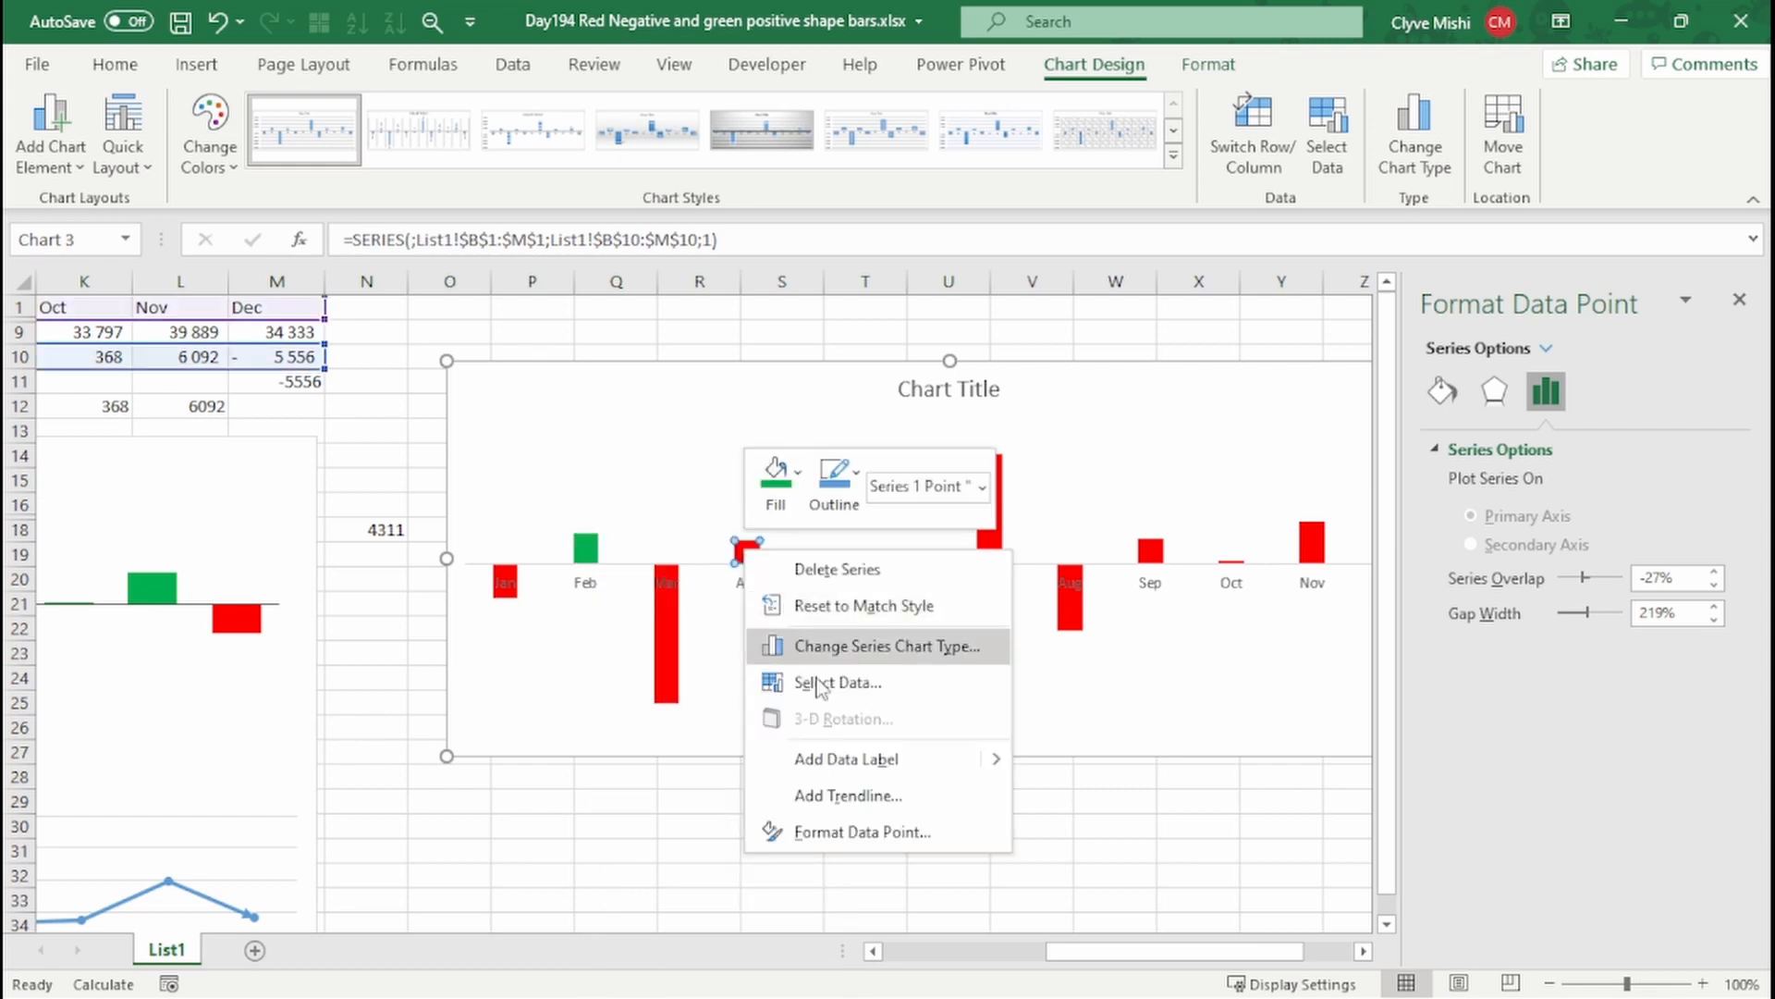
{"action": "left_click", "coordinate": [786, 490]}
{"action": "left_click", "coordinate": [877, 791]}
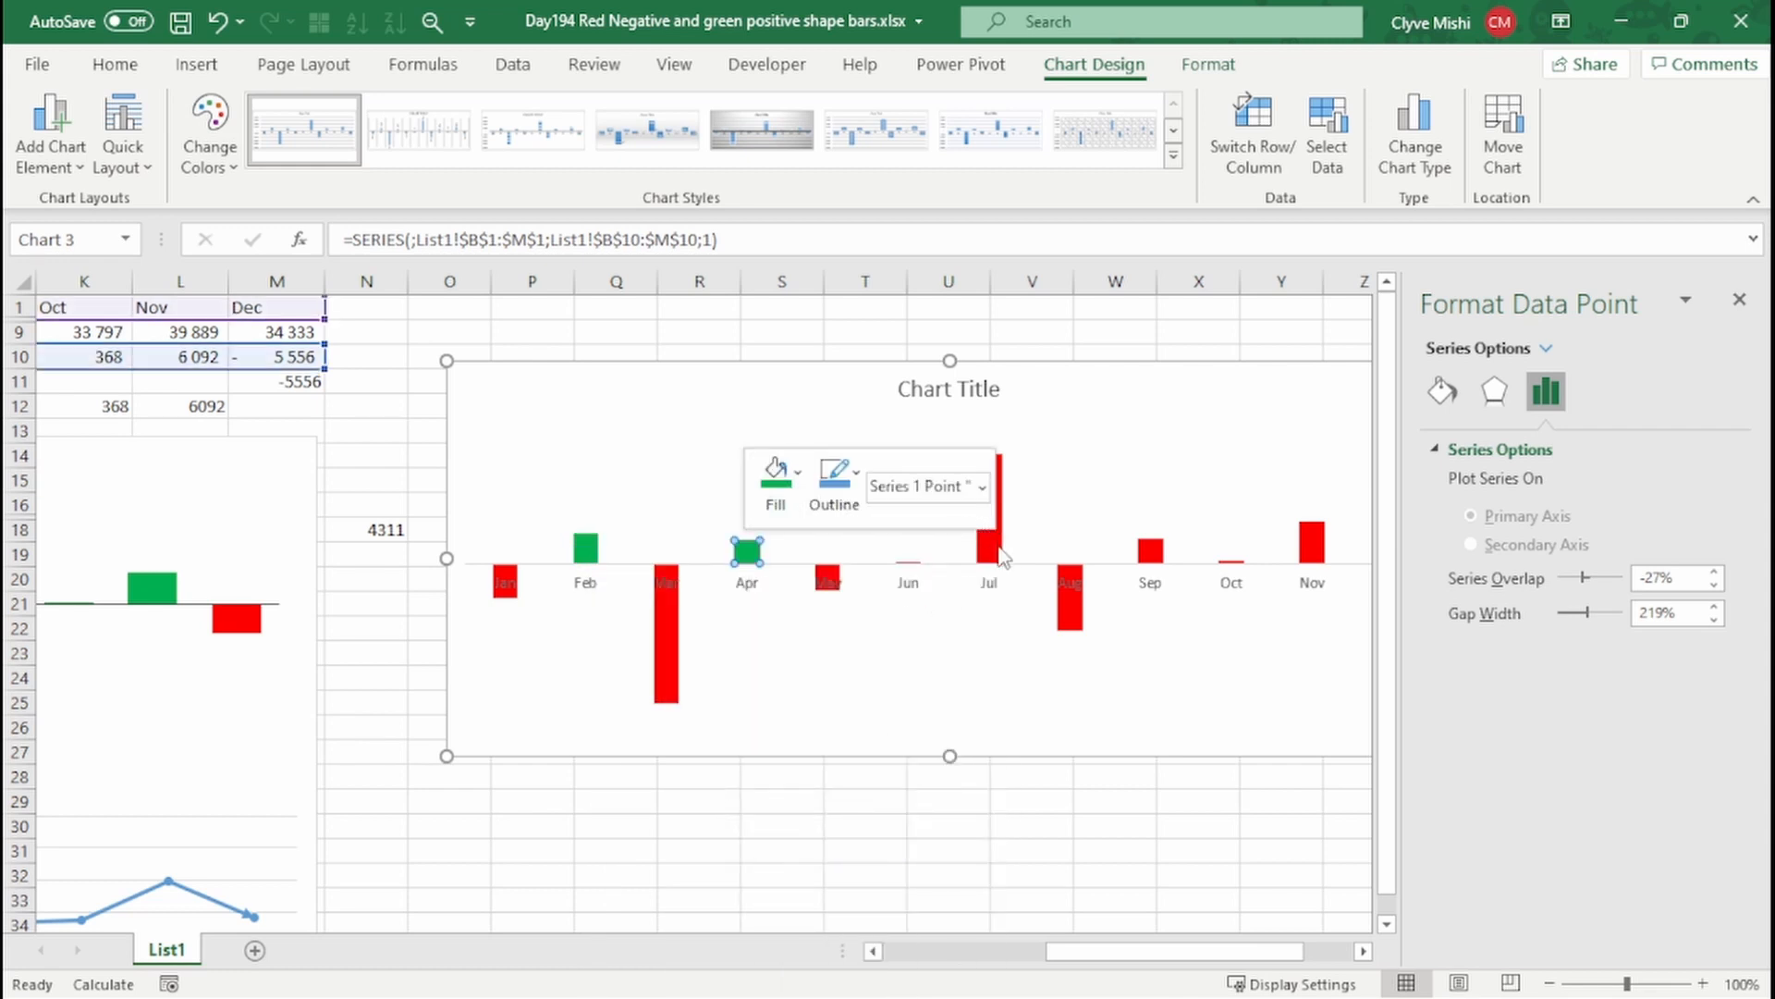
Fill the July bar with standard green and try to select the tiny June bar
{"action": "left_click", "coordinate": [996, 551]}
{"action": "right_click", "coordinate": [997, 551]}
{"action": "left_click", "coordinate": [1034, 490]}
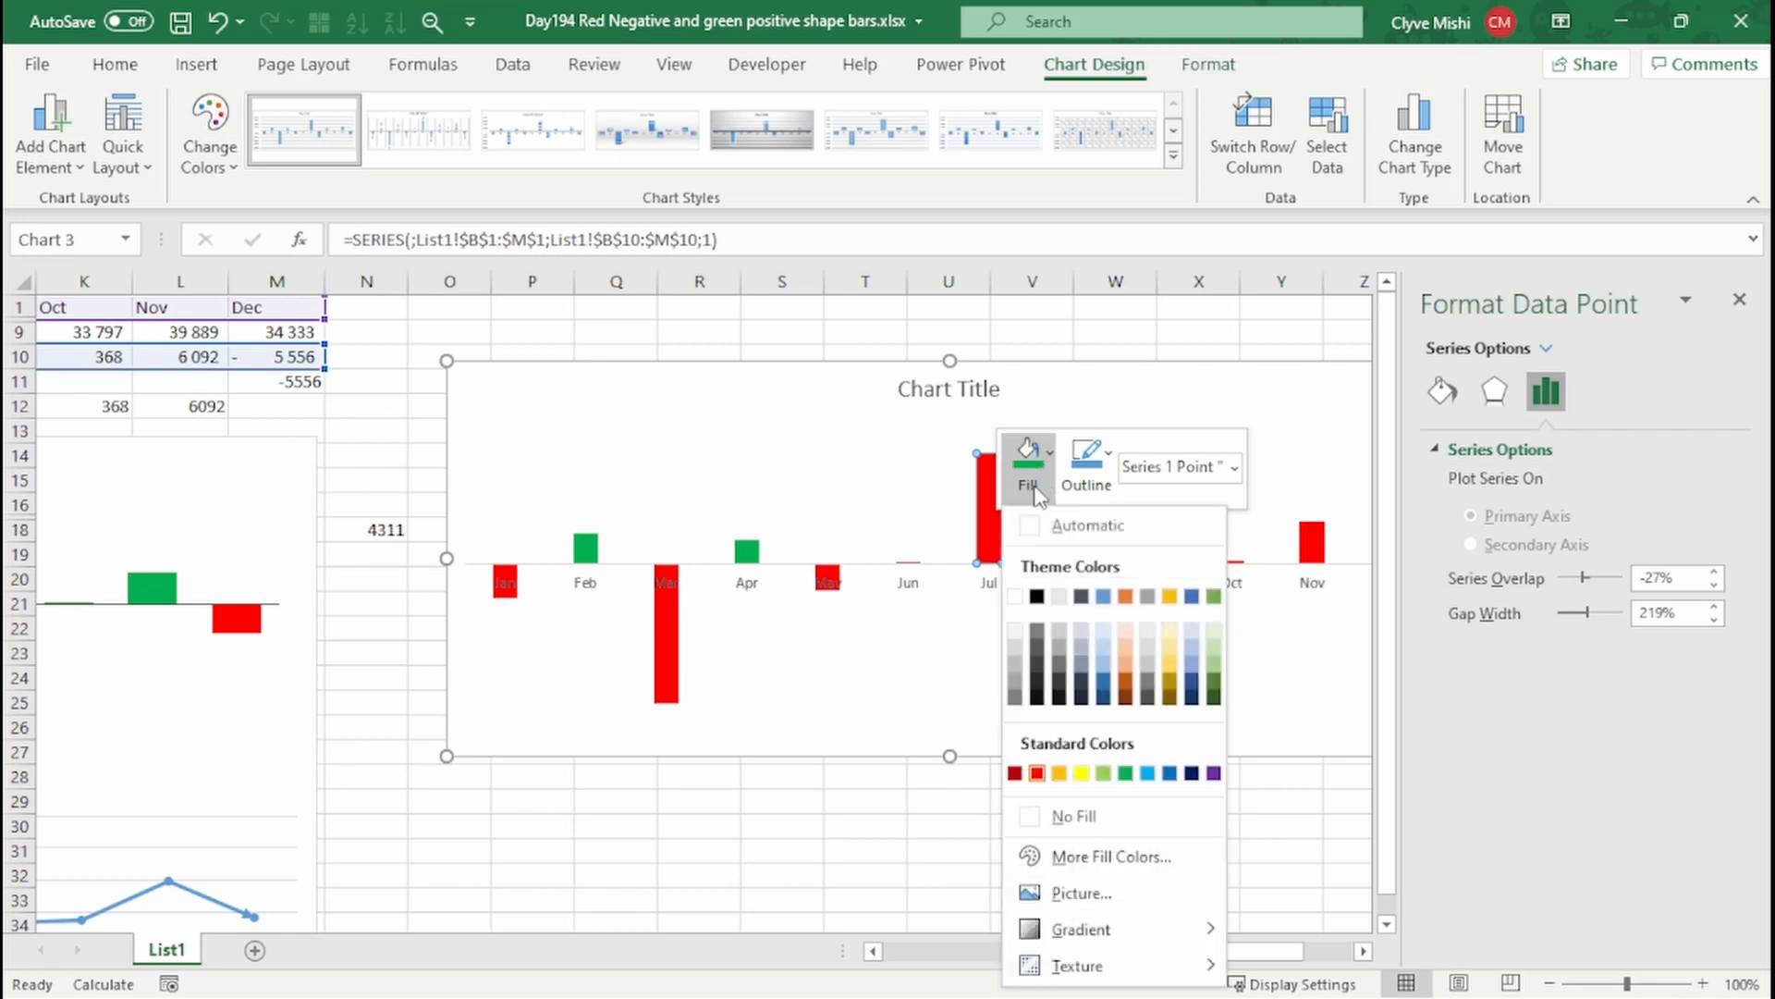
{"action": "left_click", "coordinate": [1126, 773]}
{"action": "left_click", "coordinate": [906, 566]}
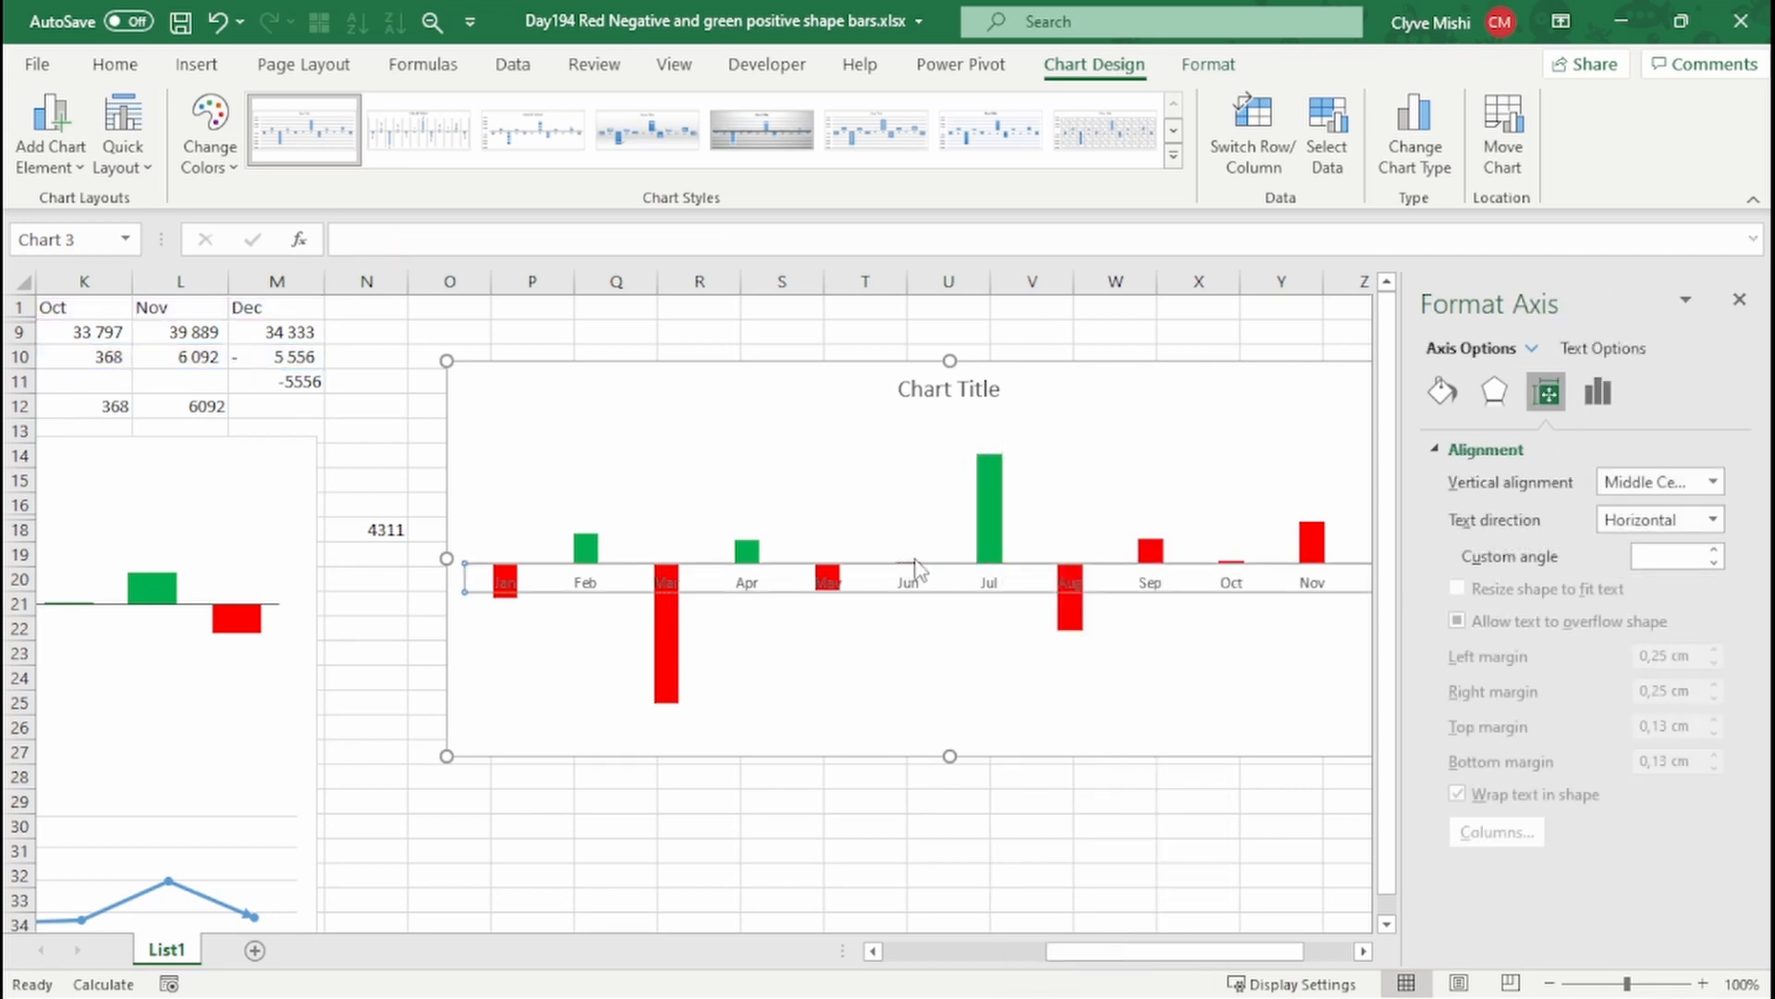
{"action": "left_click", "coordinate": [917, 577]}
{"action": "left_click", "coordinate": [913, 571]}
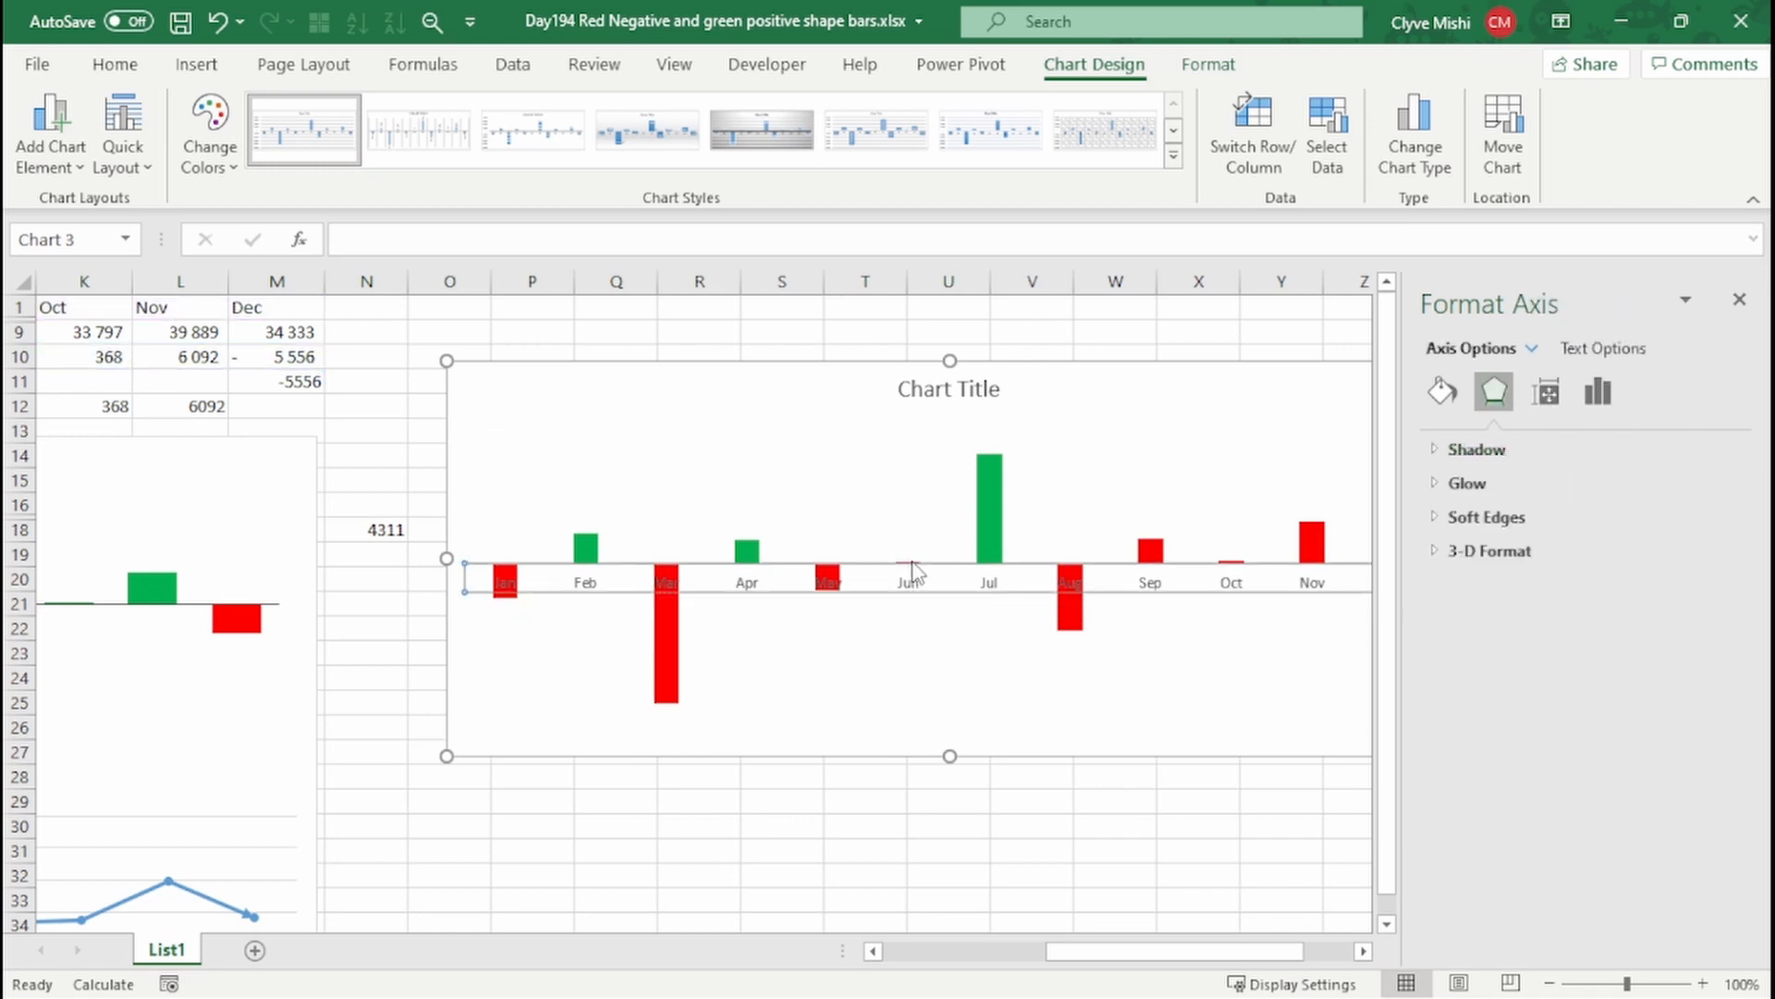
Fill the September, October and November bars with standard green and try again to select the June bar
{"action": "left_click", "coordinate": [1157, 558]}
{"action": "left_click", "coordinate": [1151, 553]}
{"action": "right_click", "coordinate": [1151, 553]}
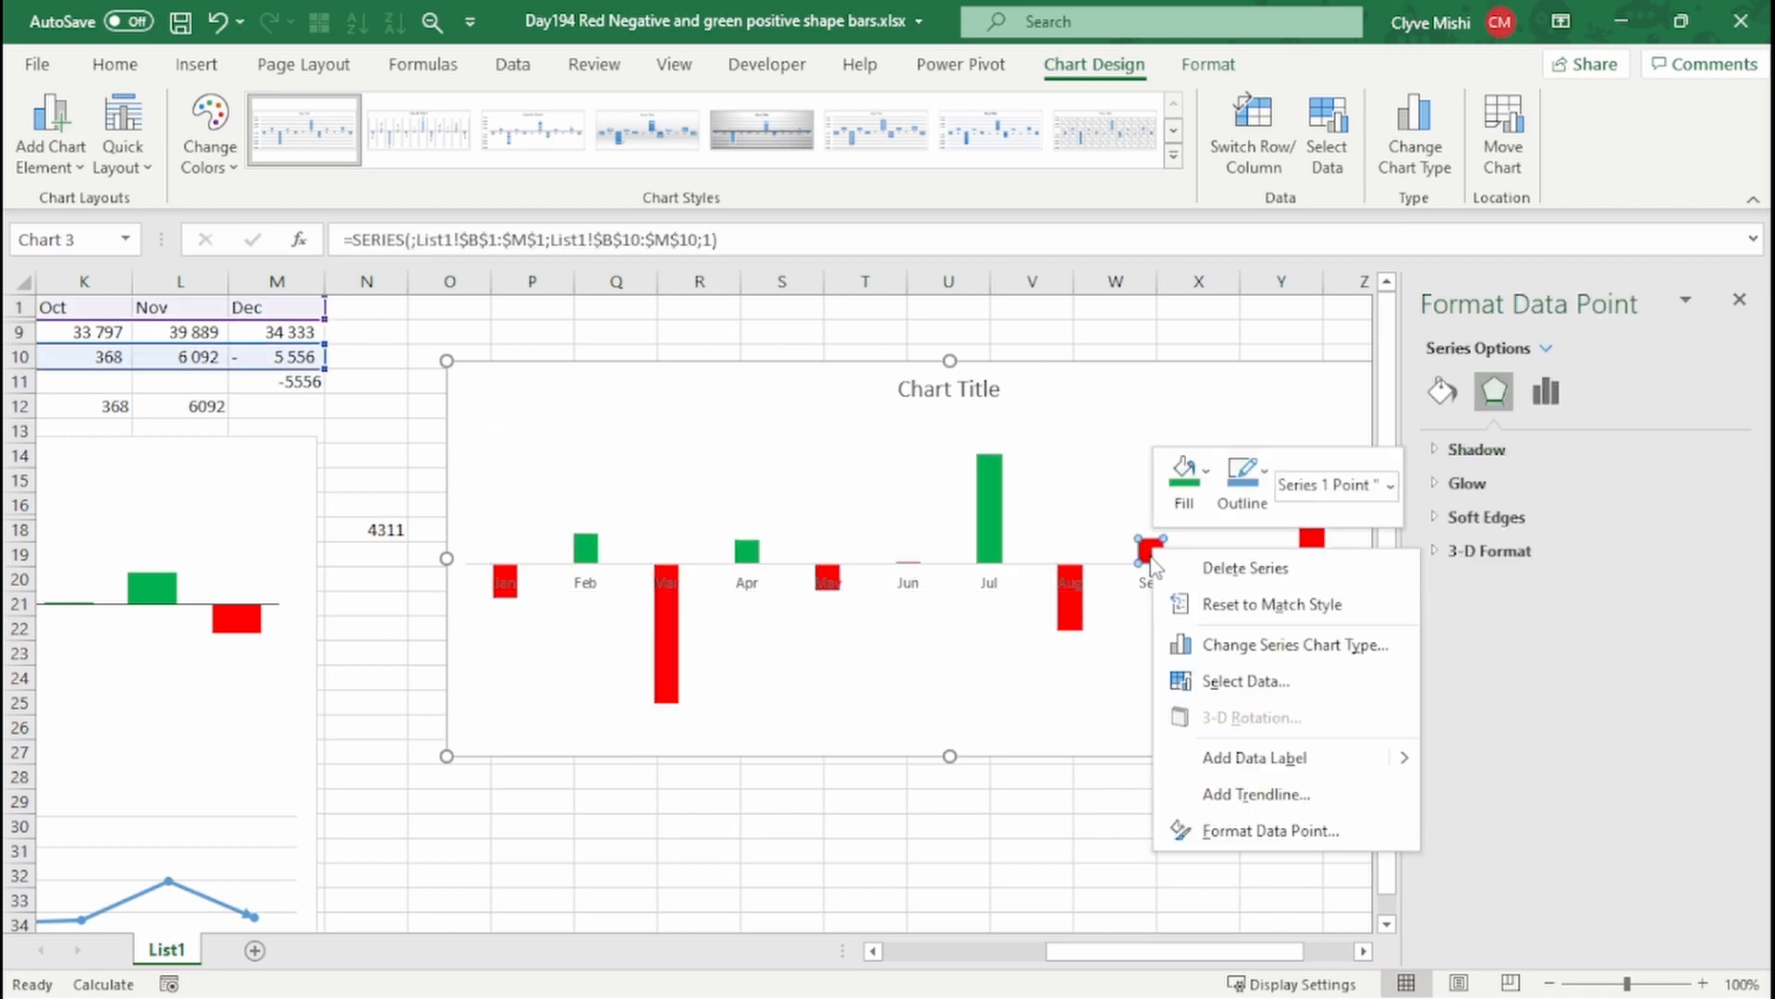
{"action": "left_click", "coordinate": [1200, 495]}
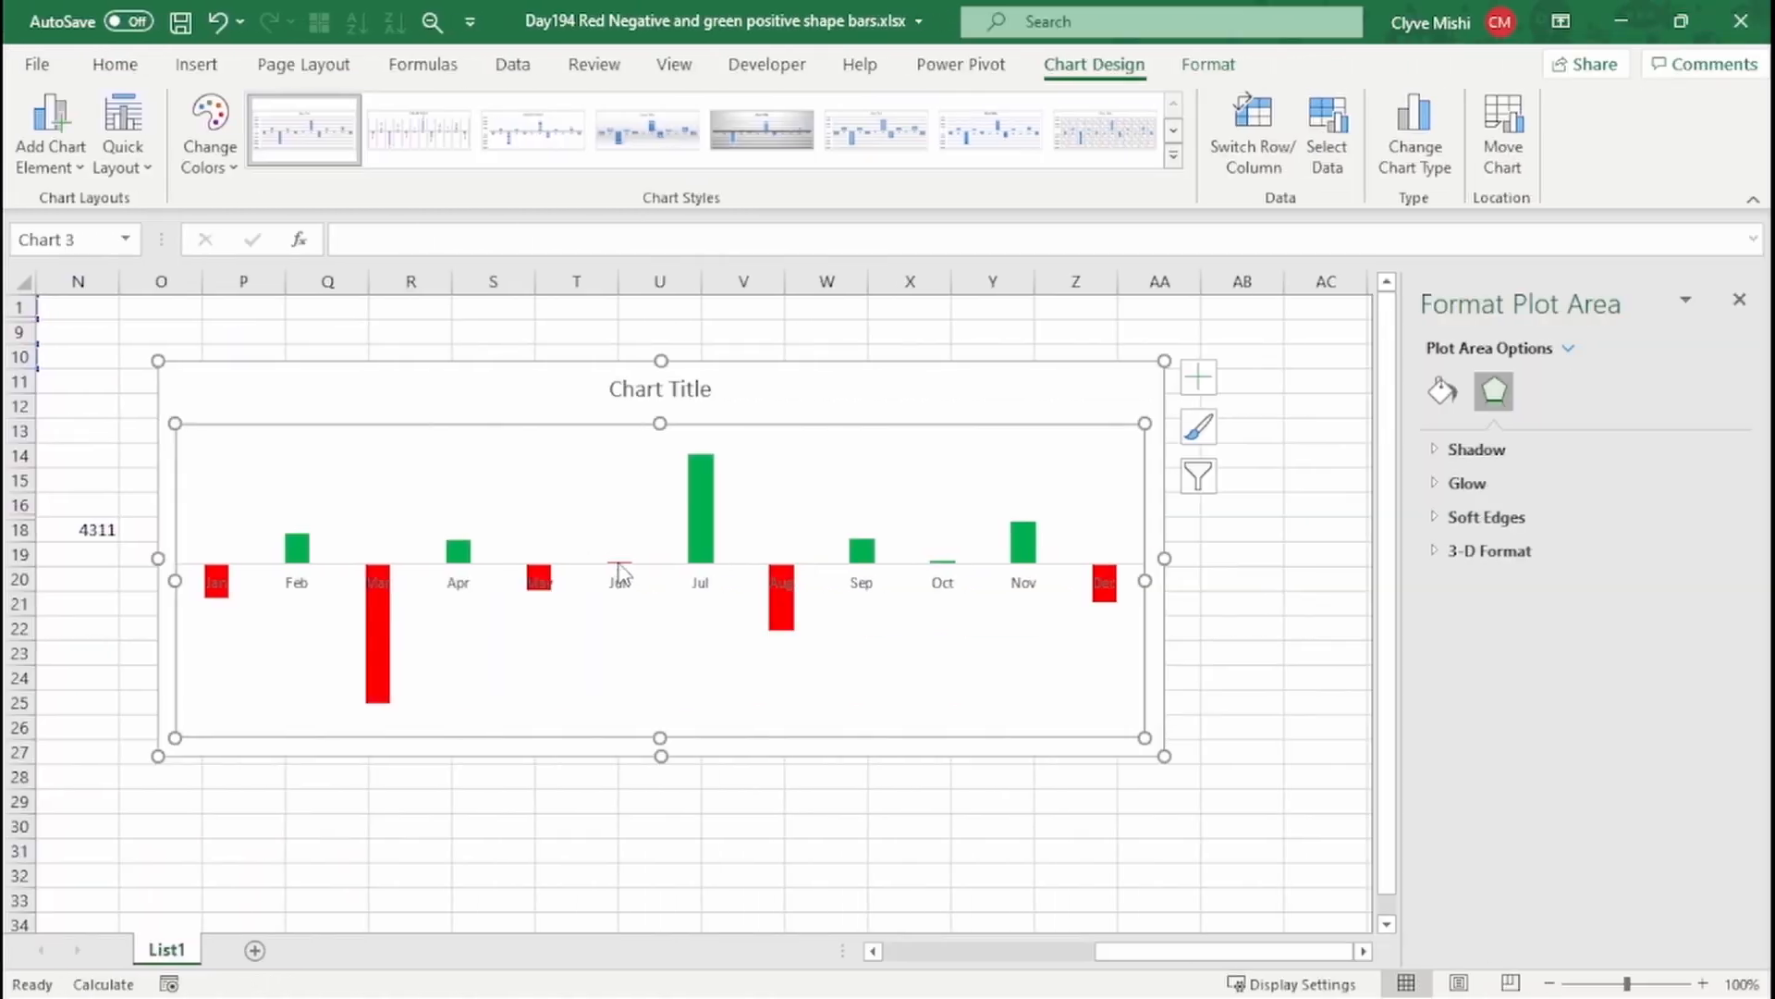
{"action": "left_click", "coordinate": [619, 571]}
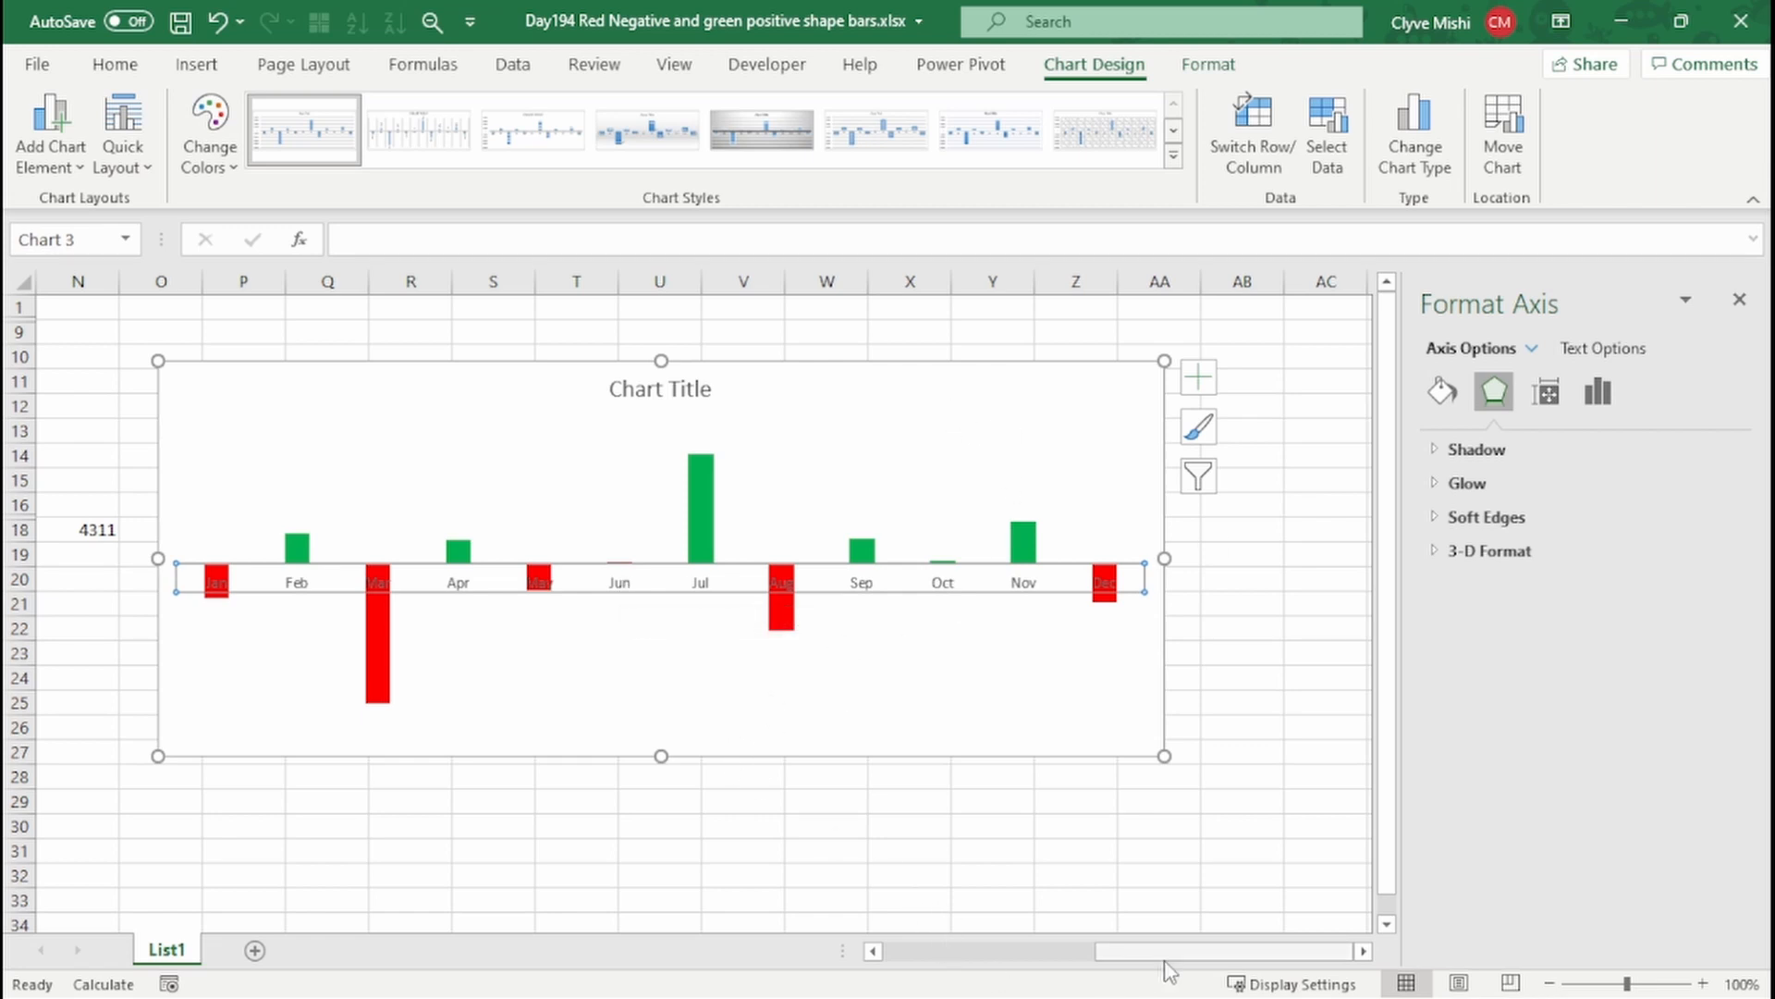
Re-enter the RANDBETWEEN formula in N18 to recalculate and examine how the individually coloured bars respond to new values
{"action": "left_click_drag", "start_coordinate": [1156, 950], "coordinate": [1121, 952]}
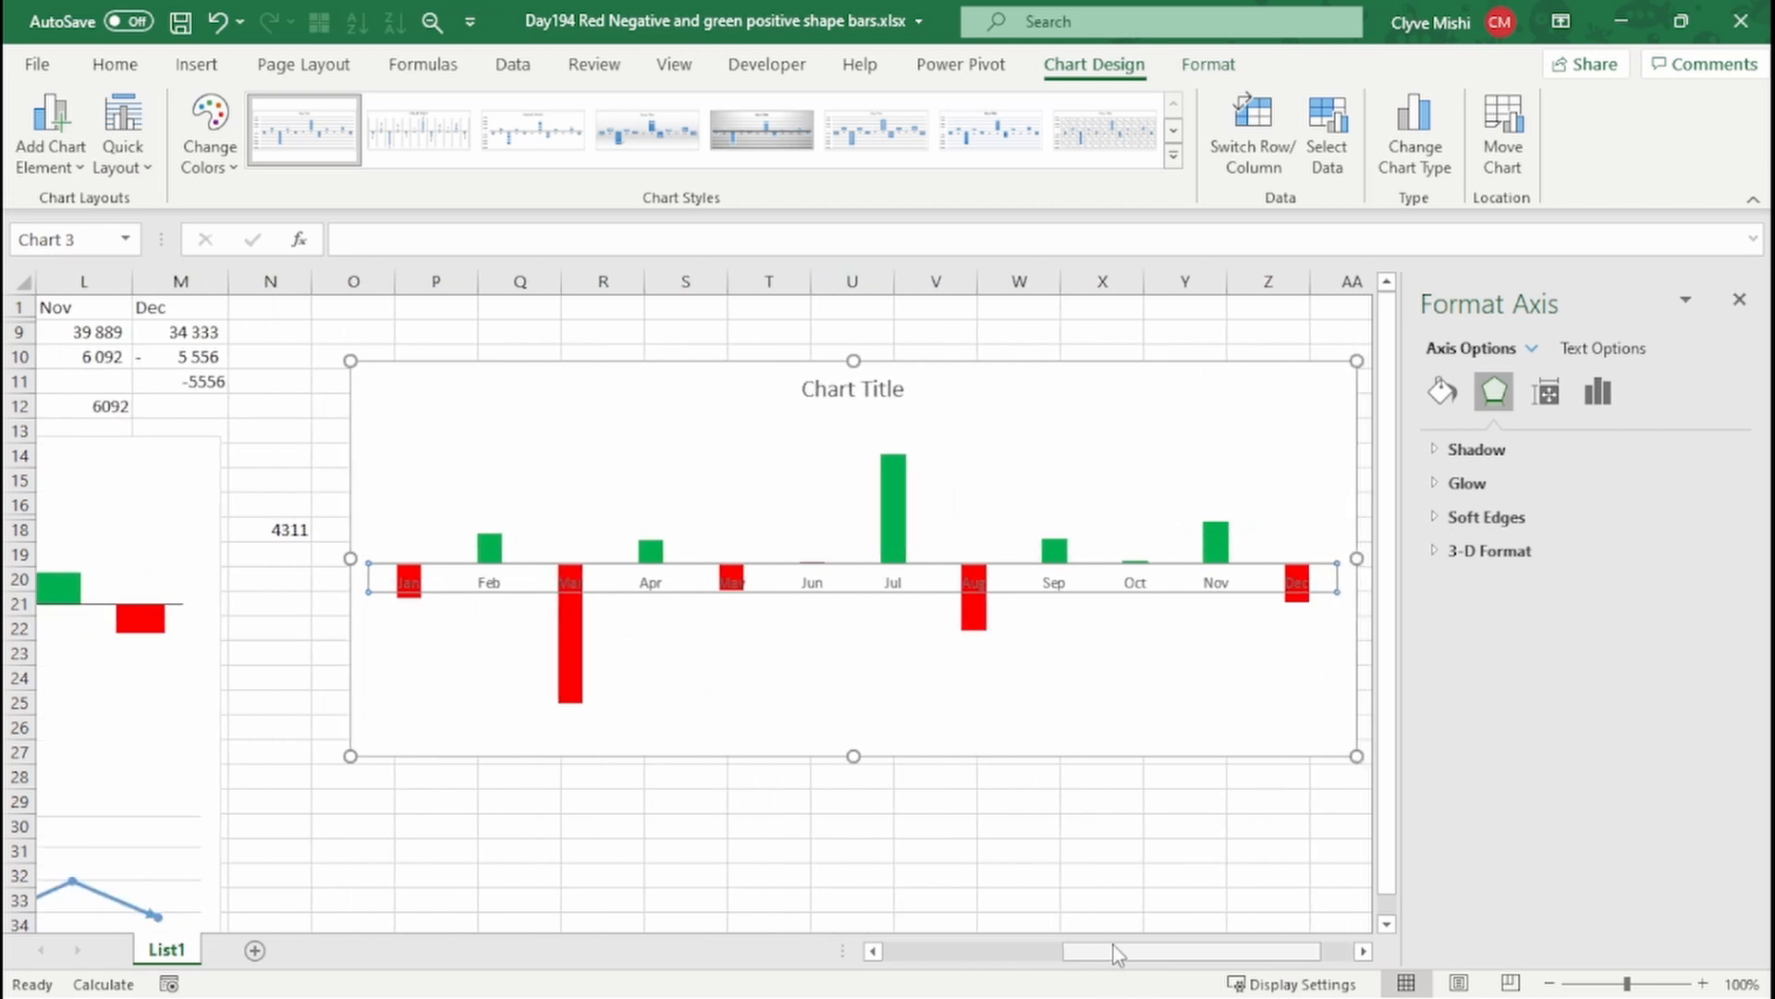
{"action": "left_click", "coordinate": [281, 475]}
{"action": "double_click", "coordinate": [282, 528]}
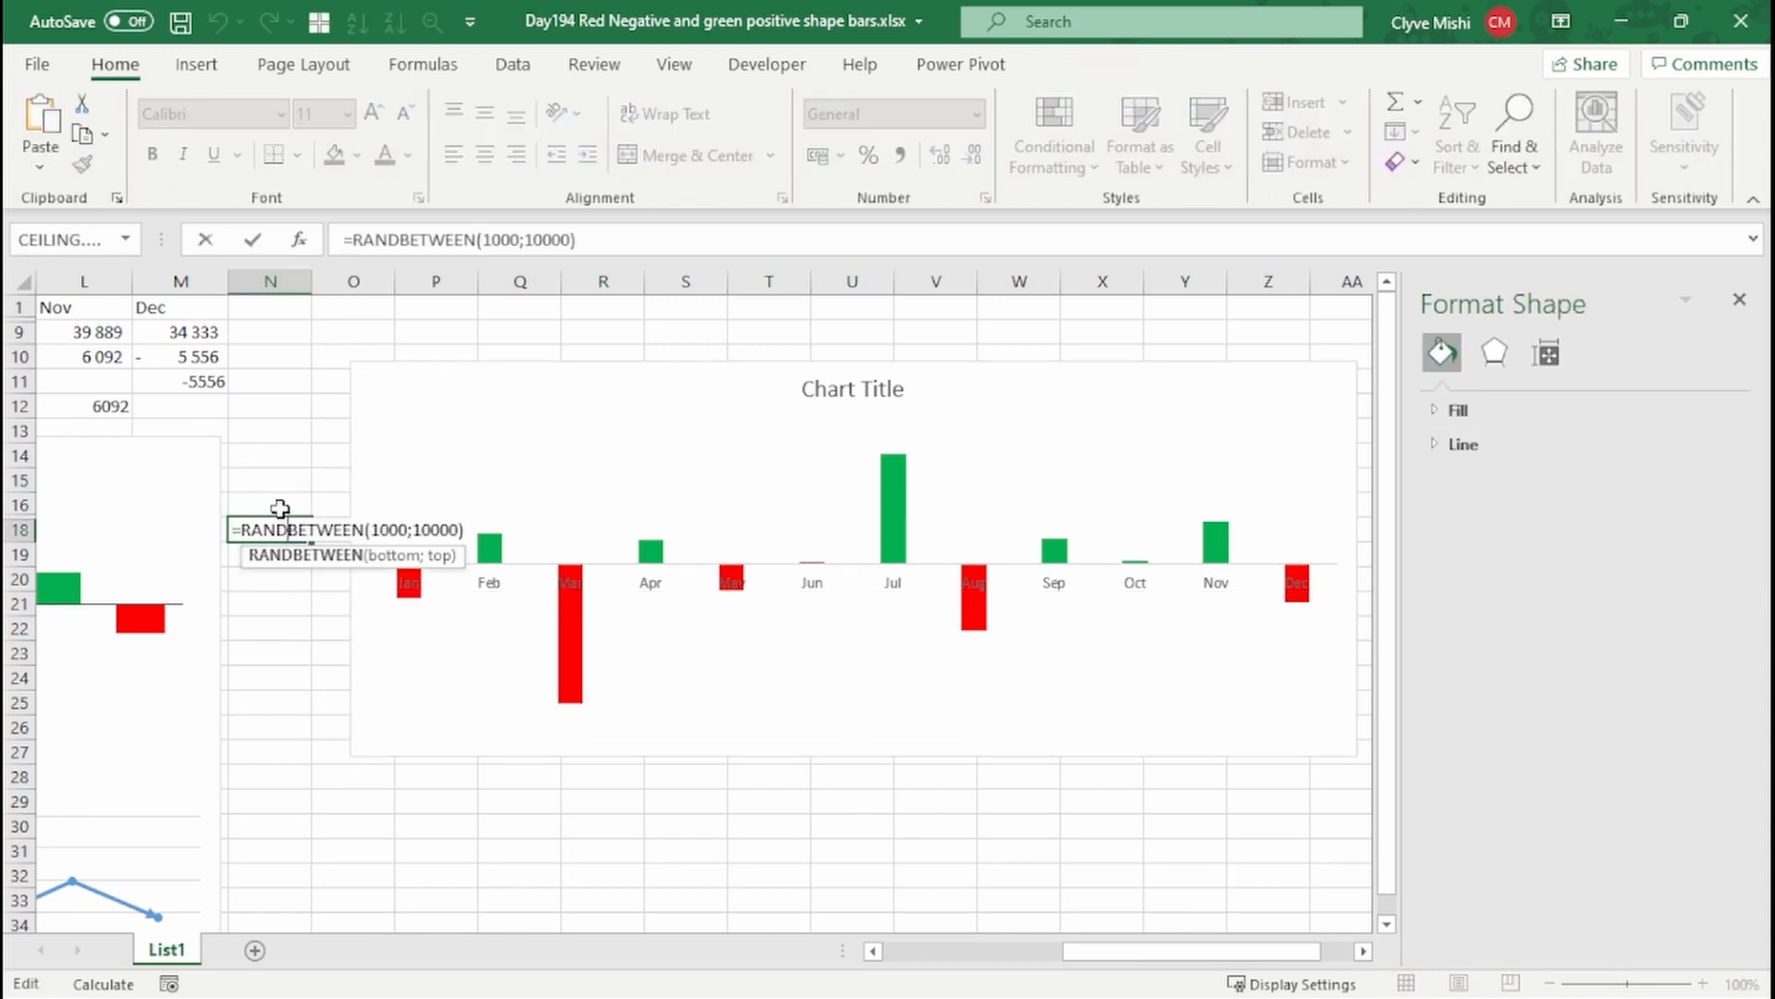
{"action": "key", "text": "Return"}
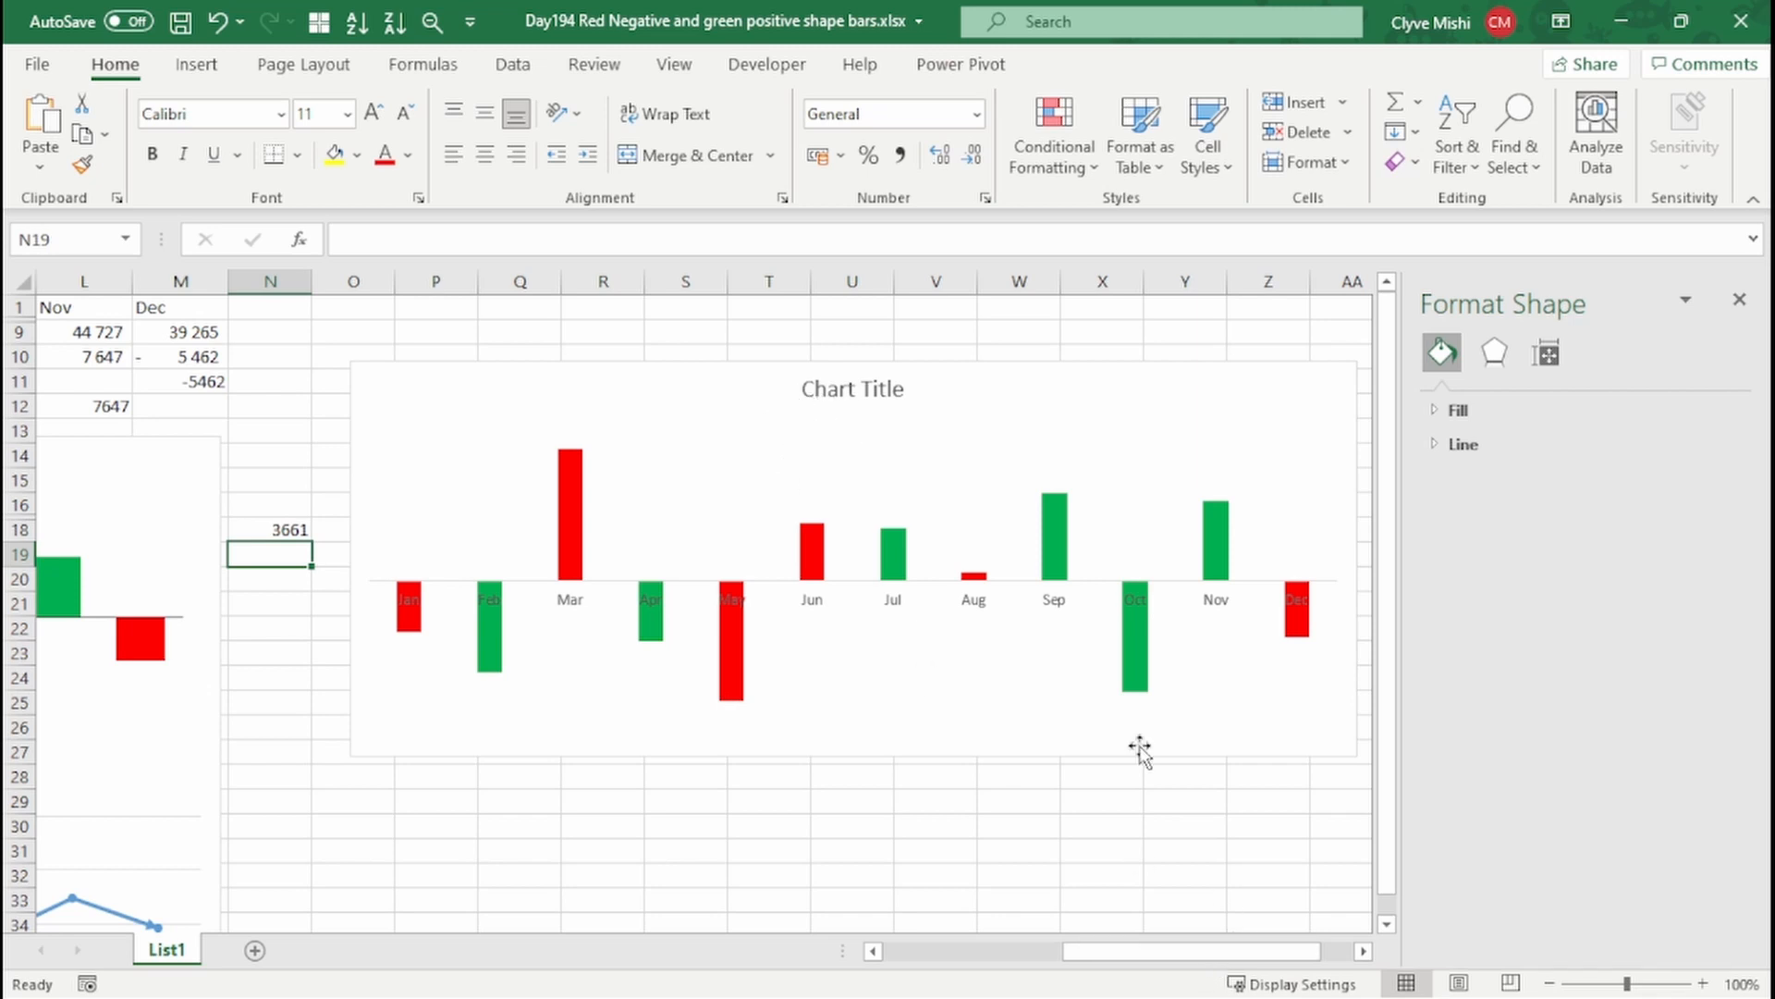
{"action": "left_click", "coordinate": [737, 369]}
Highlight the helper rows 11 and 12 beneath the Movement row to examine the separated negative and positive values
{"action": "left_click_drag", "start_coordinate": [1193, 951], "coordinate": [1017, 952]}
{"action": "left_click_drag", "start_coordinate": [162, 378], "coordinate": [1239, 407]}
{"action": "left_click_drag", "start_coordinate": [218, 388], "coordinate": [1256, 383]}
{"action": "left_click_drag", "start_coordinate": [199, 407], "coordinate": [1184, 407]}
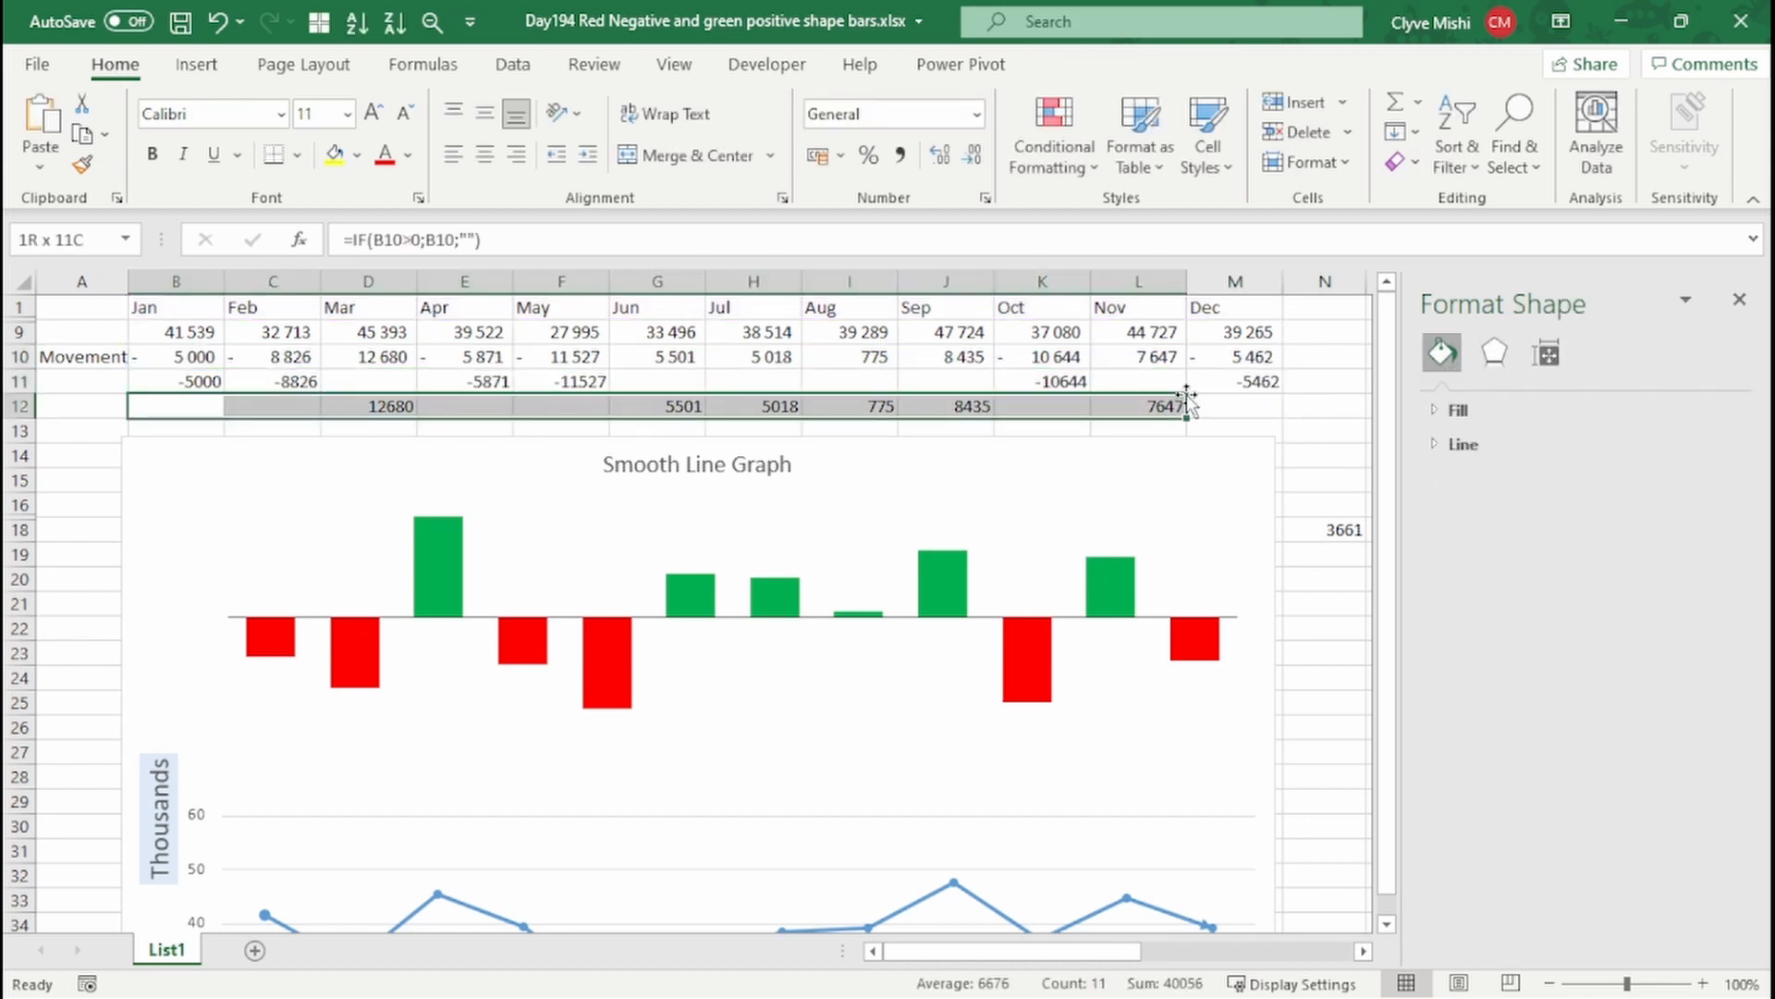
Inspect the IF formulas in helper rows 11 and 12, including cells B11, D11, B12, F12 and E12
{"action": "left_click", "coordinate": [179, 382]}
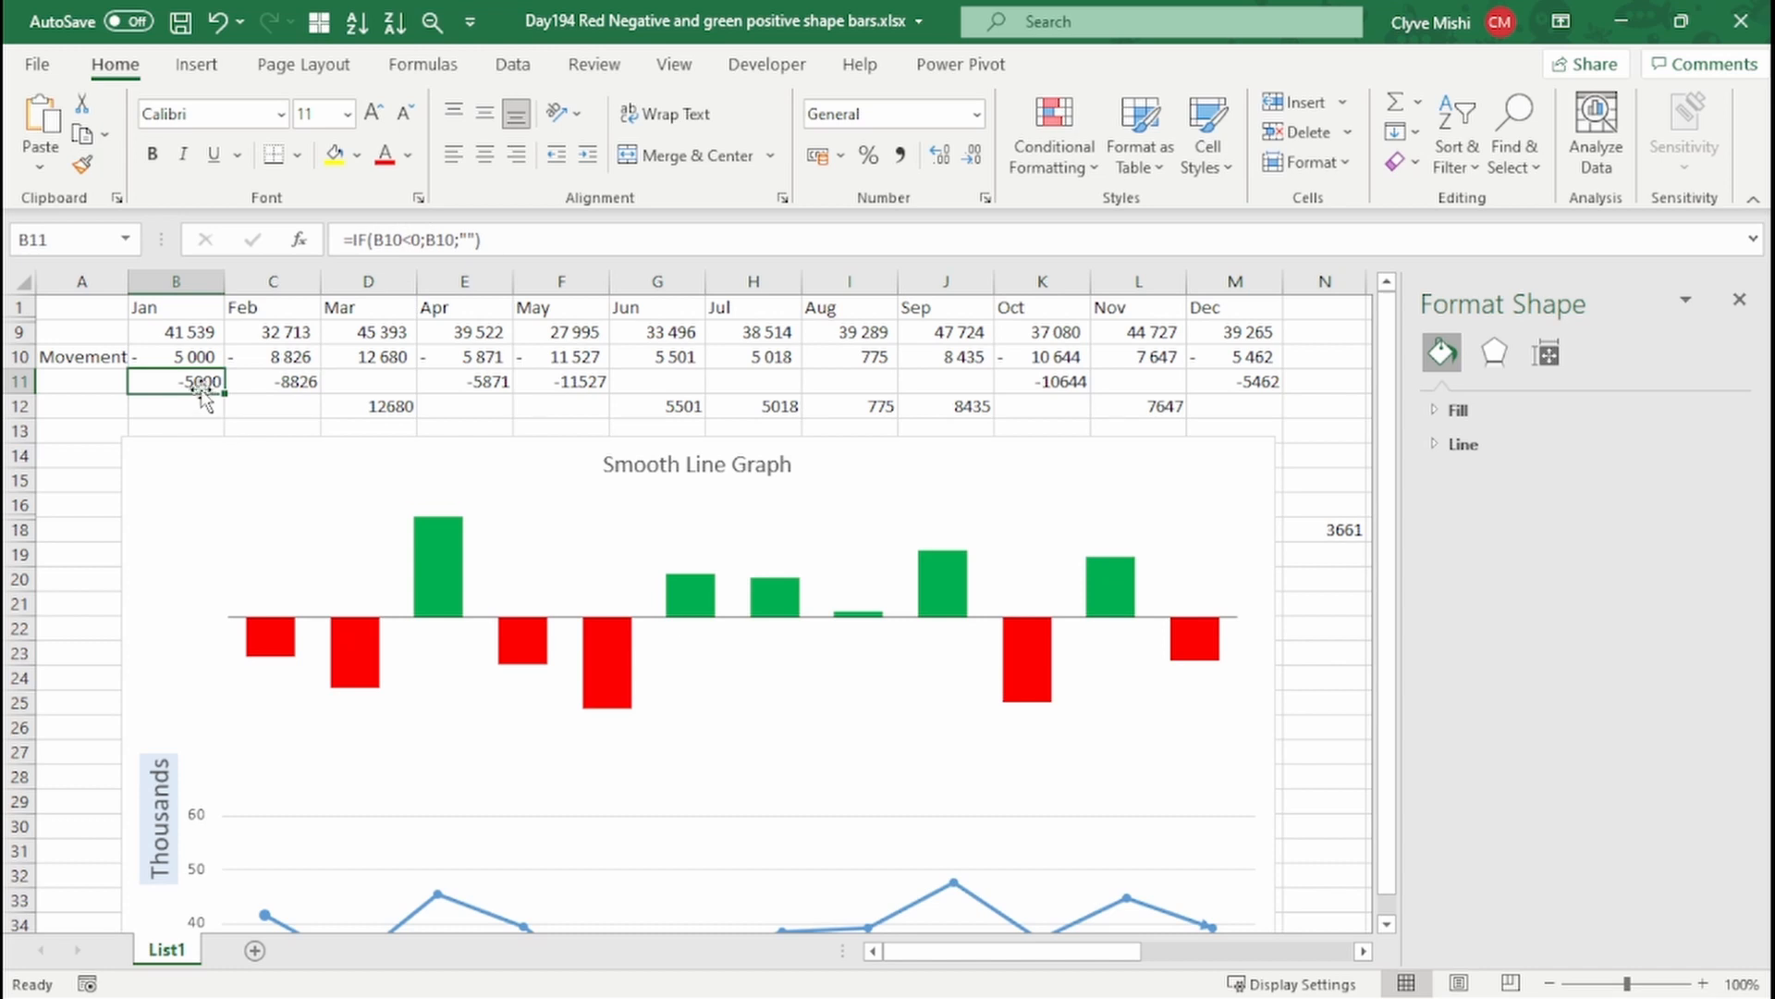
{"action": "left_click_drag", "start_coordinate": [202, 382], "coordinate": [293, 384]}
{"action": "left_click", "coordinate": [378, 384]}
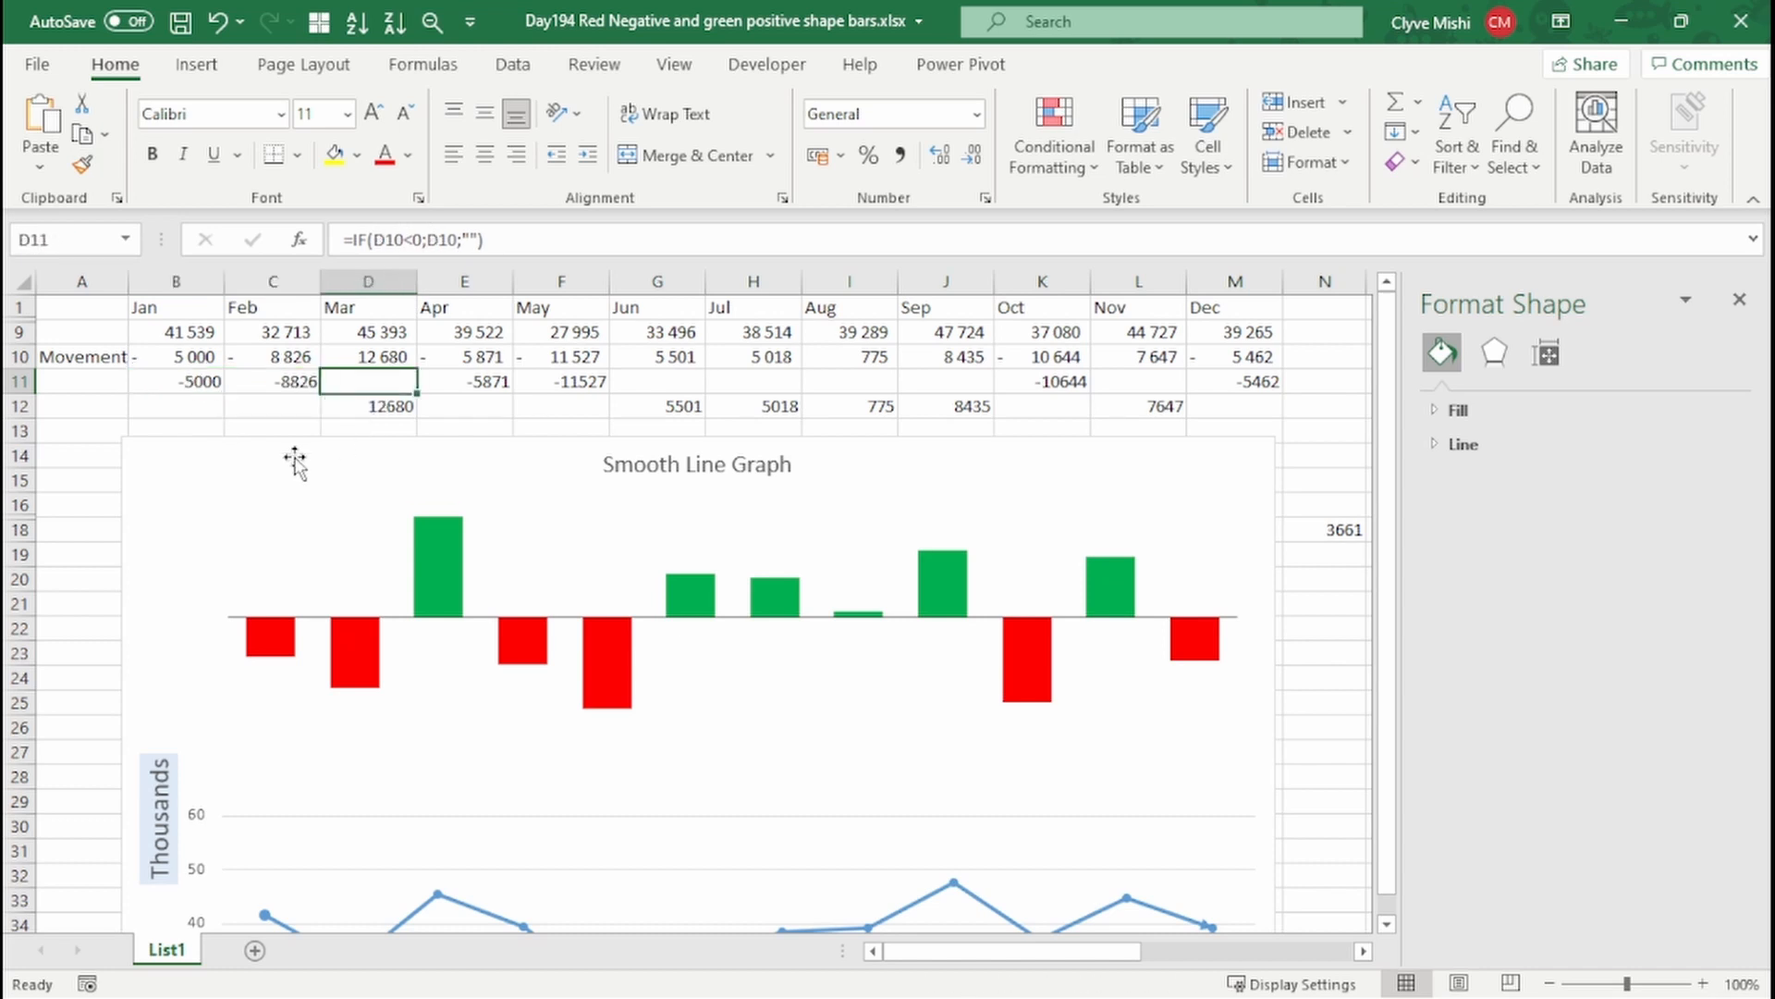
{"action": "left_click", "coordinate": [177, 410]}
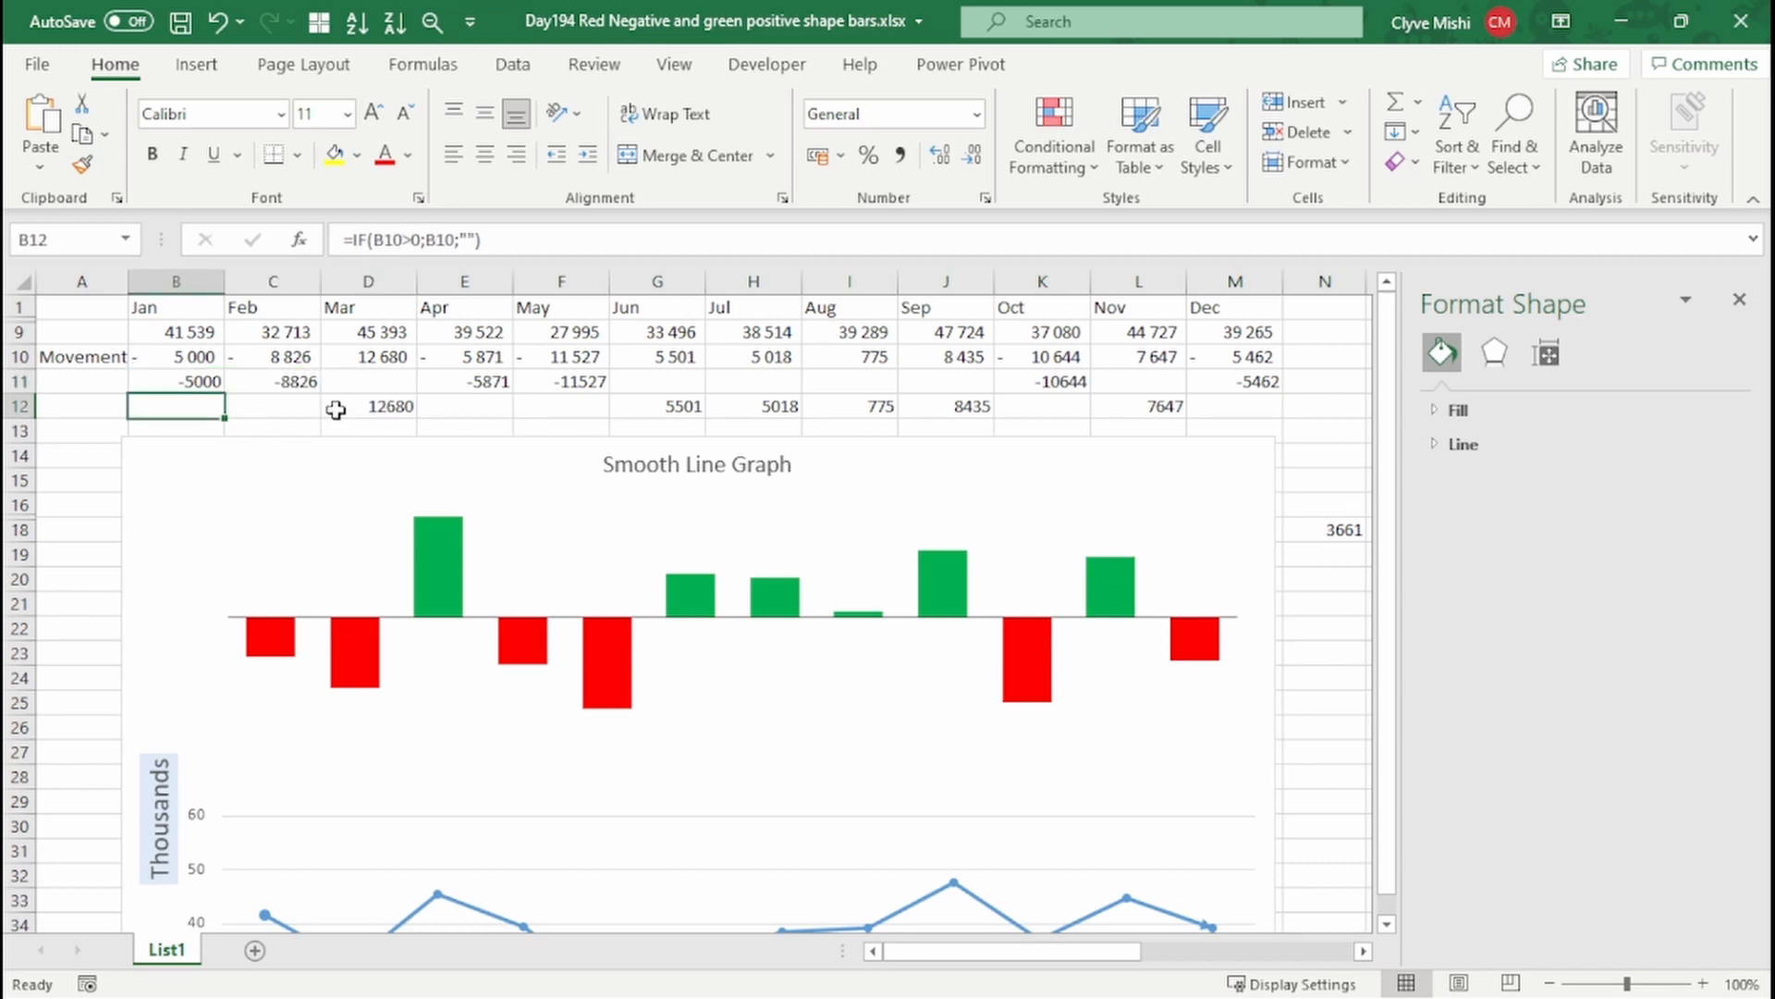
{"action": "left_click", "coordinate": [364, 407]}
{"action": "left_click", "coordinate": [593, 414]}
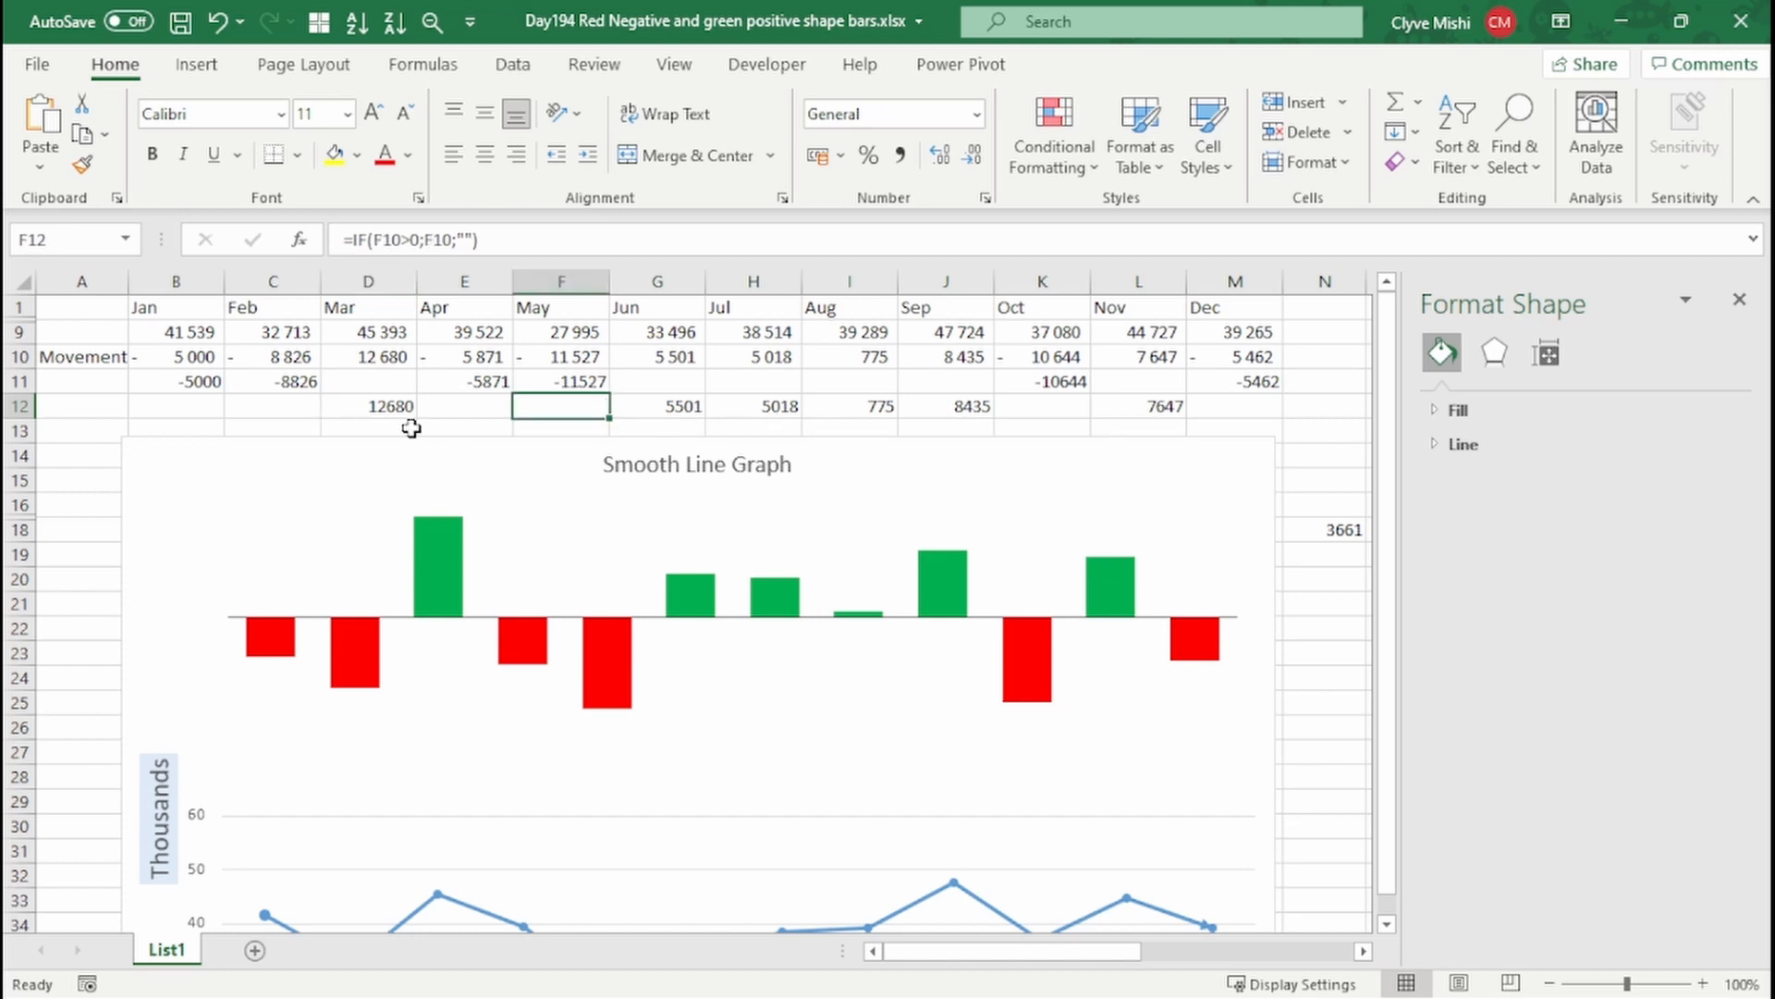
{"action": "left_click", "coordinate": [476, 404]}
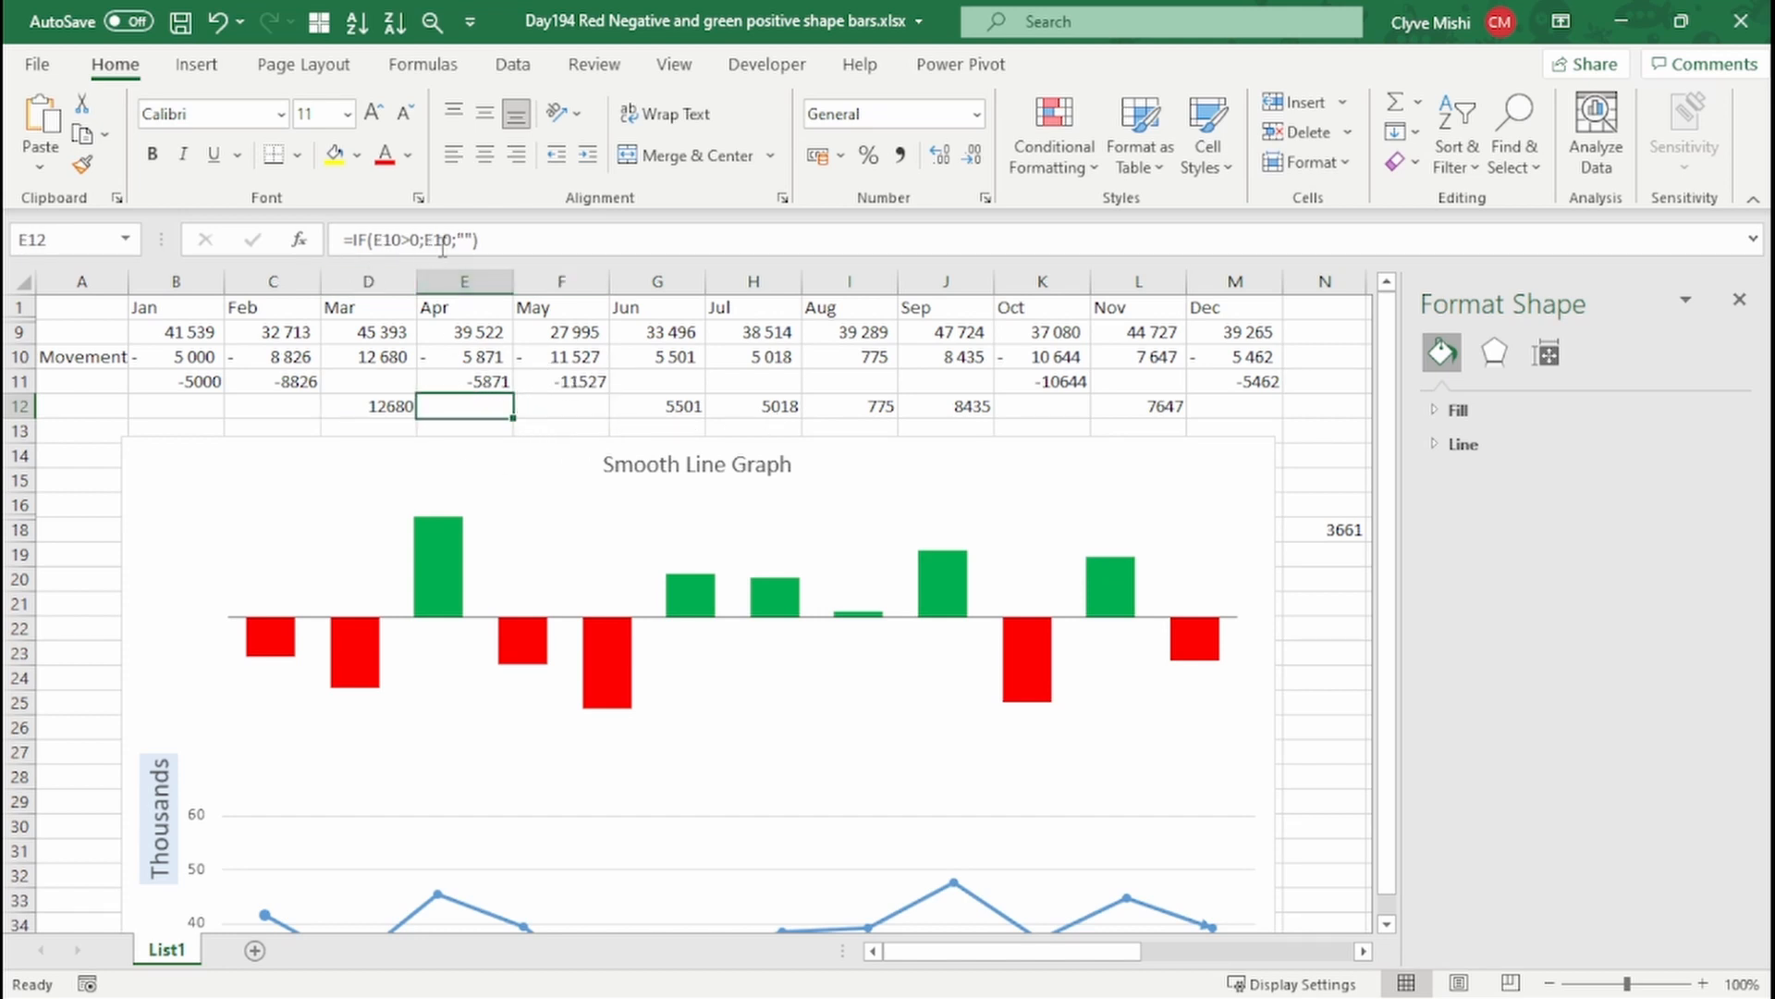
Recalculate the worksheet repeatedly to examine how rows 11 and 12 and the Smooth Line Graph bars respond
{"action": "double_click", "coordinate": [333, 381]}
{"action": "key", "text": "Return"}
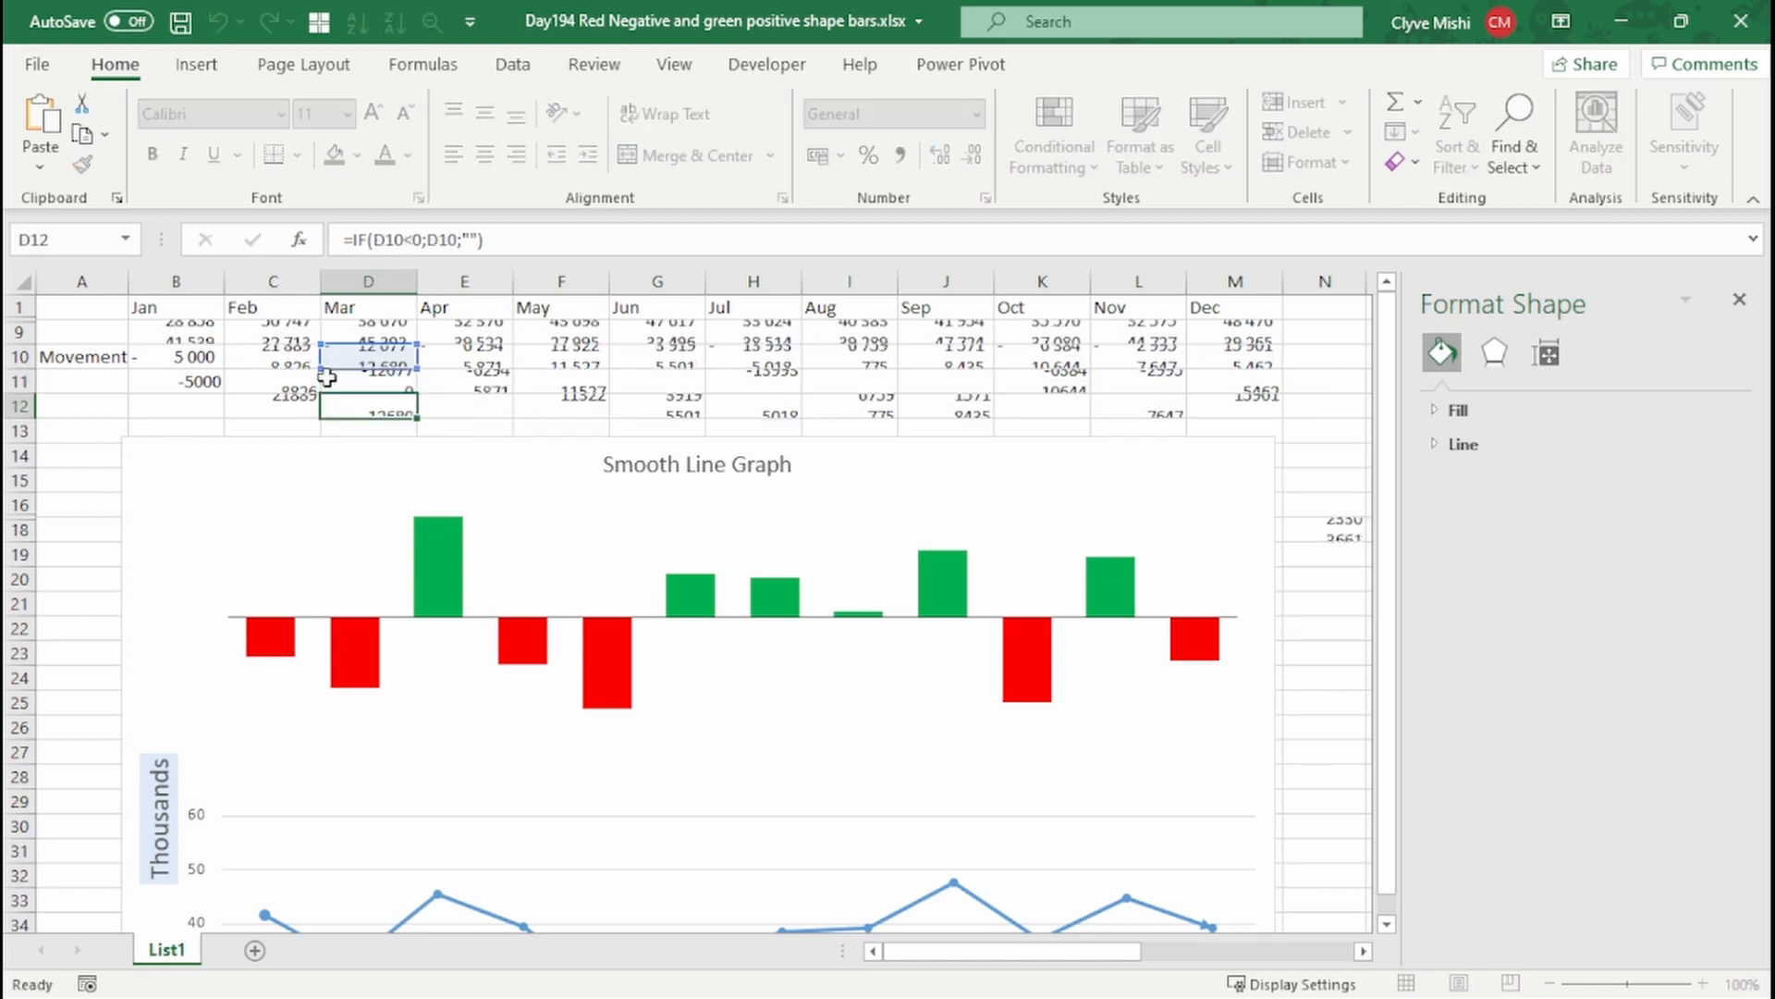
{"action": "left_click", "coordinate": [415, 381]}
{"action": "double_click", "coordinate": [471, 372]}
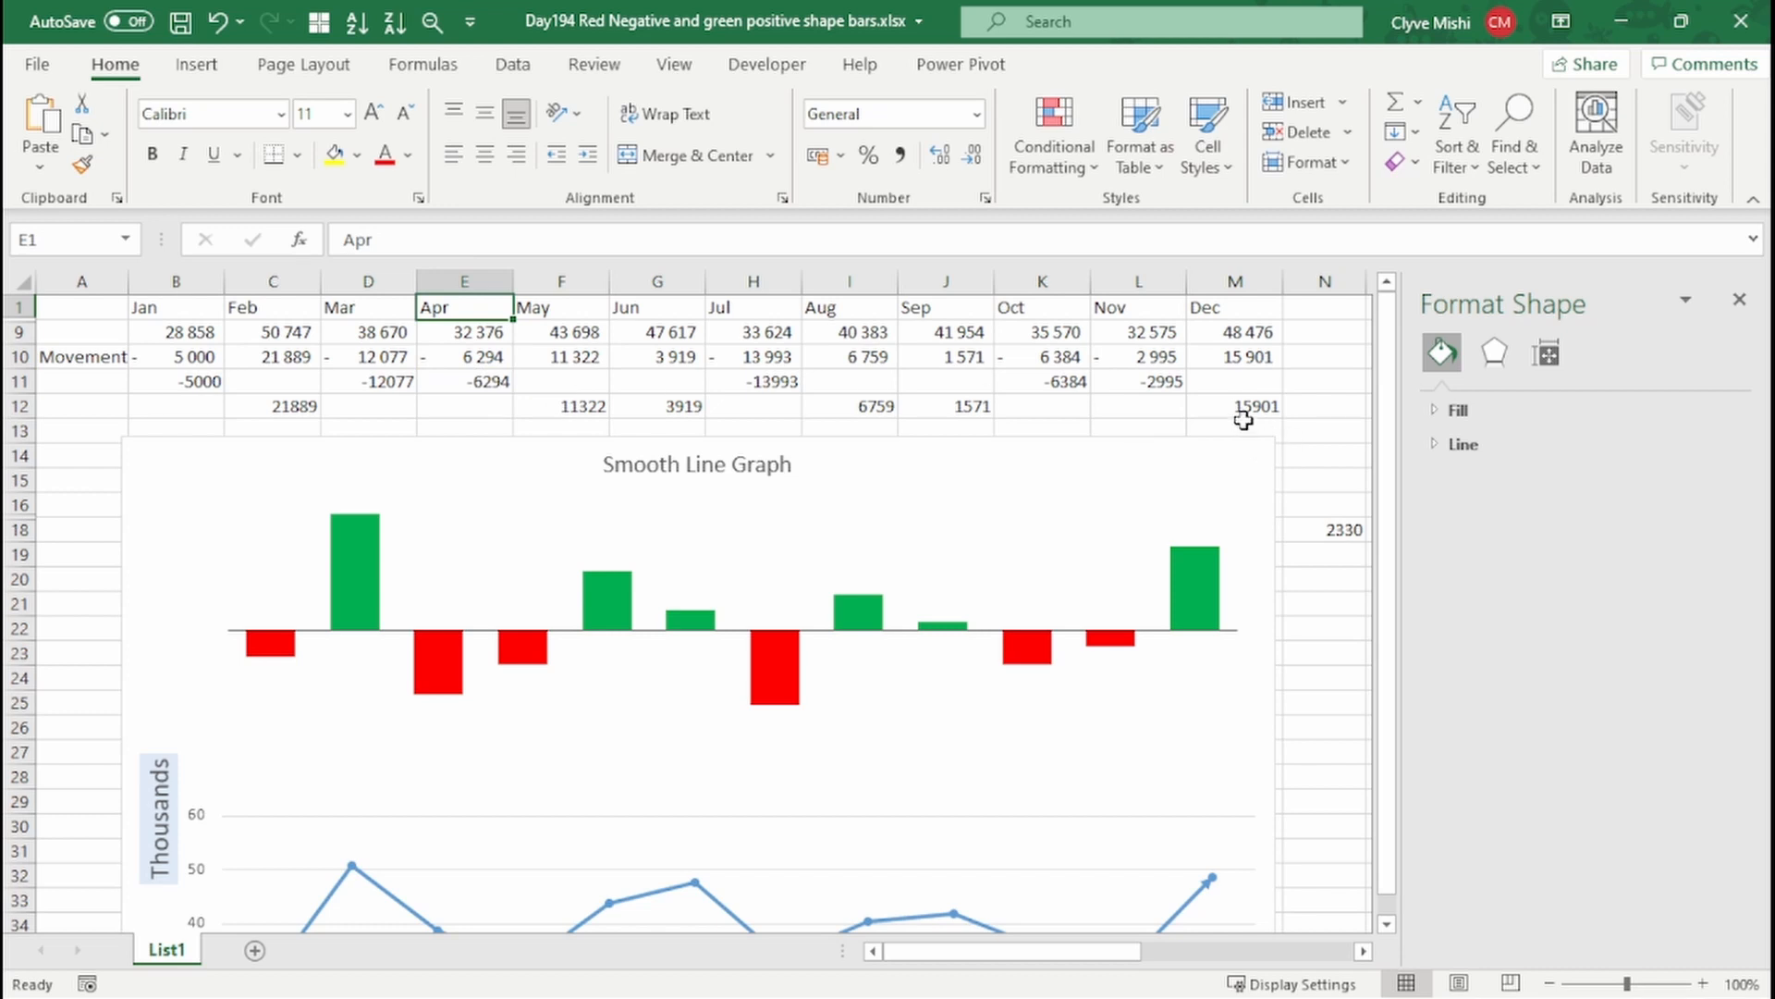
{"action": "double_click", "coordinate": [1311, 406]}
{"action": "key", "text": "Return"}
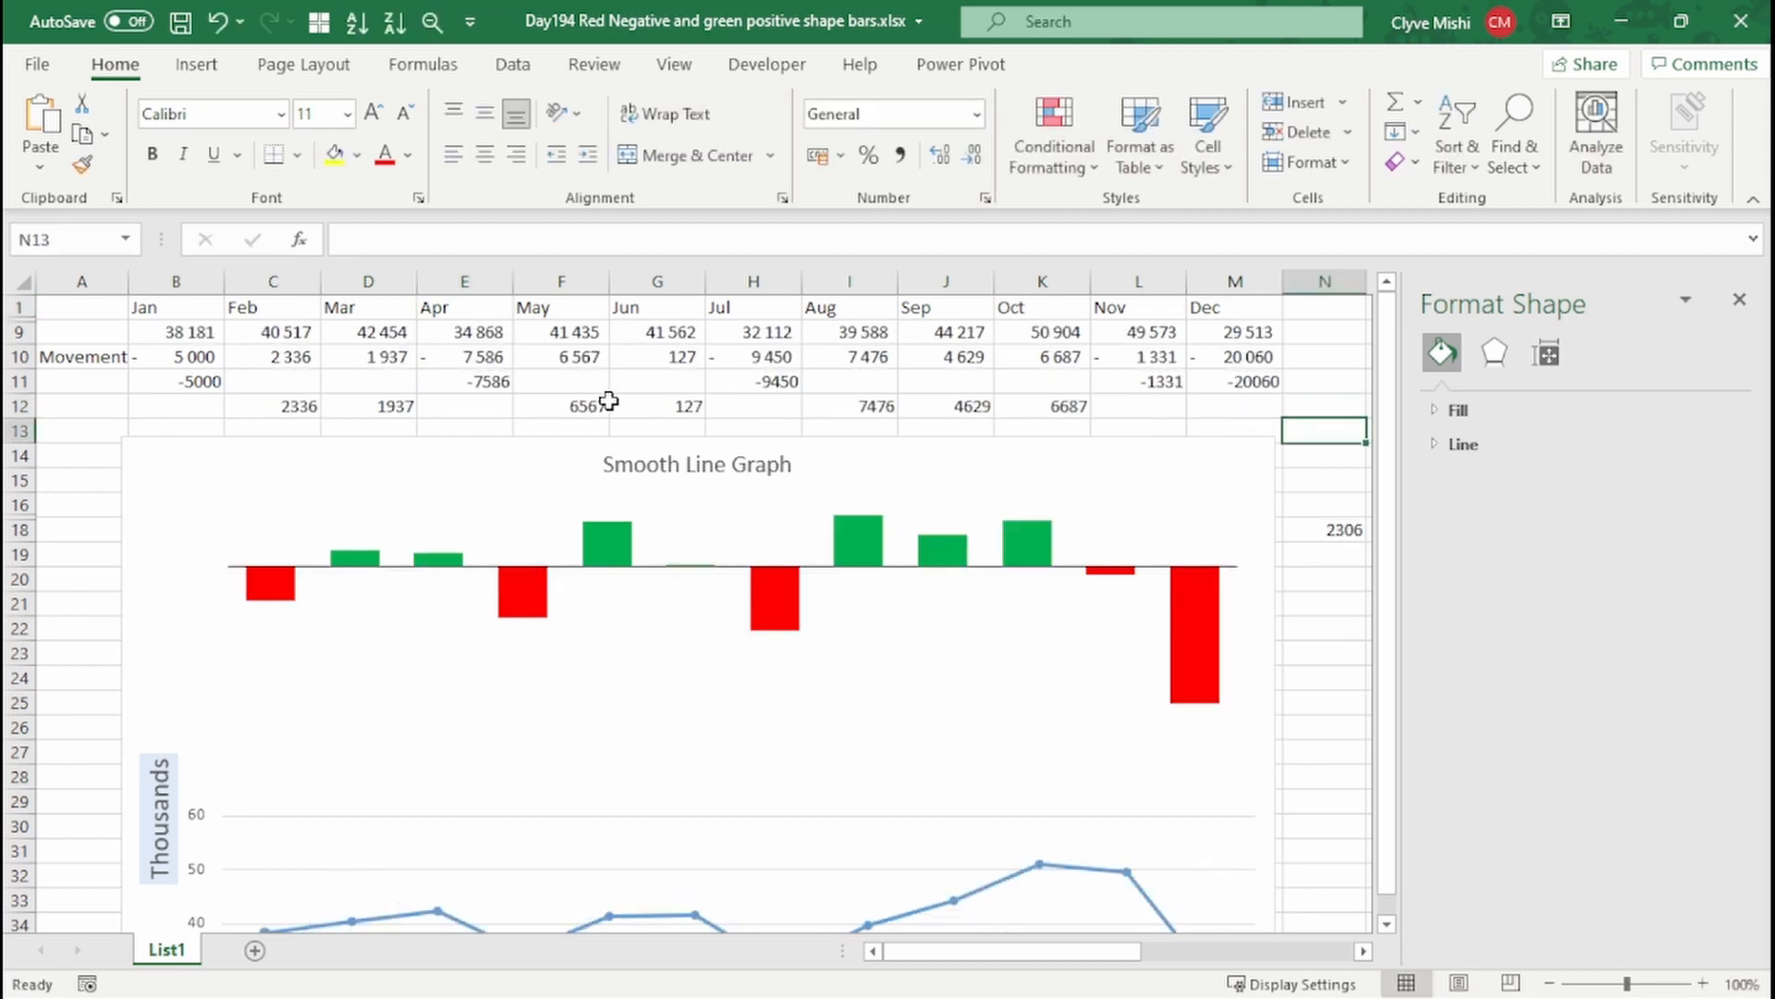
{"action": "double_click", "coordinate": [1300, 409]}
{"action": "key", "text": "Return"}
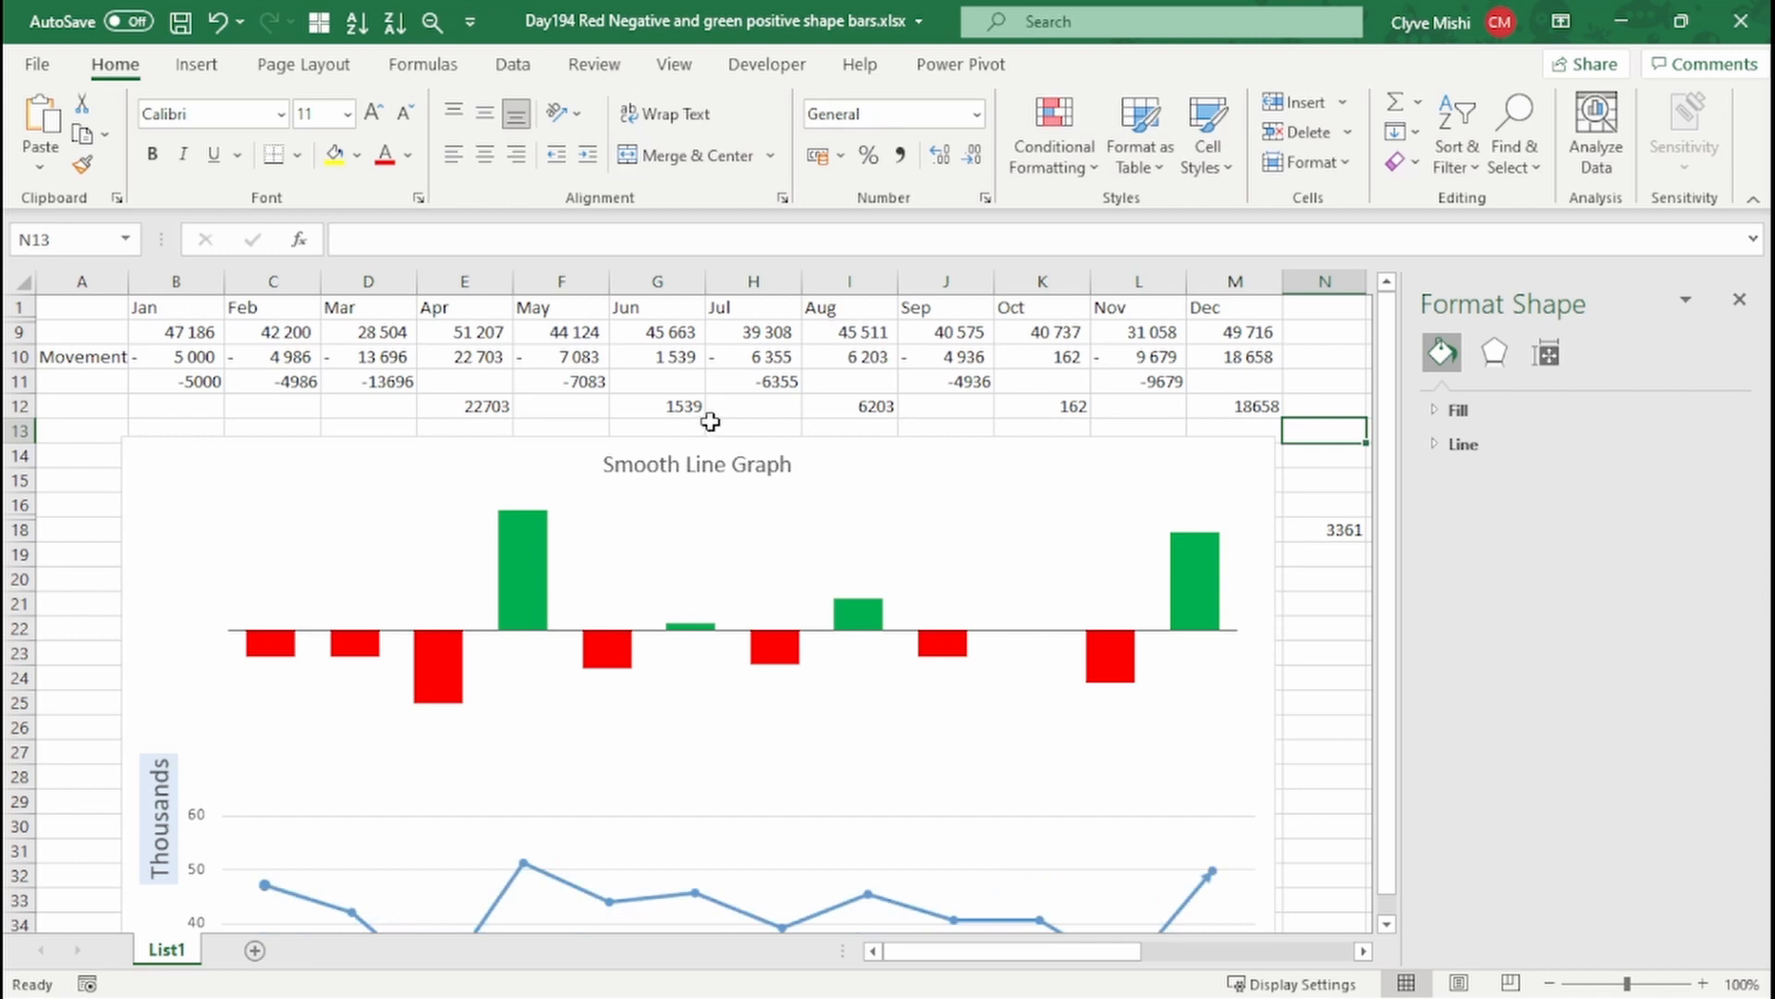
{"action": "double_click", "coordinate": [1314, 431]}
{"action": "key", "text": "Return"}
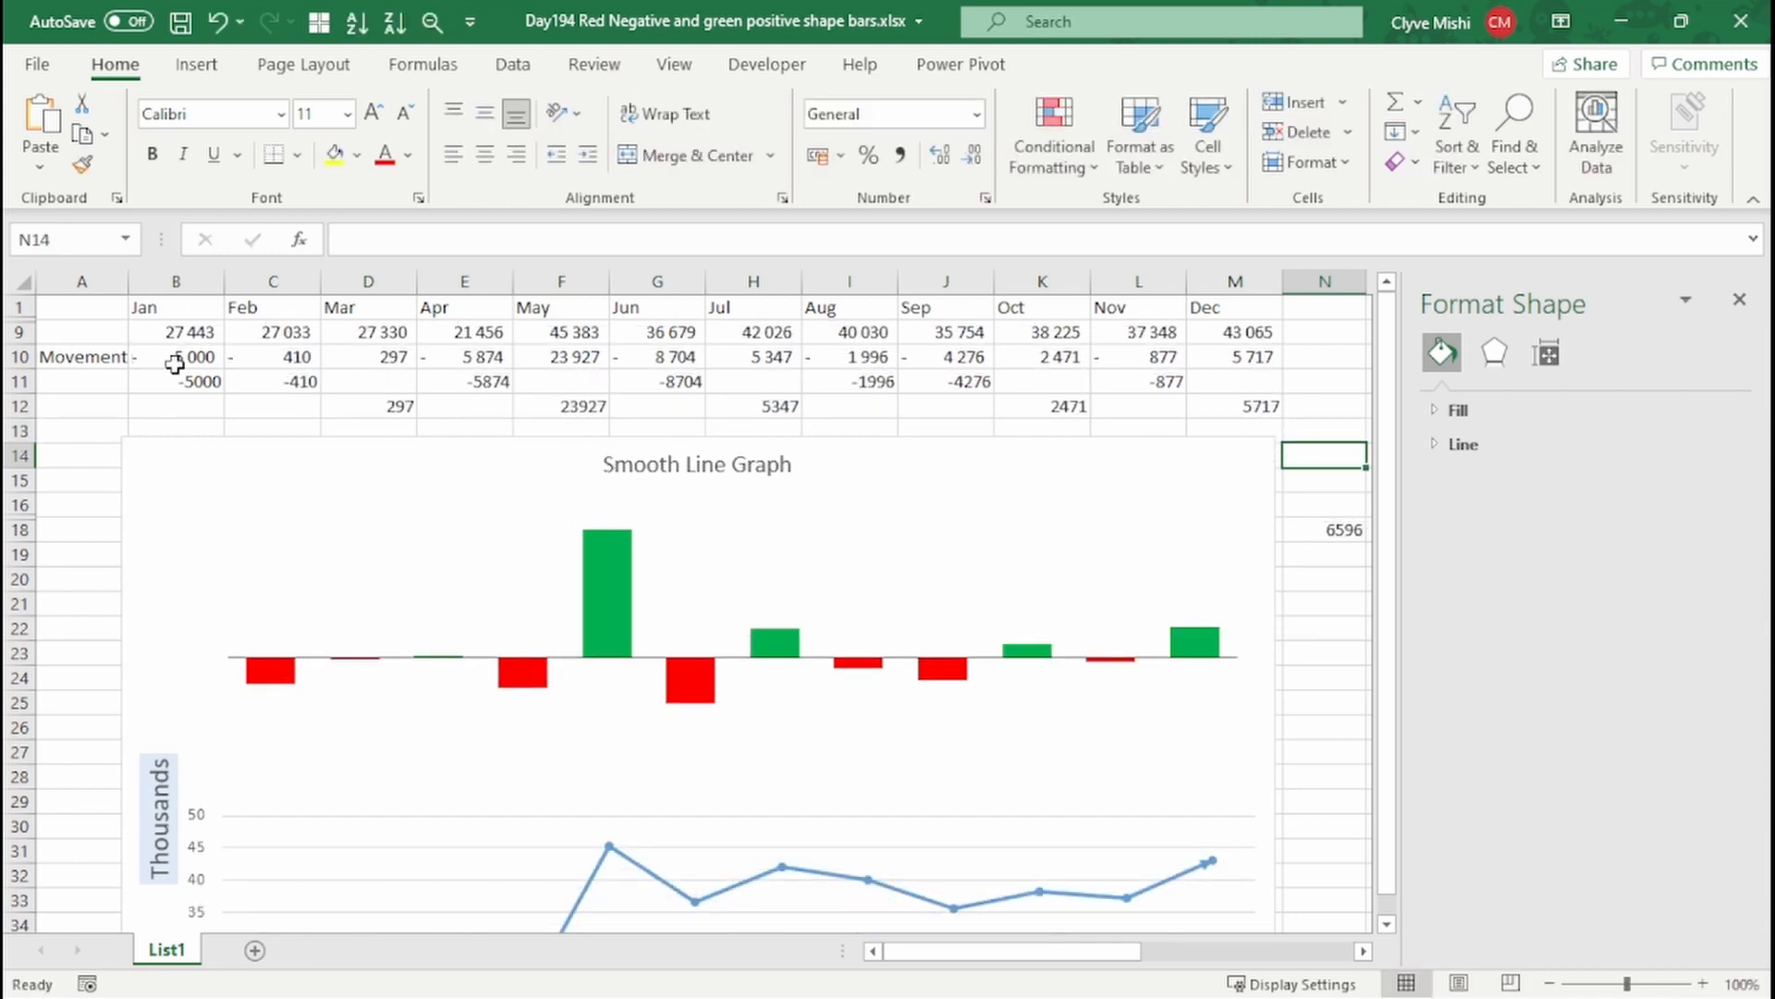
Insert a clustered column chart from helper rows B11:M12 with the months from B1:M1
{"action": "left_click_drag", "start_coordinate": [182, 379], "coordinate": [1202, 405]}
{"action": "left_click_drag", "start_coordinate": [207, 309], "coordinate": [1239, 308], "text": "ctrl"}
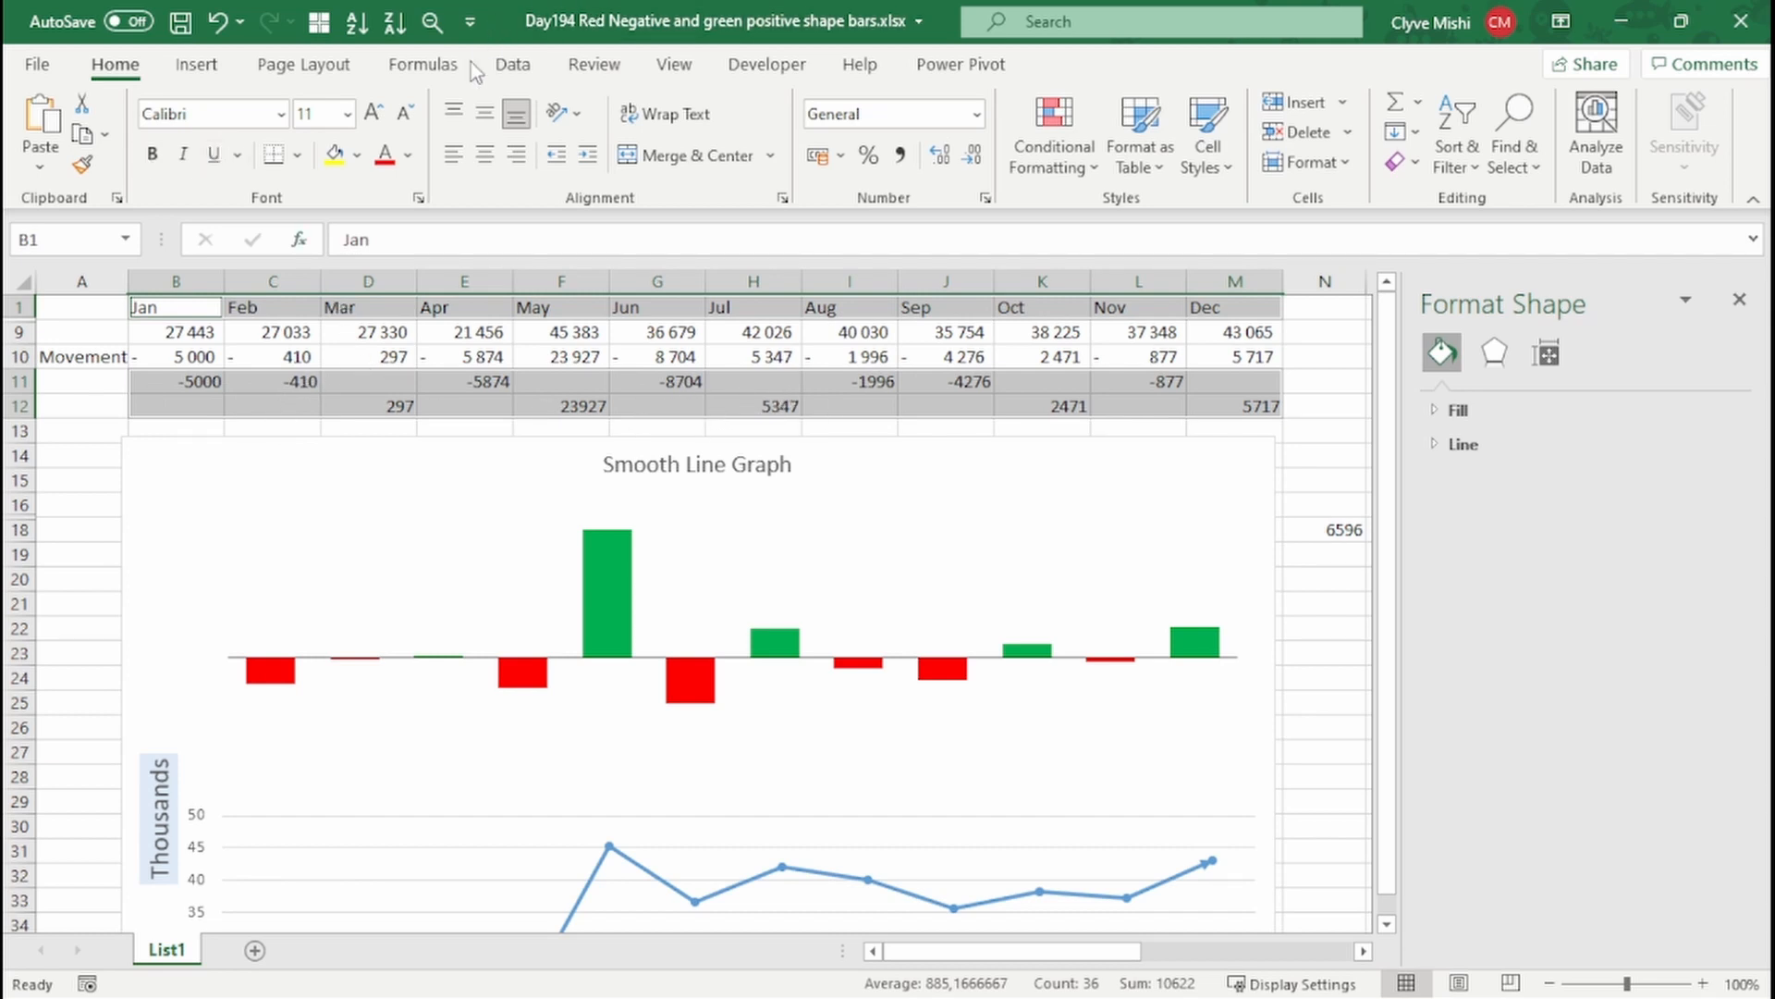
{"action": "left_click", "coordinate": [189, 65]}
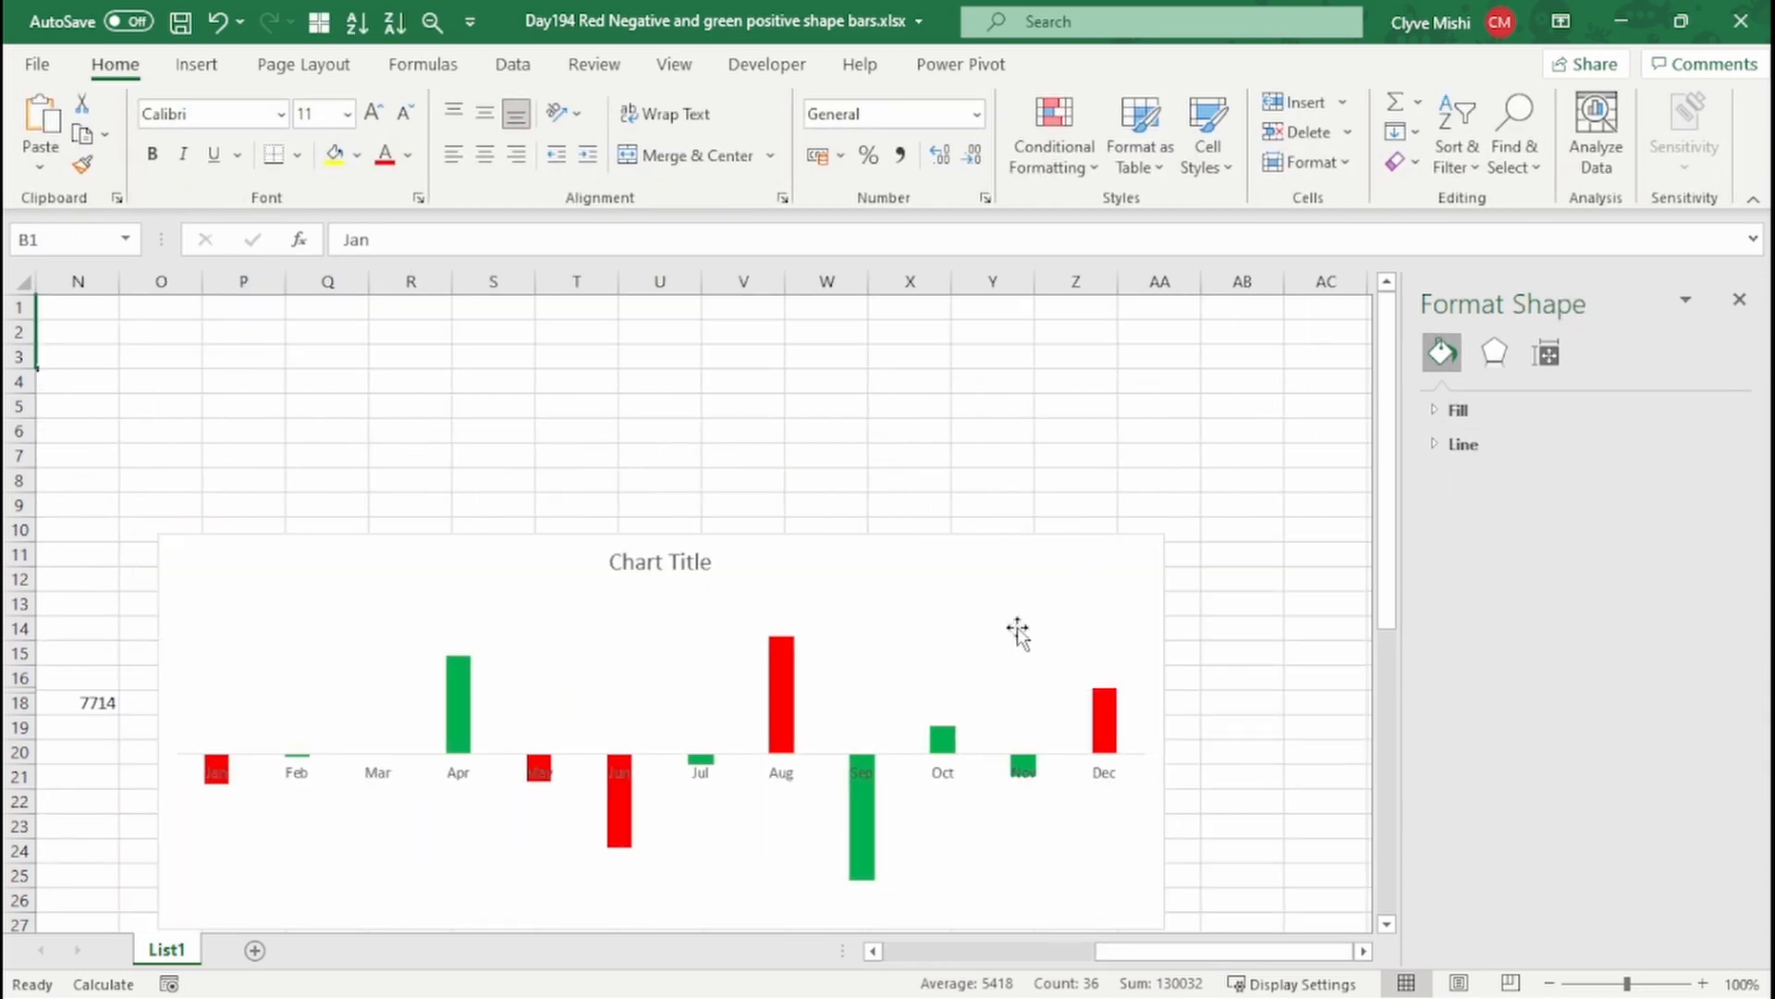
Delete the old individually coloured chart and paste the new two-series chart in its place at cell P2
{"action": "left_click", "coordinate": [773, 560]}
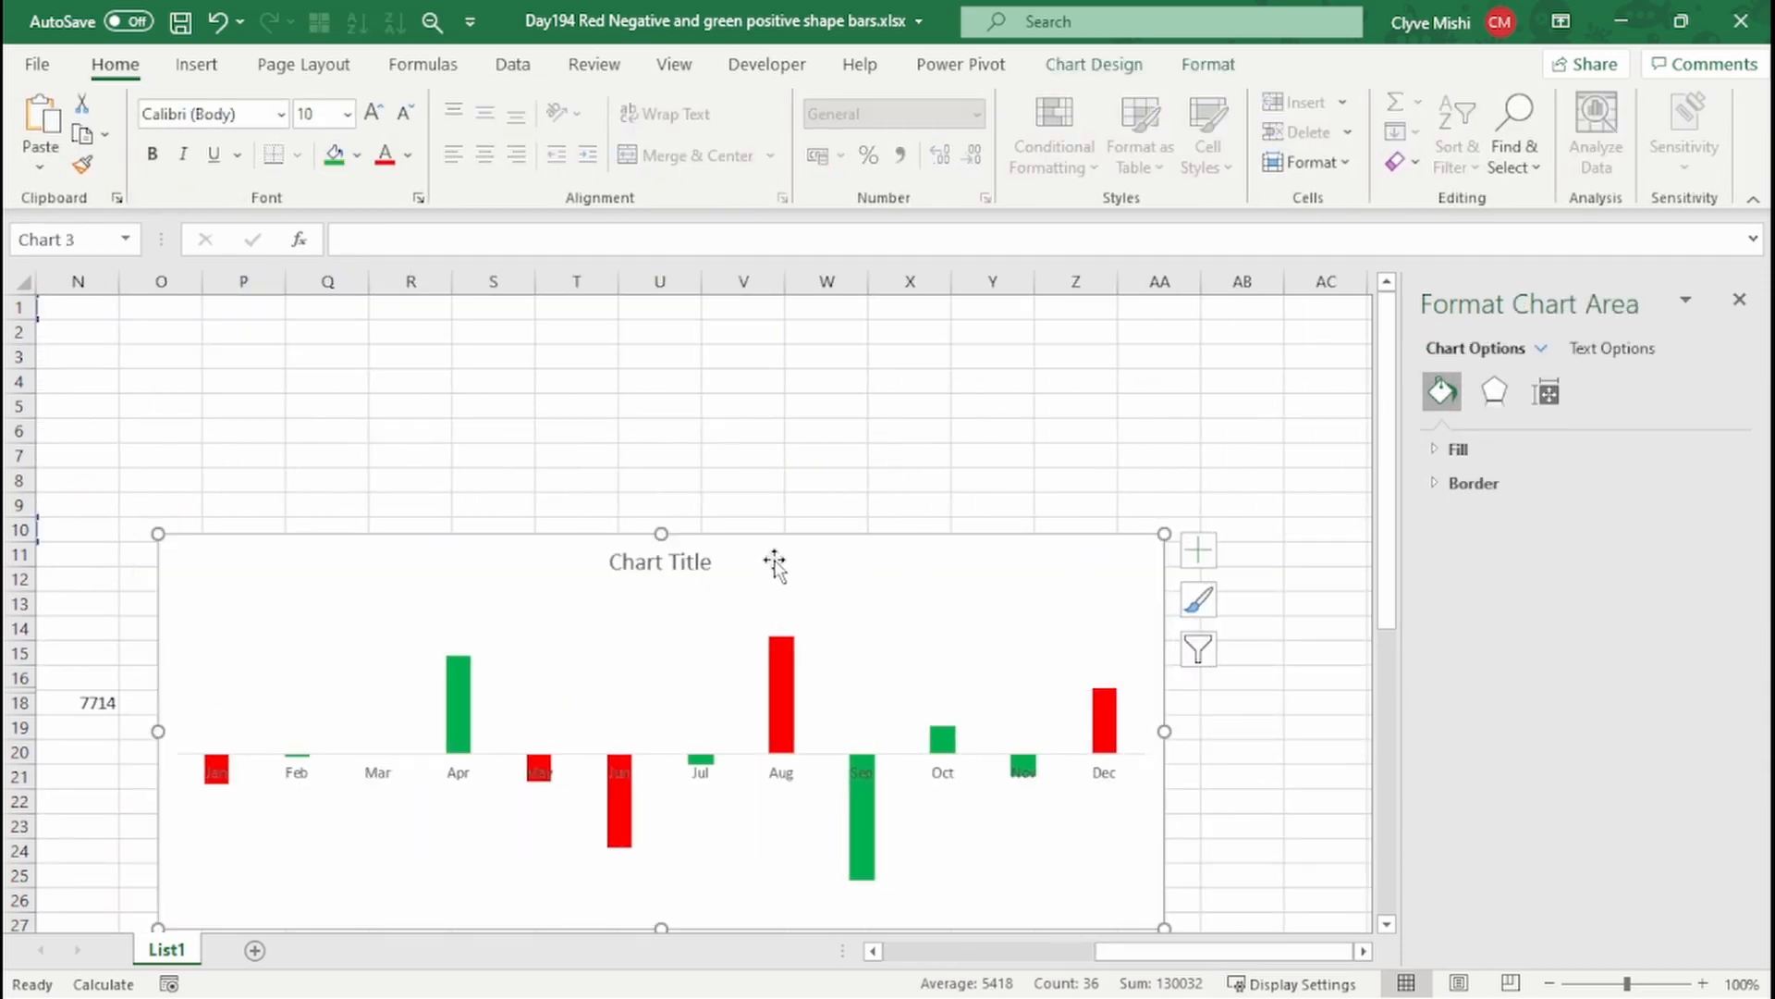
{"action": "key", "text": "Delete"}
{"action": "left_click", "coordinate": [326, 282]}
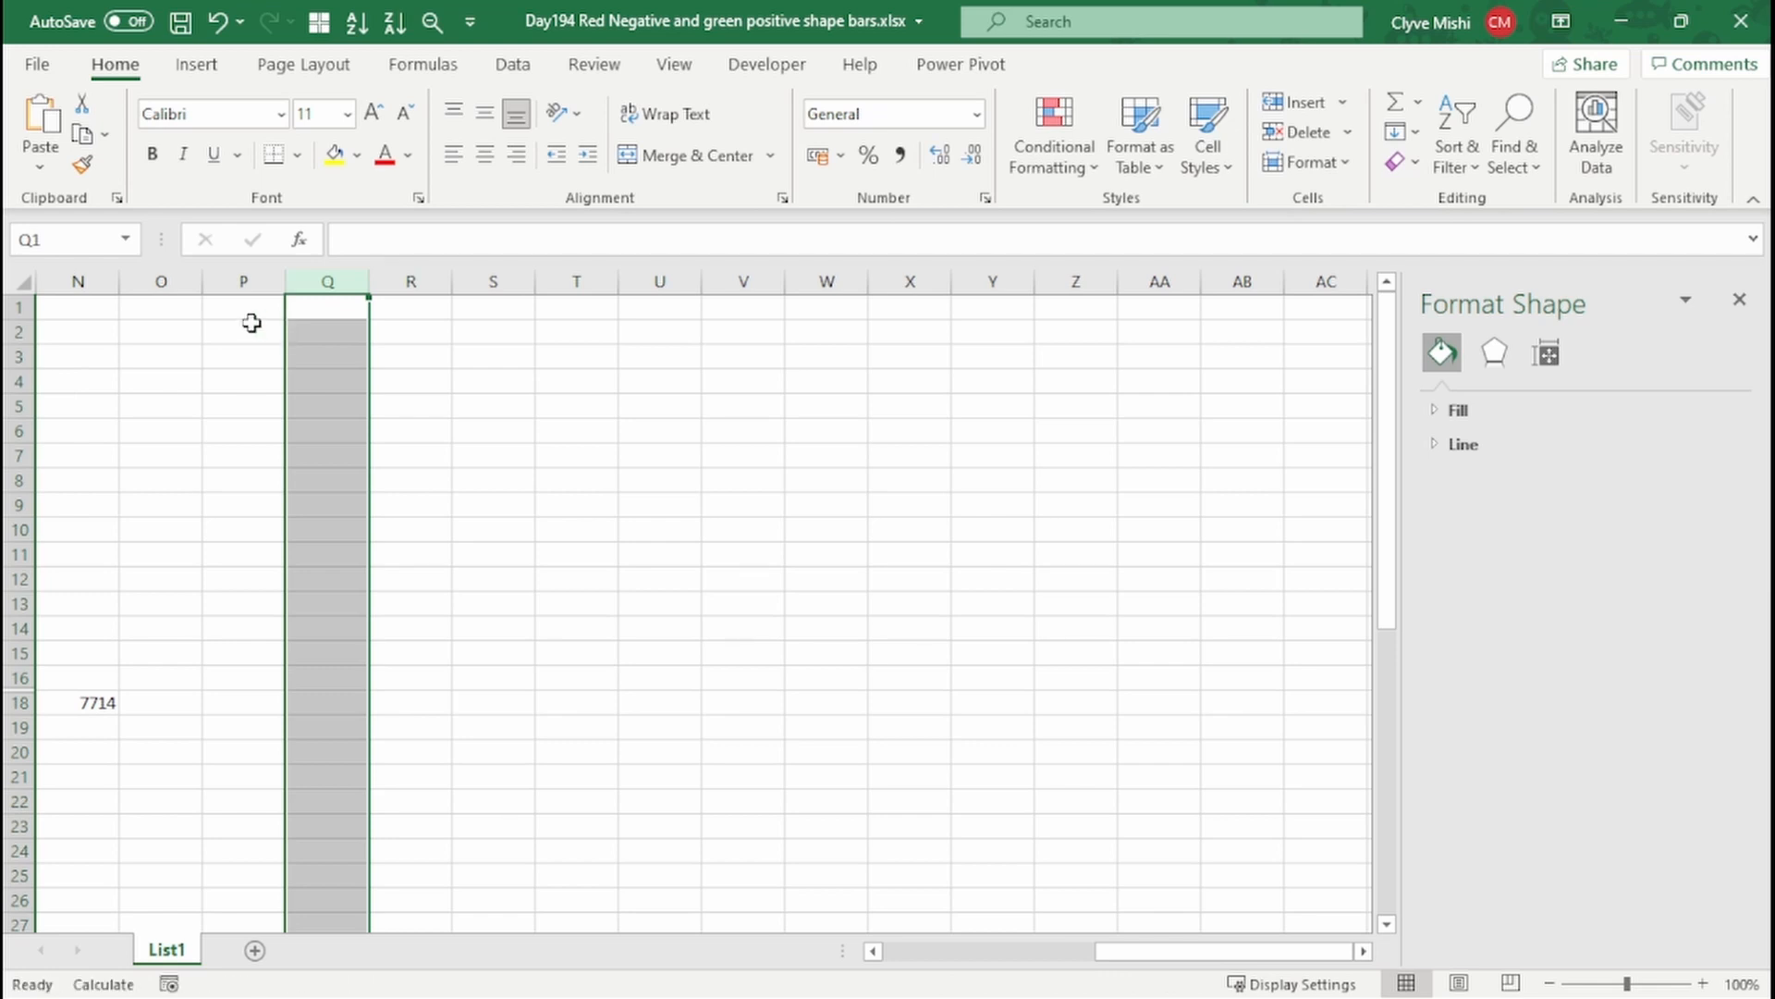
{"action": "left_click", "coordinate": [252, 322]}
{"action": "key", "text": "ctrl+v"}
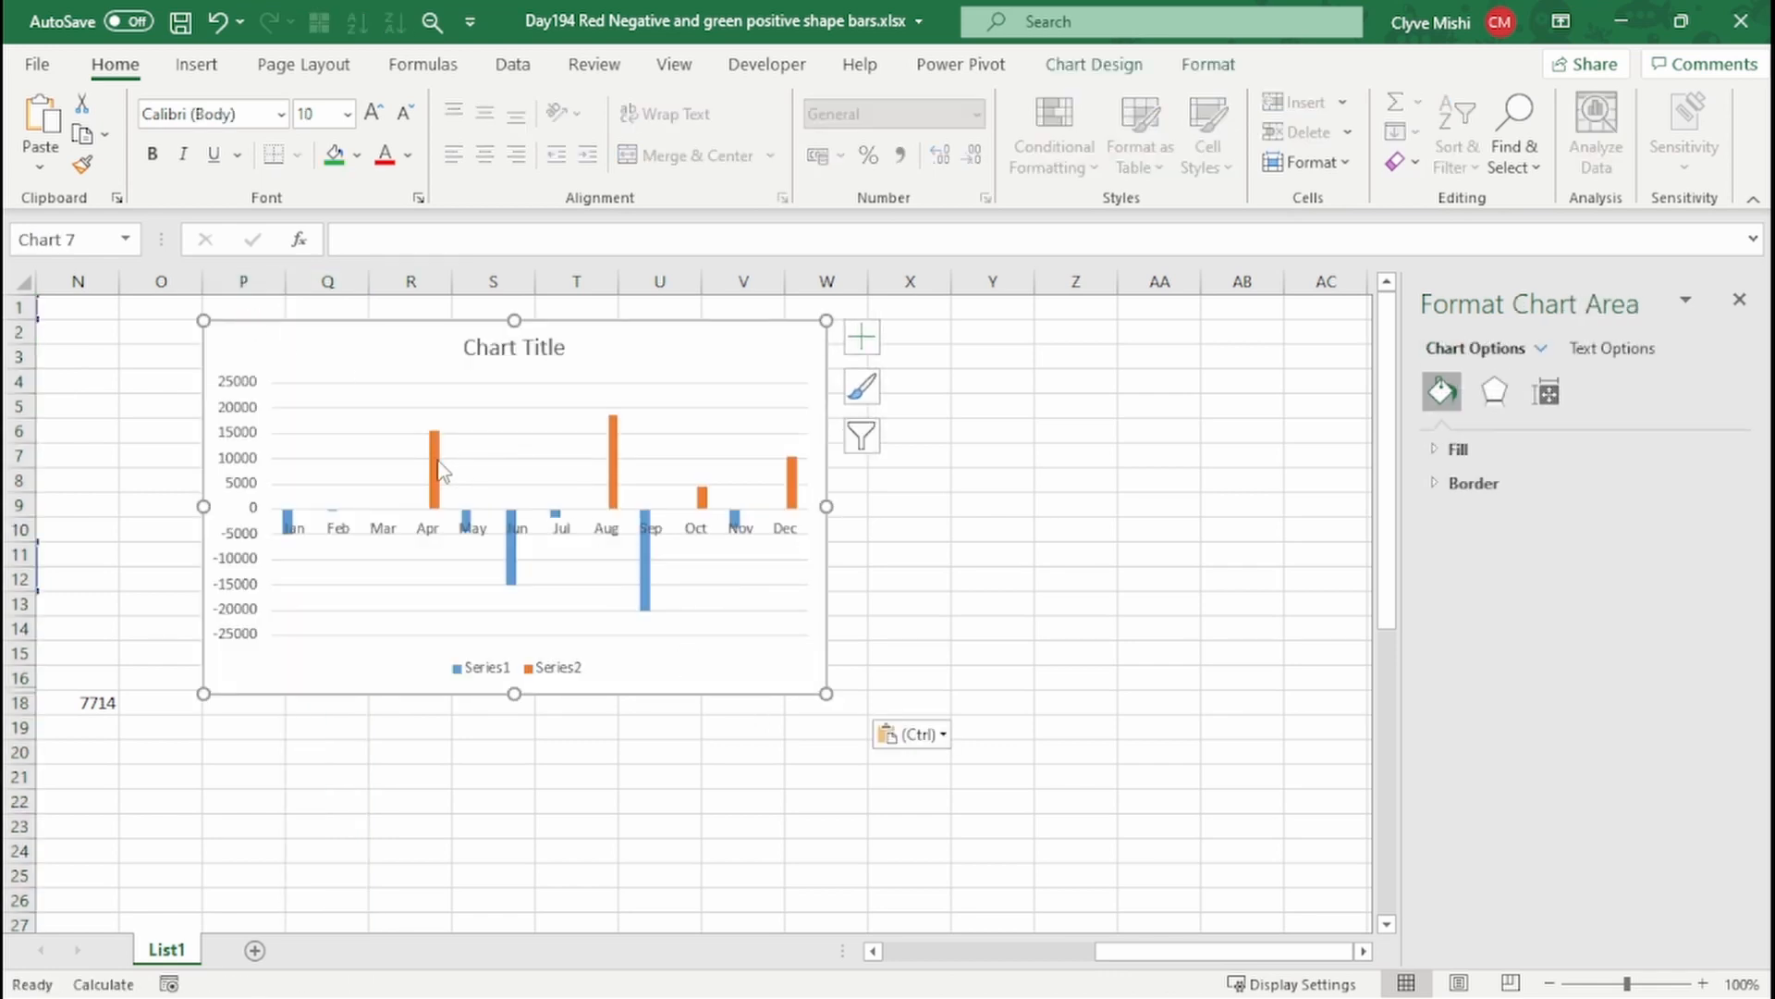
Fill the positive Series2 bars with standard green and the negative Series1 bars with standard red
{"action": "left_click", "coordinate": [436, 469]}
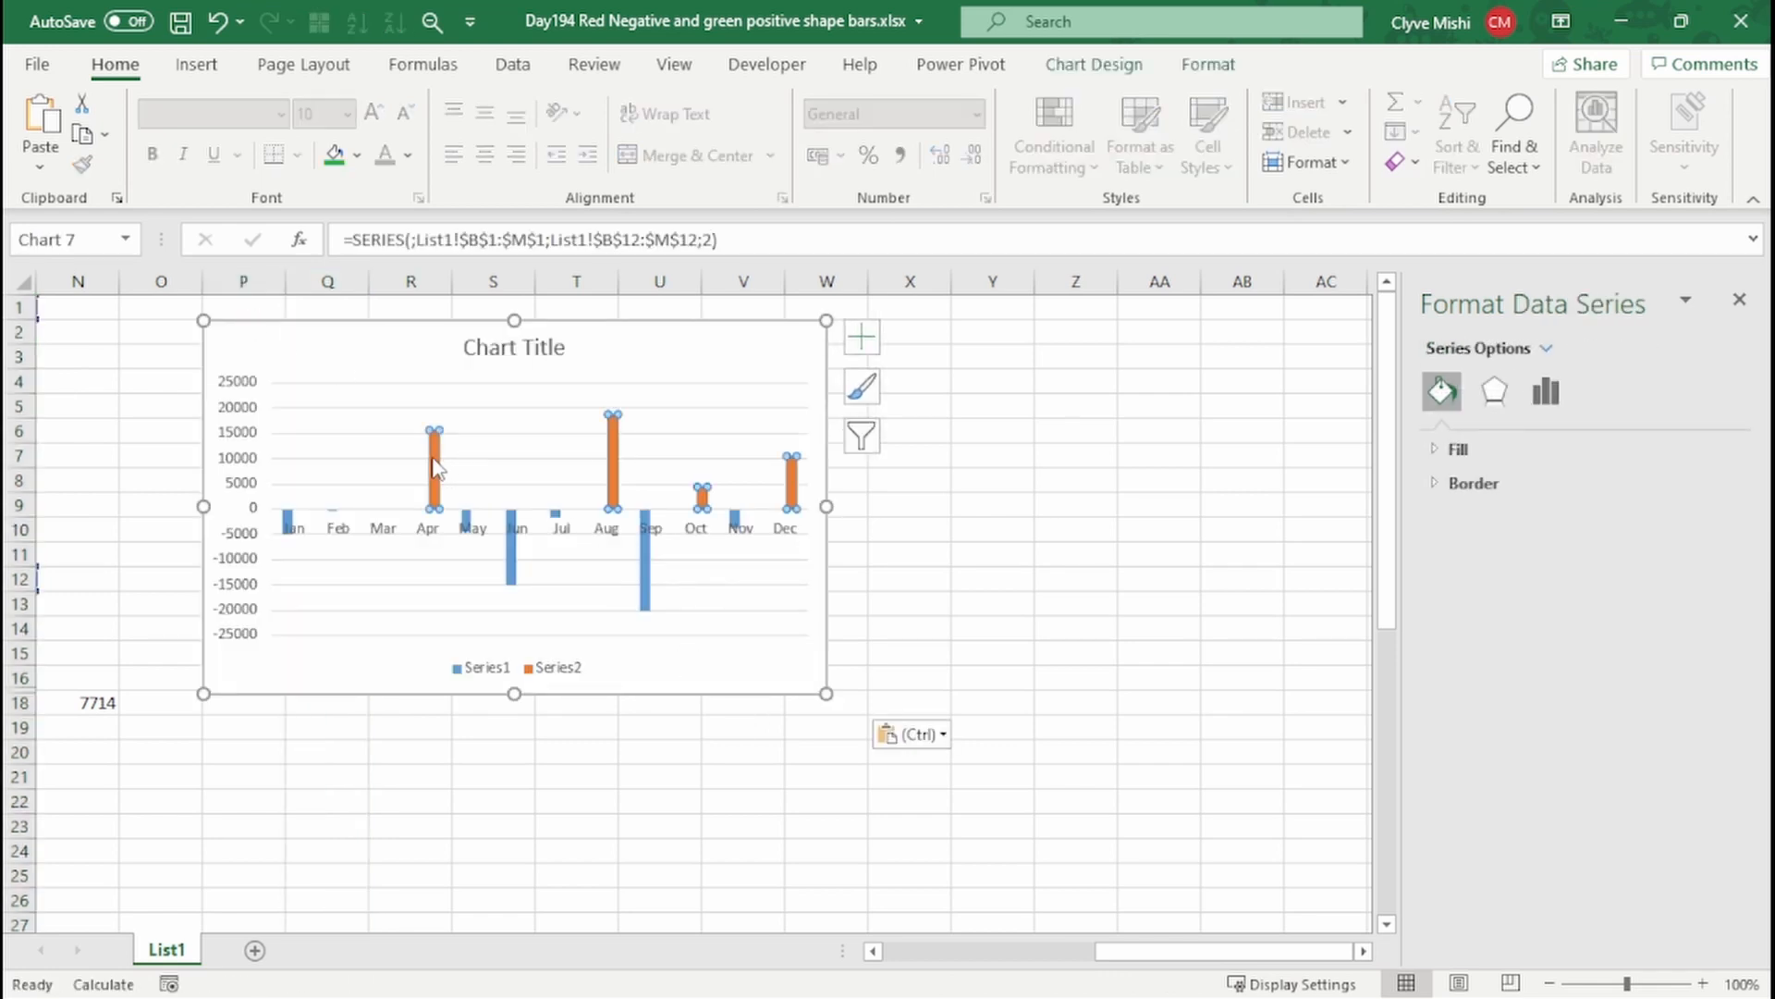
{"action": "left_click", "coordinate": [335, 155]}
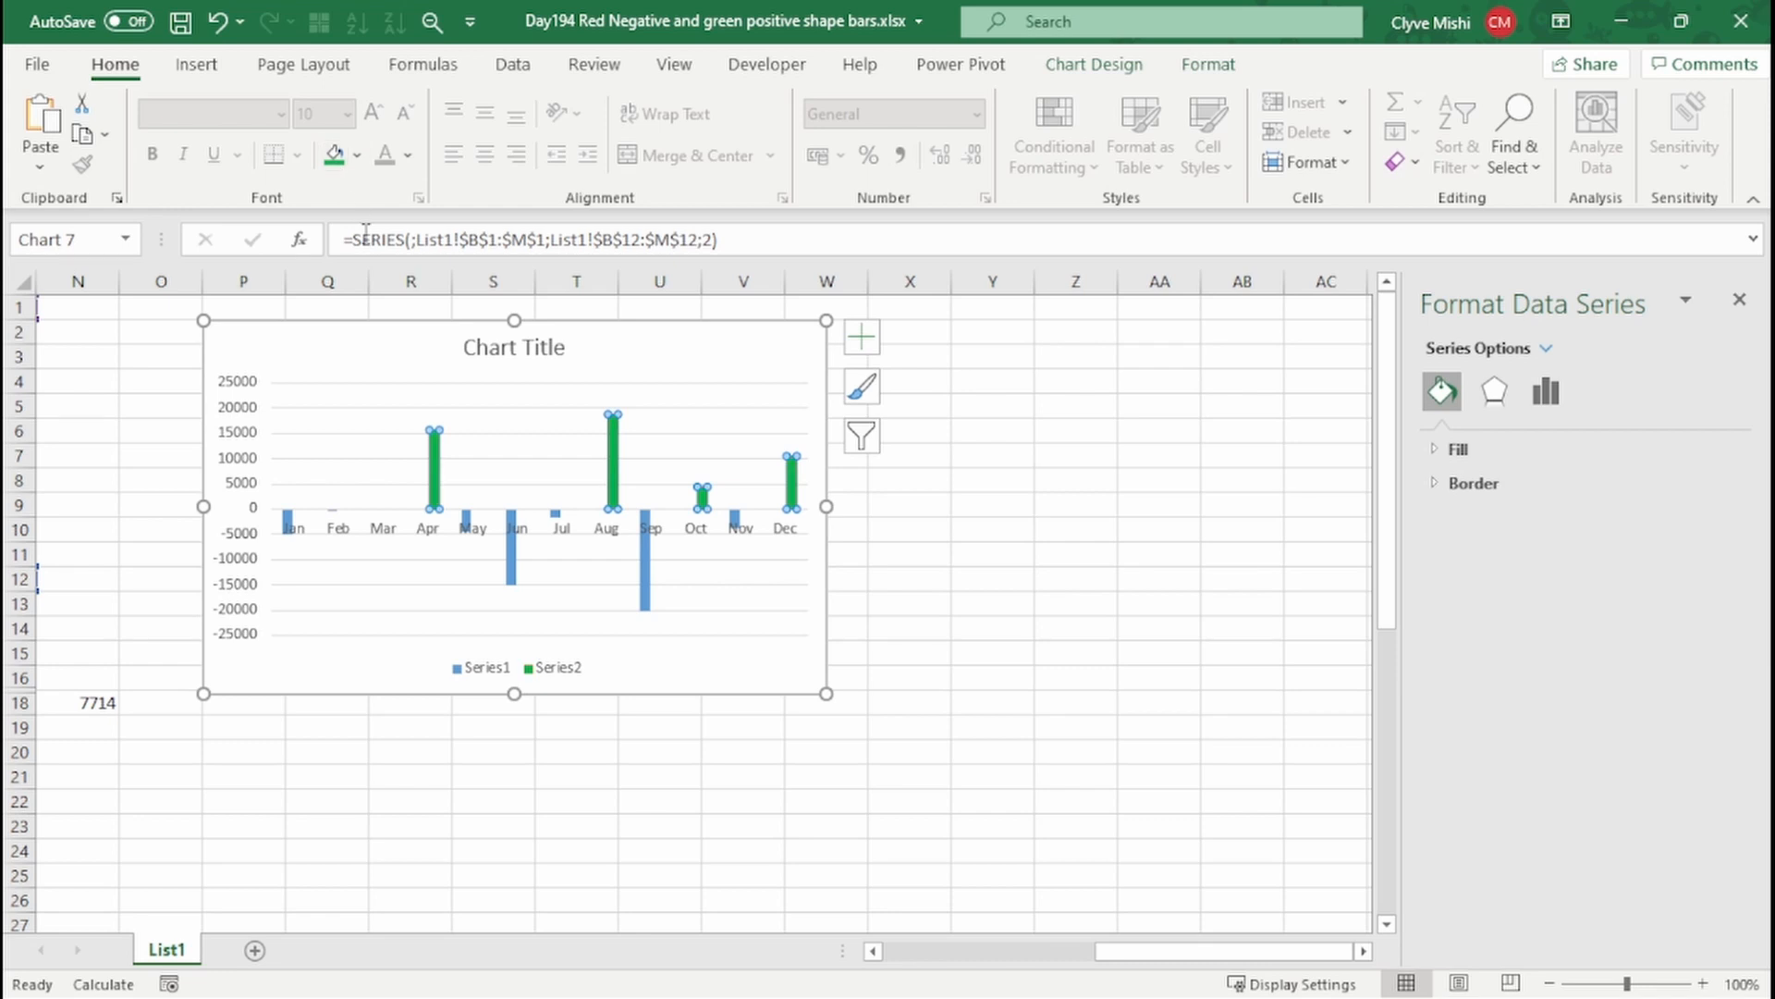
{"action": "left_click", "coordinate": [519, 549]}
{"action": "left_click", "coordinate": [355, 156]}
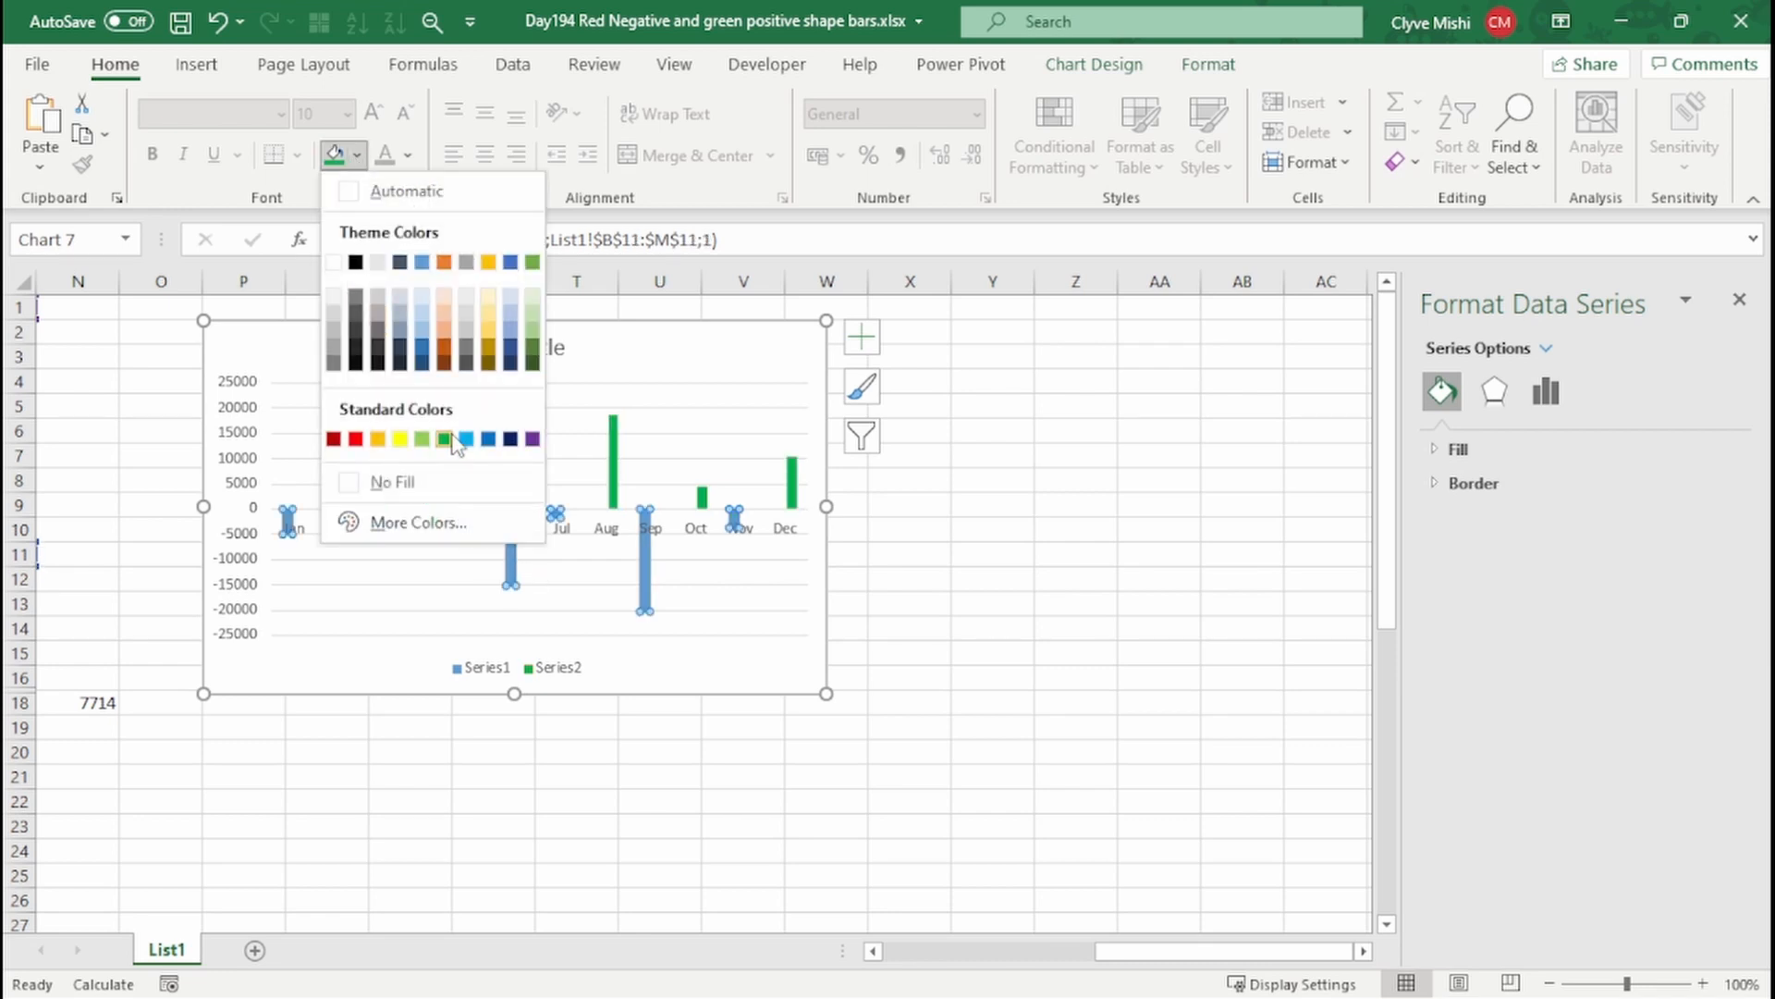
{"action": "left_click", "coordinate": [355, 438]}
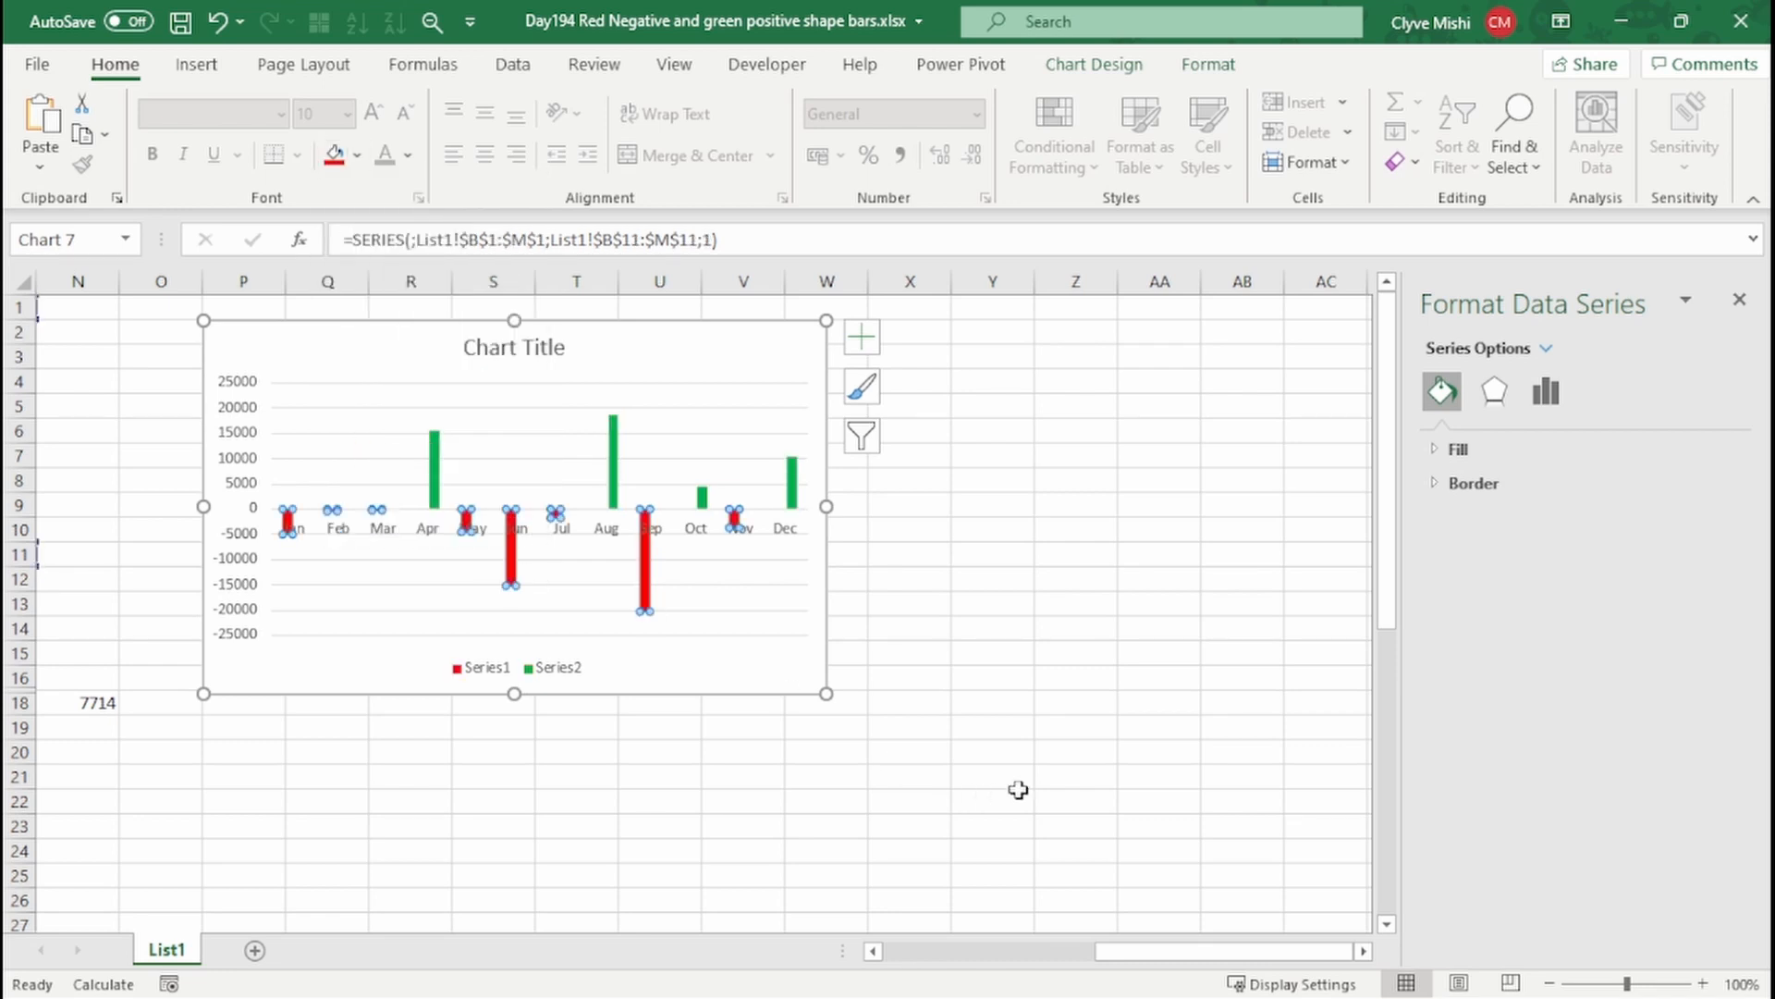
{"action": "left_click", "coordinate": [1013, 794]}
Remove the major gridlines and the vertical value axis from the new column chart
{"action": "left_click", "coordinate": [682, 447]}
{"action": "left_click", "coordinate": [674, 413]}
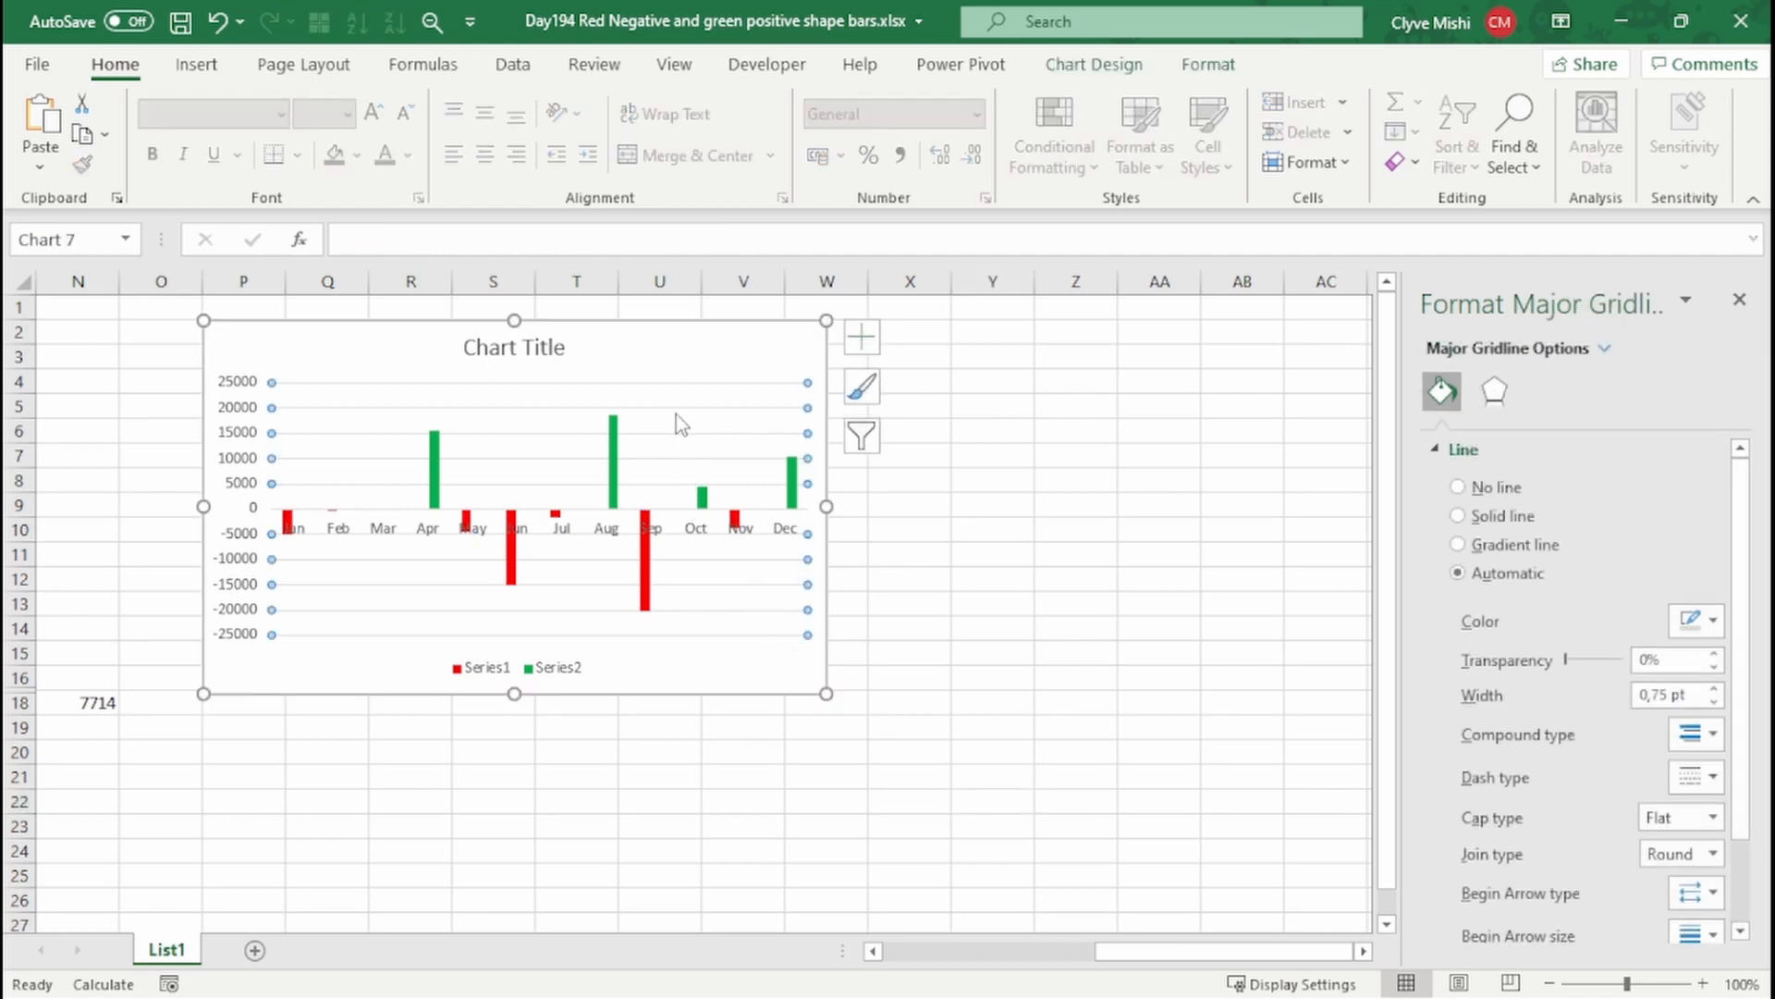
{"action": "key", "text": "Delete"}
{"action": "left_click", "coordinate": [236, 442]}
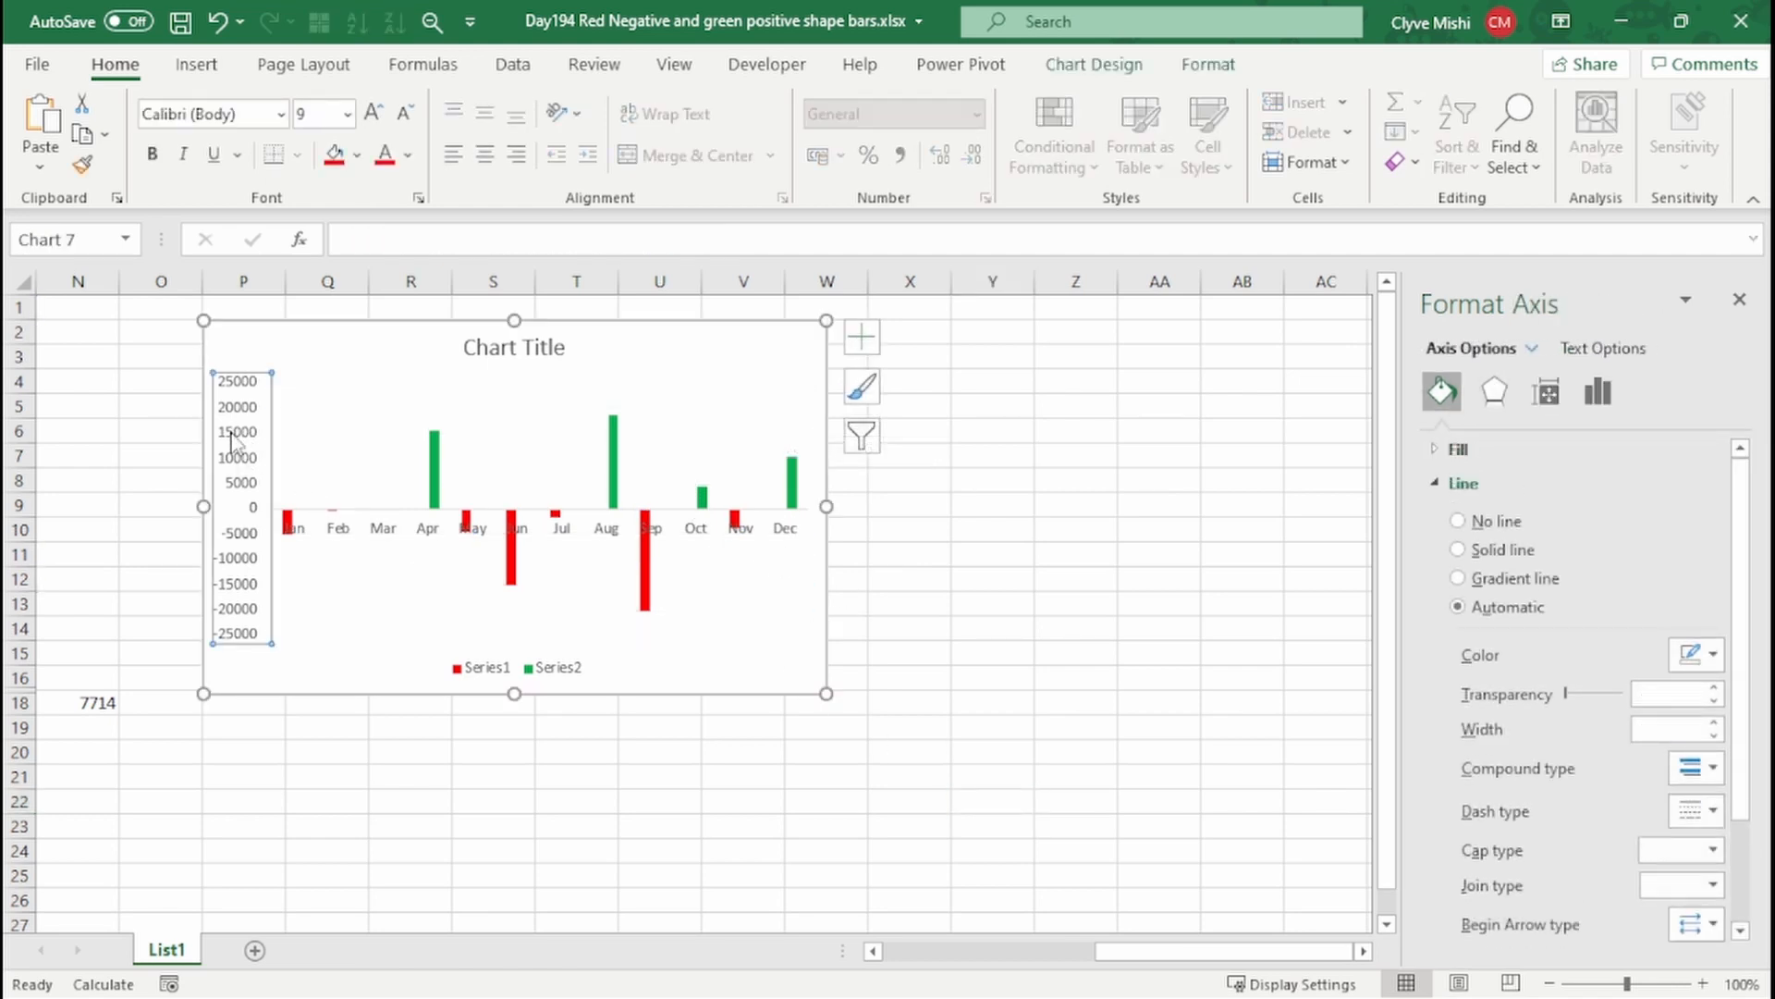
{"action": "key", "text": "Delete"}
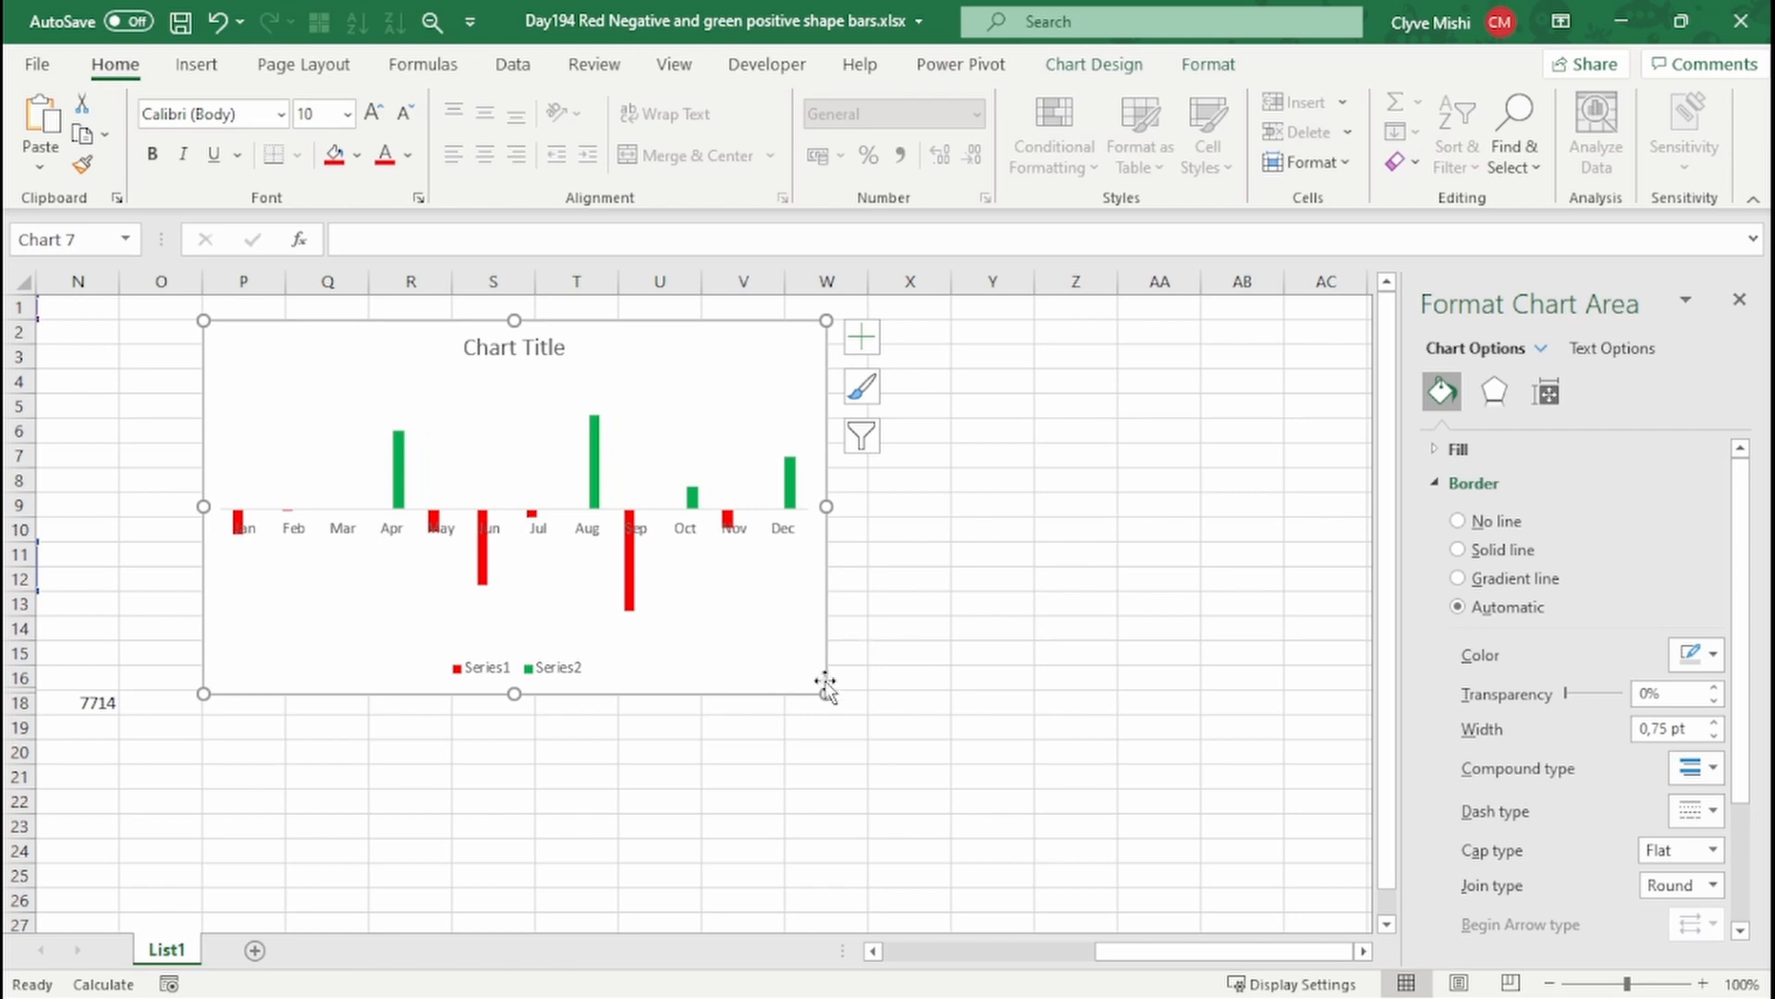
Enlarge the new chart to span about columns P to Y down to row 22, and delete its Series1/Series2 legend
{"action": "left_click_drag", "start_coordinate": [827, 692], "coordinate": [1004, 801]}
{"action": "left_click", "coordinate": [683, 782]}
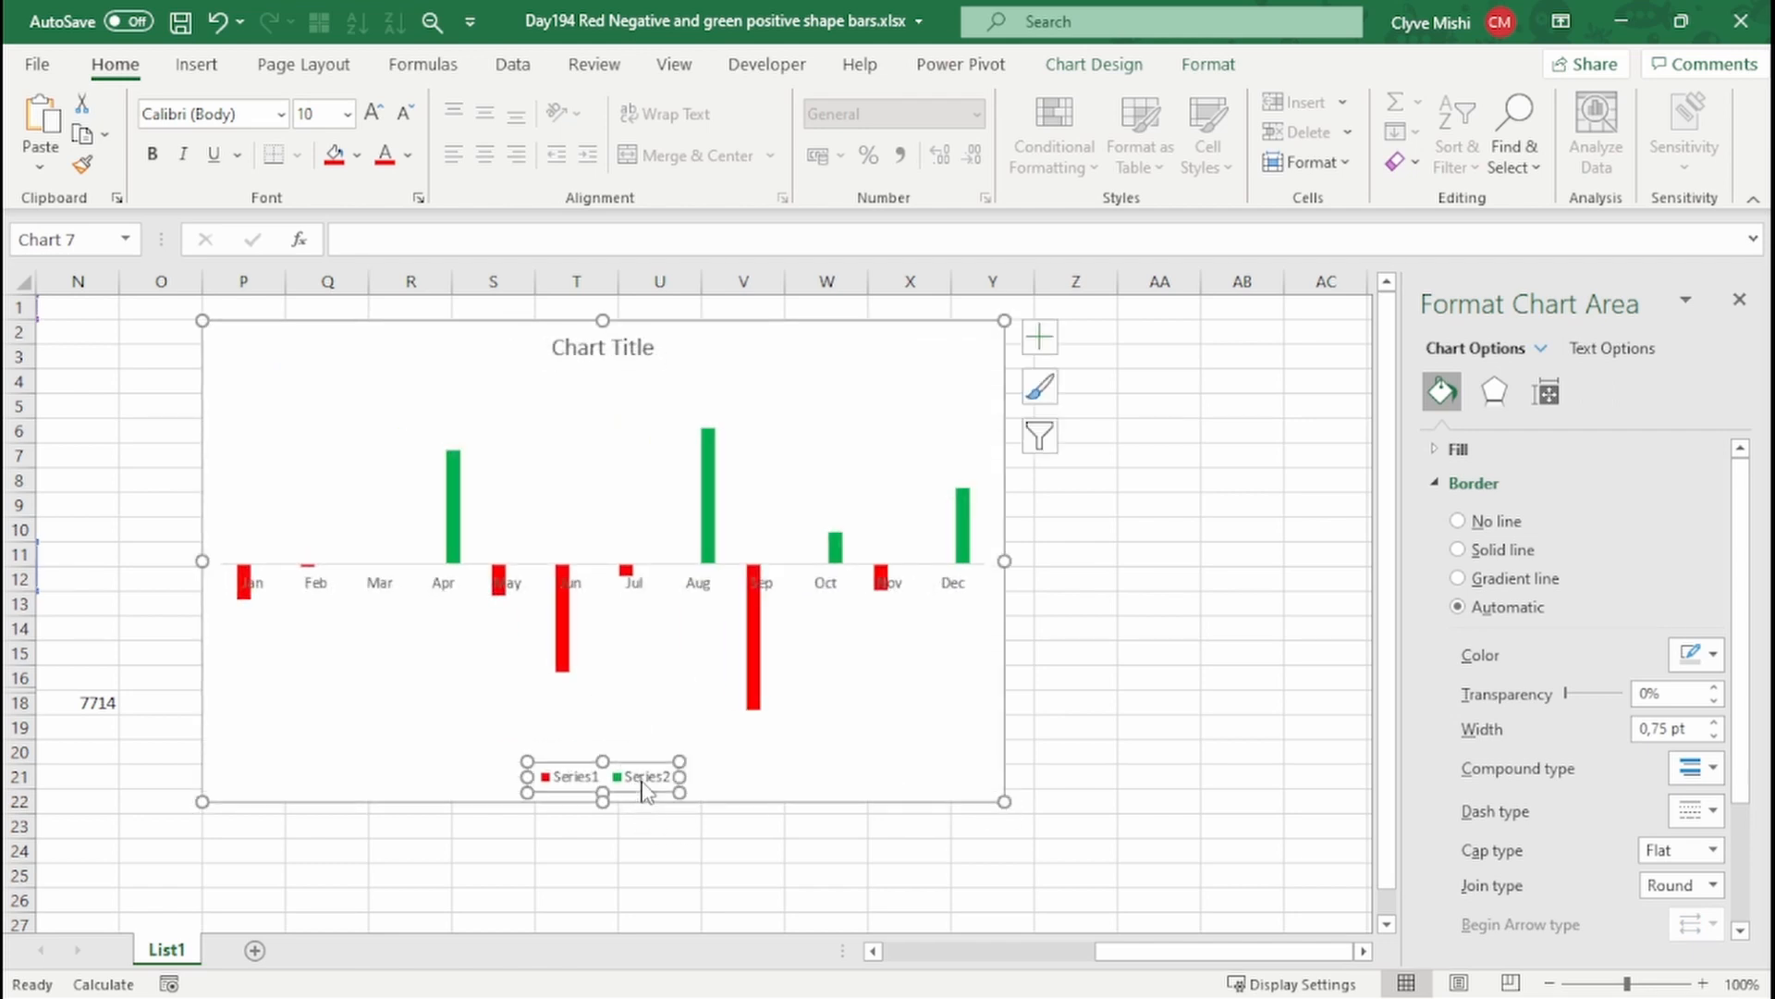
{"action": "left_click", "coordinate": [689, 777]}
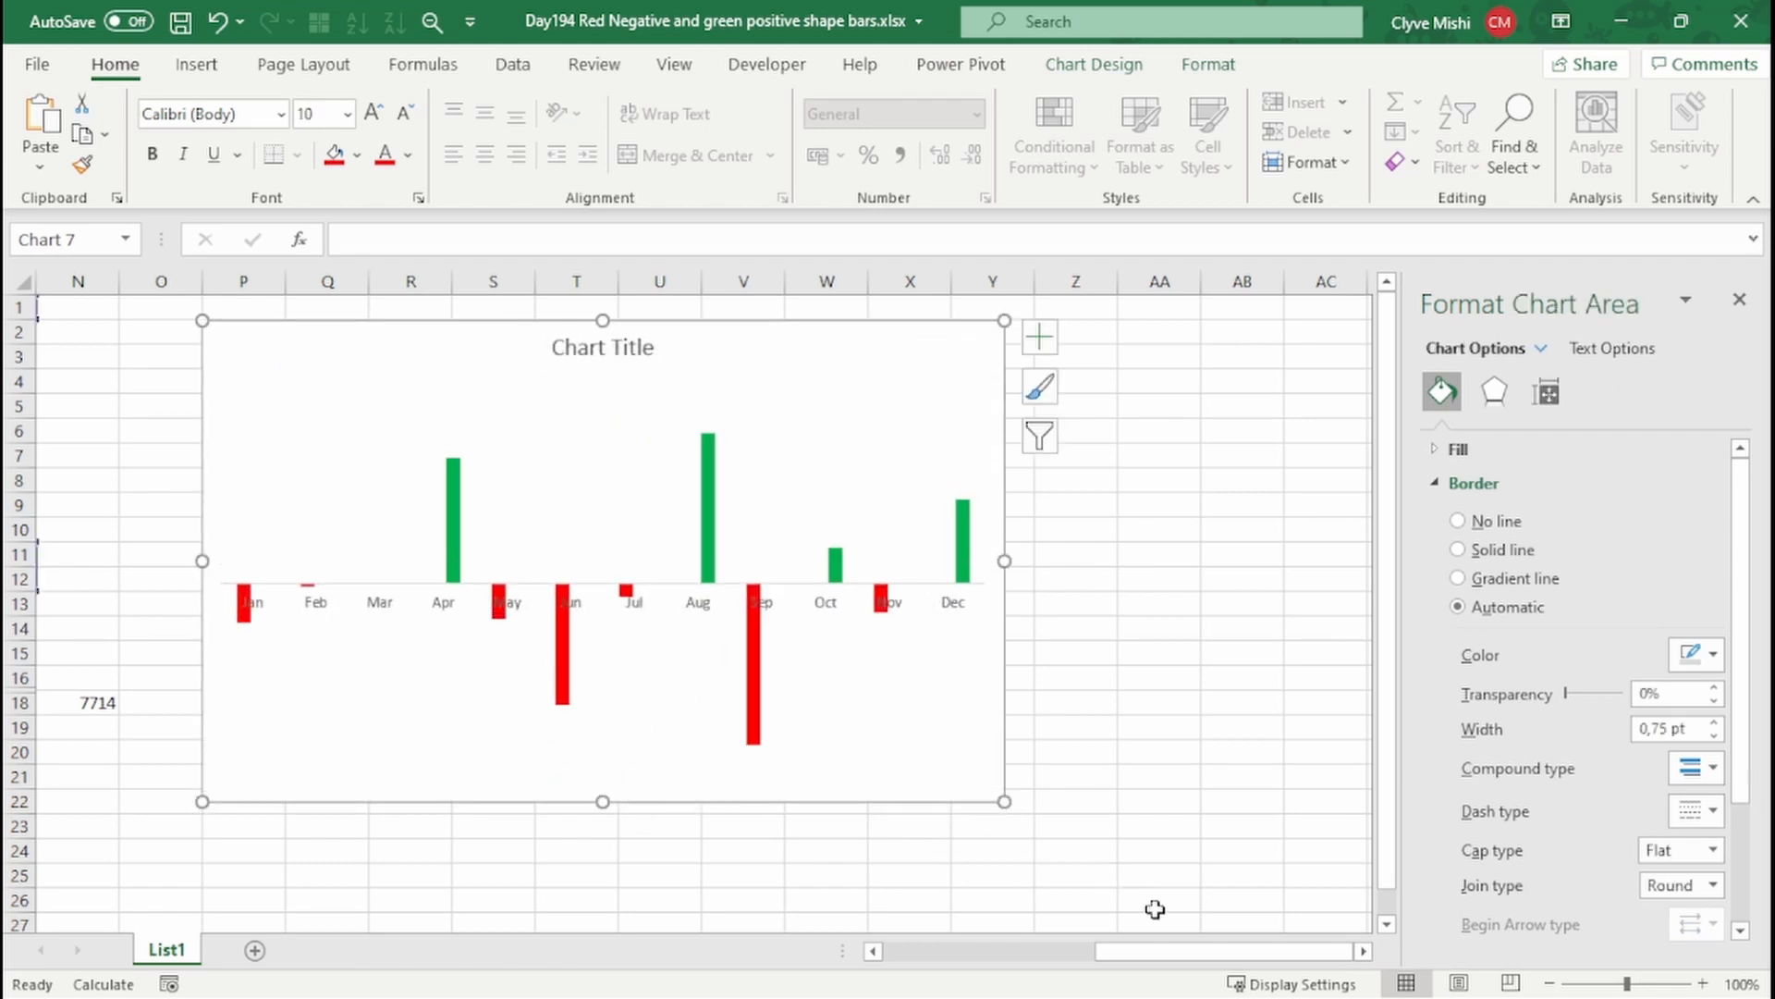
Delete the chart title, widen the chart to about column AB, and close the formatting pane
{"action": "mouse_move", "coordinate": [1156, 950]}
{"action": "left_mouse_down"}
{"action": "mouse_move", "coordinate": [974, 953]}
{"action": "mouse_move", "coordinate": [1151, 952]}
{"action": "left_mouse_up"}
{"action": "left_click", "coordinate": [693, 356]}
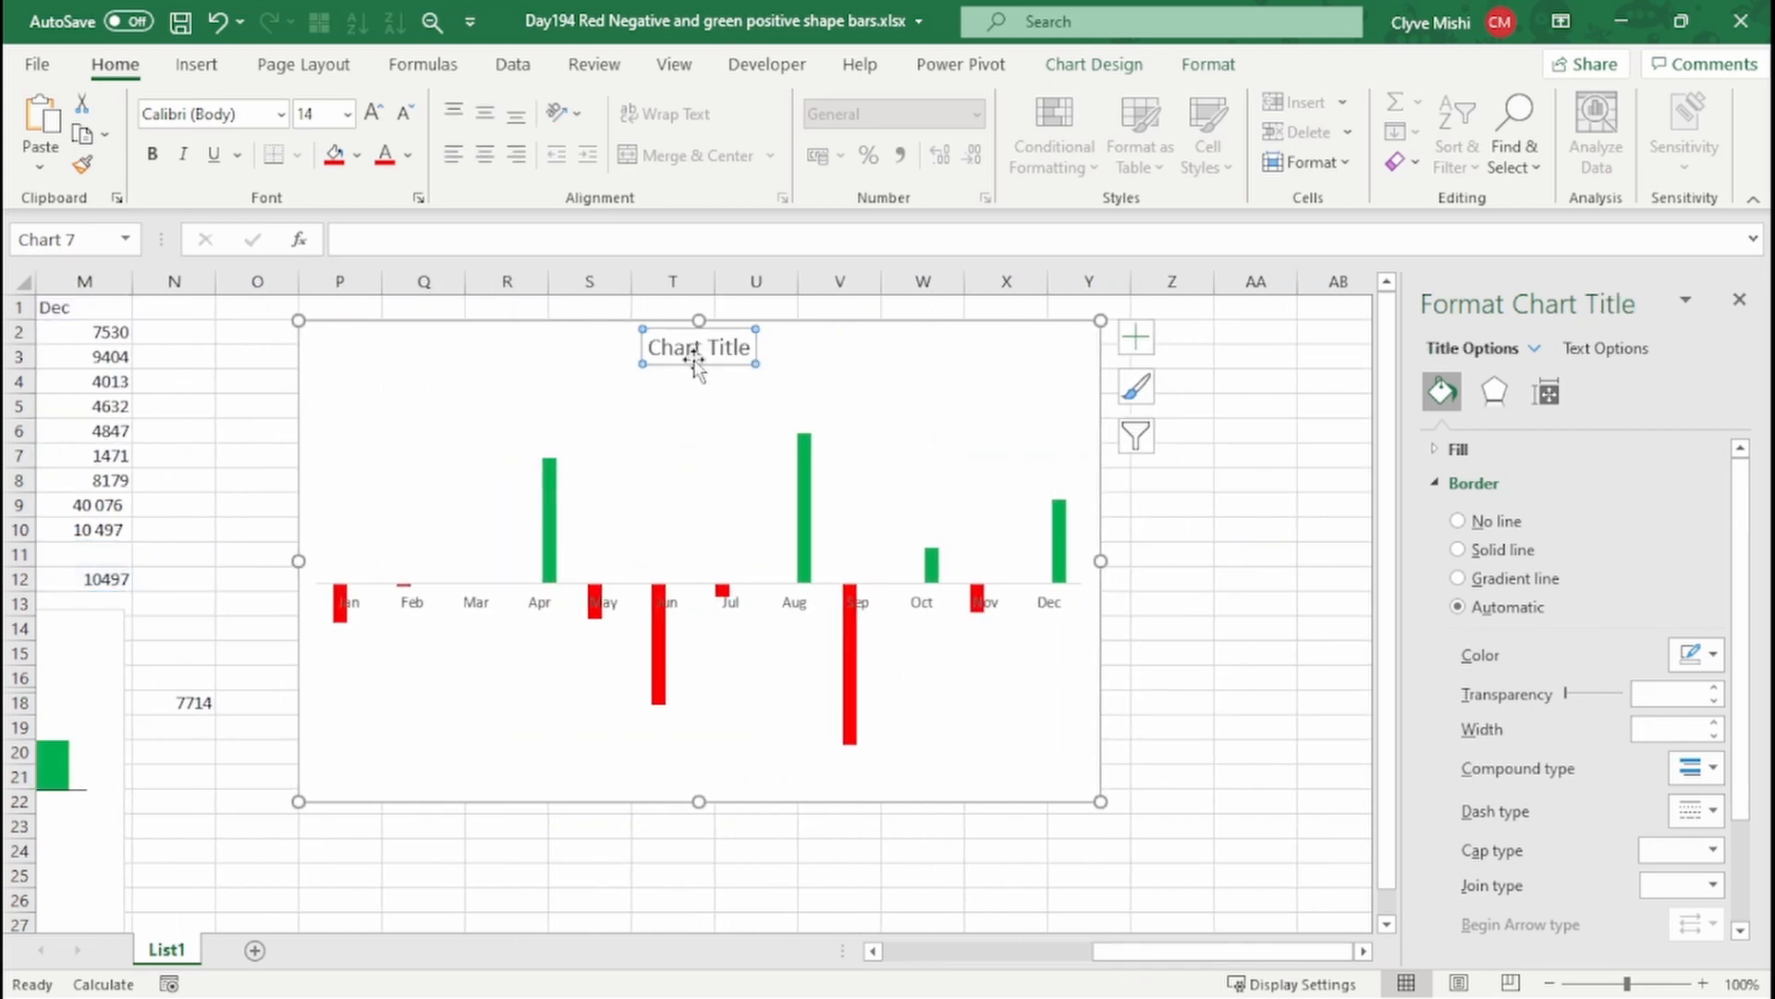
{"action": "key", "text": "Delete"}
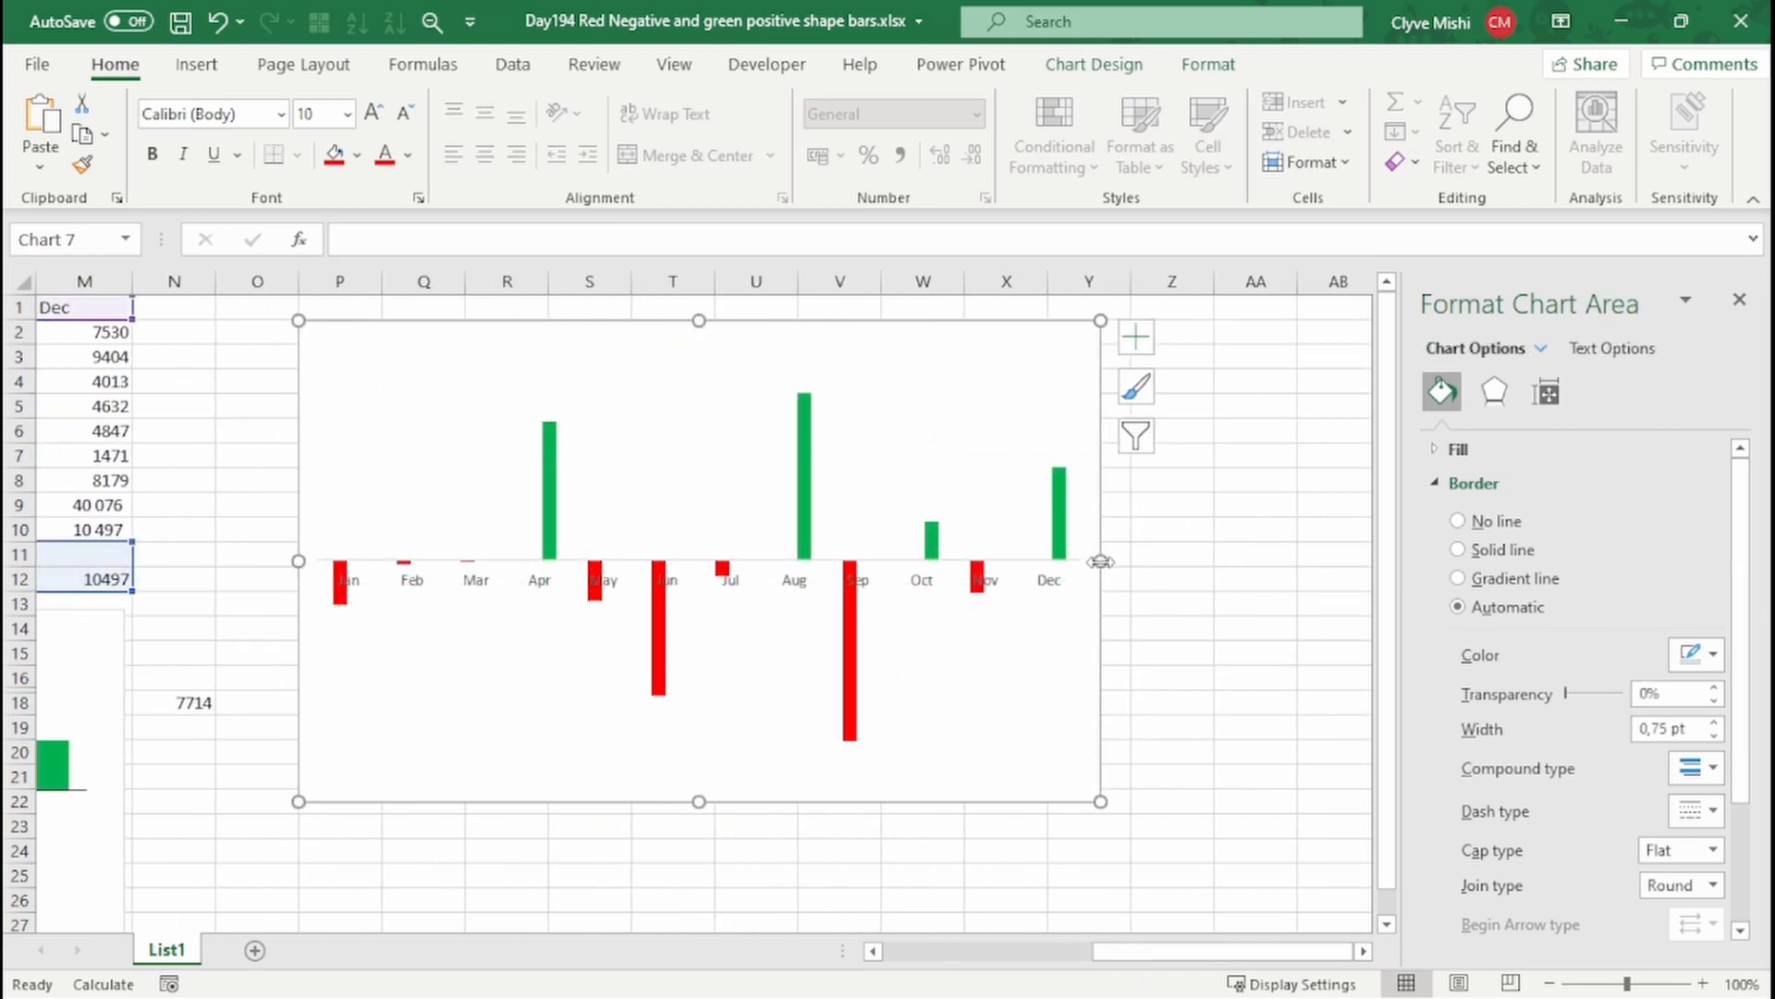
{"action": "left_click_drag", "start_coordinate": [1100, 561], "coordinate": [1336, 562]}
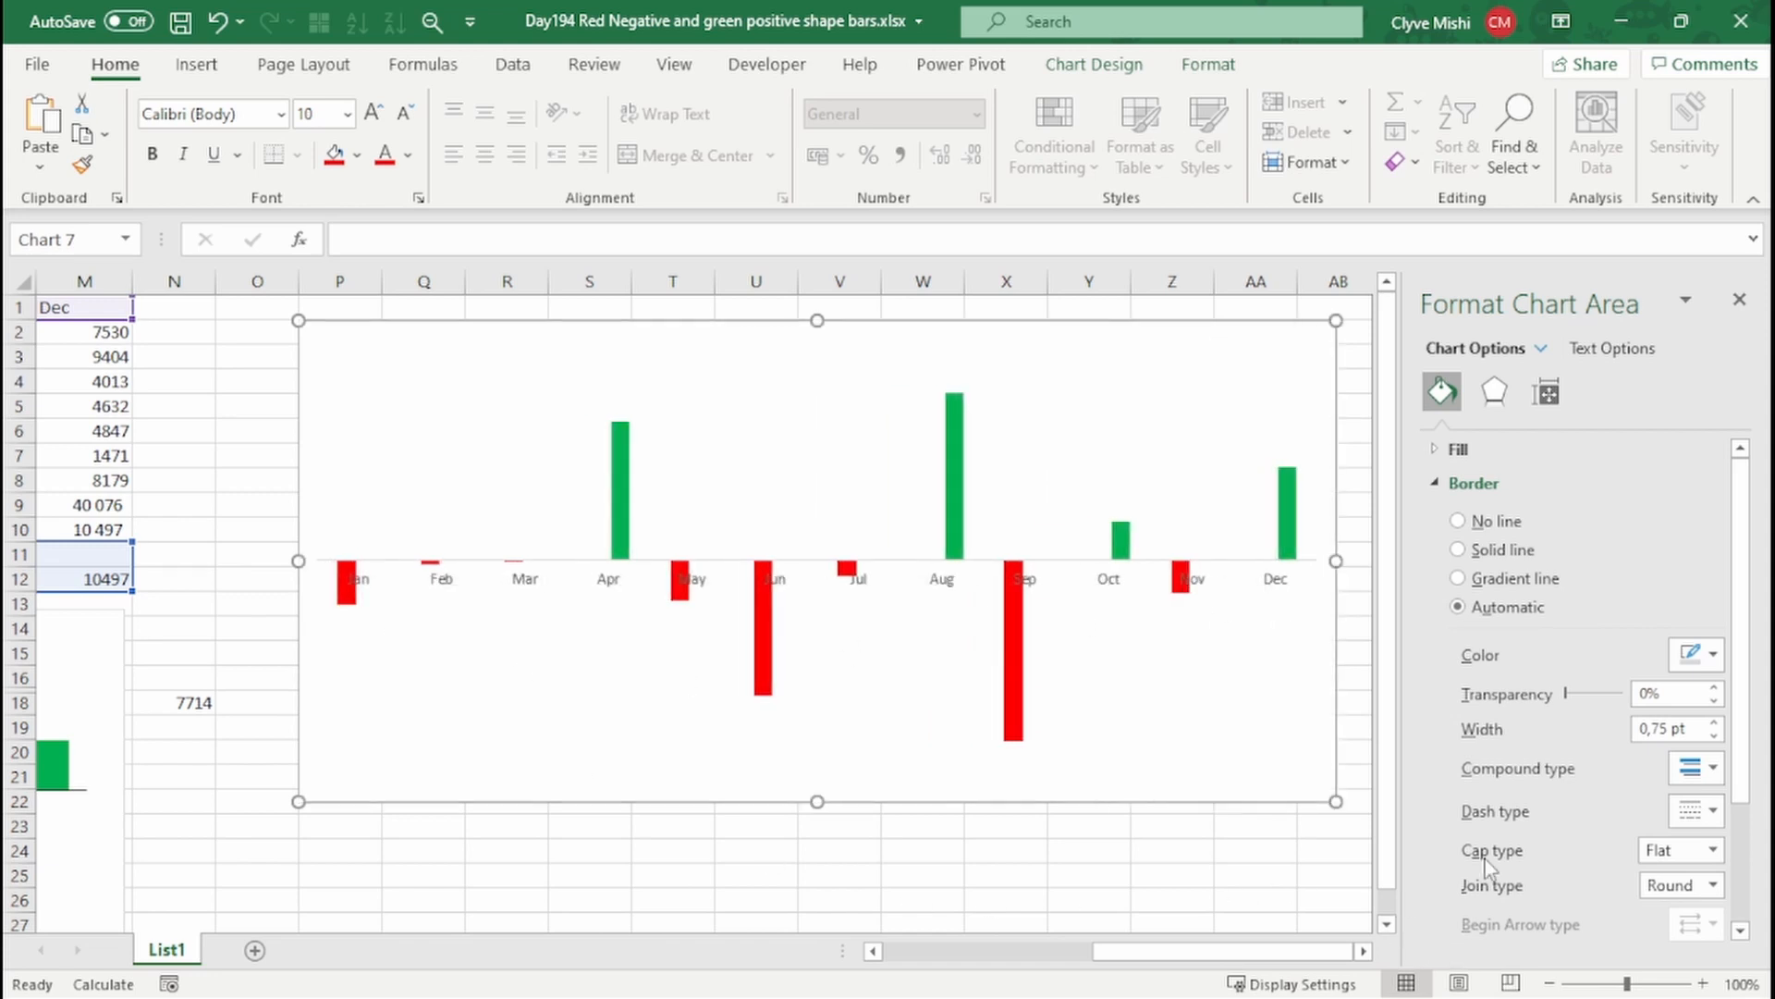
{"action": "left_click", "coordinate": [1739, 301]}
Recalculate the worksheet repeatedly from empty cell AC11 to examine how the new chart's red and green bars respond
{"action": "left_click", "coordinate": [1433, 553]}
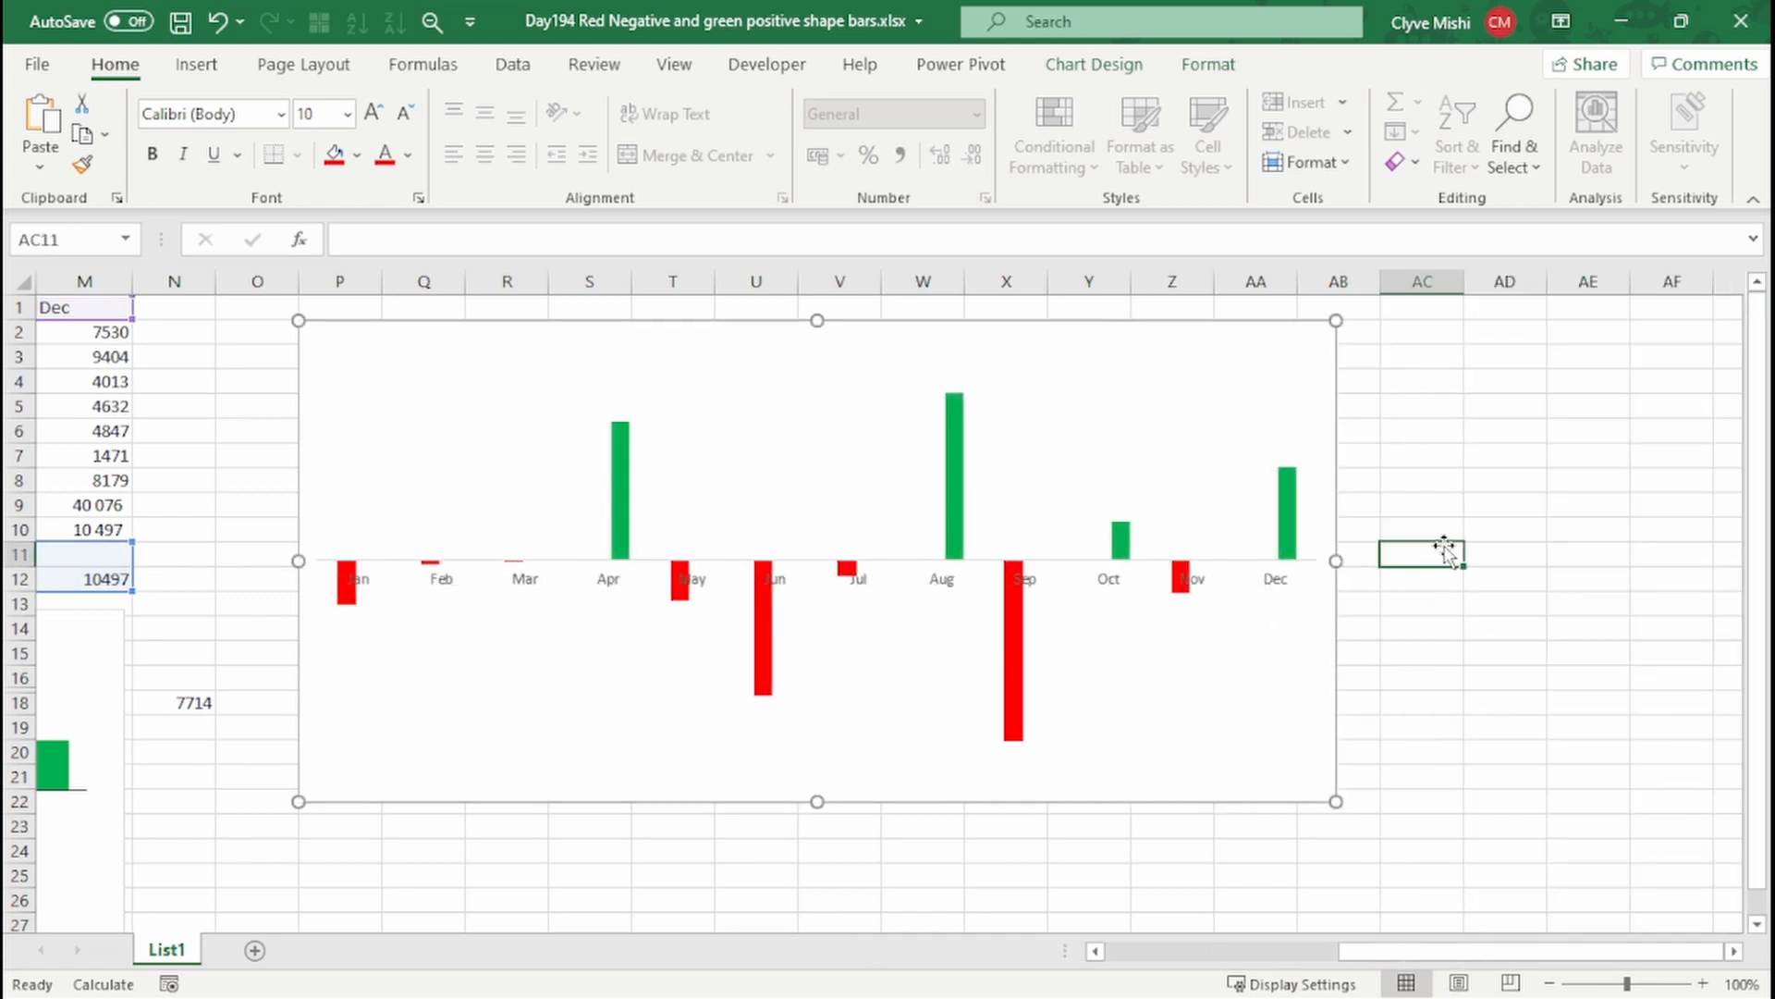
{"action": "key", "text": "ctrl+Up"}
{"action": "left_click", "coordinate": [1428, 552]}
{"action": "double_click", "coordinate": [1403, 549]}
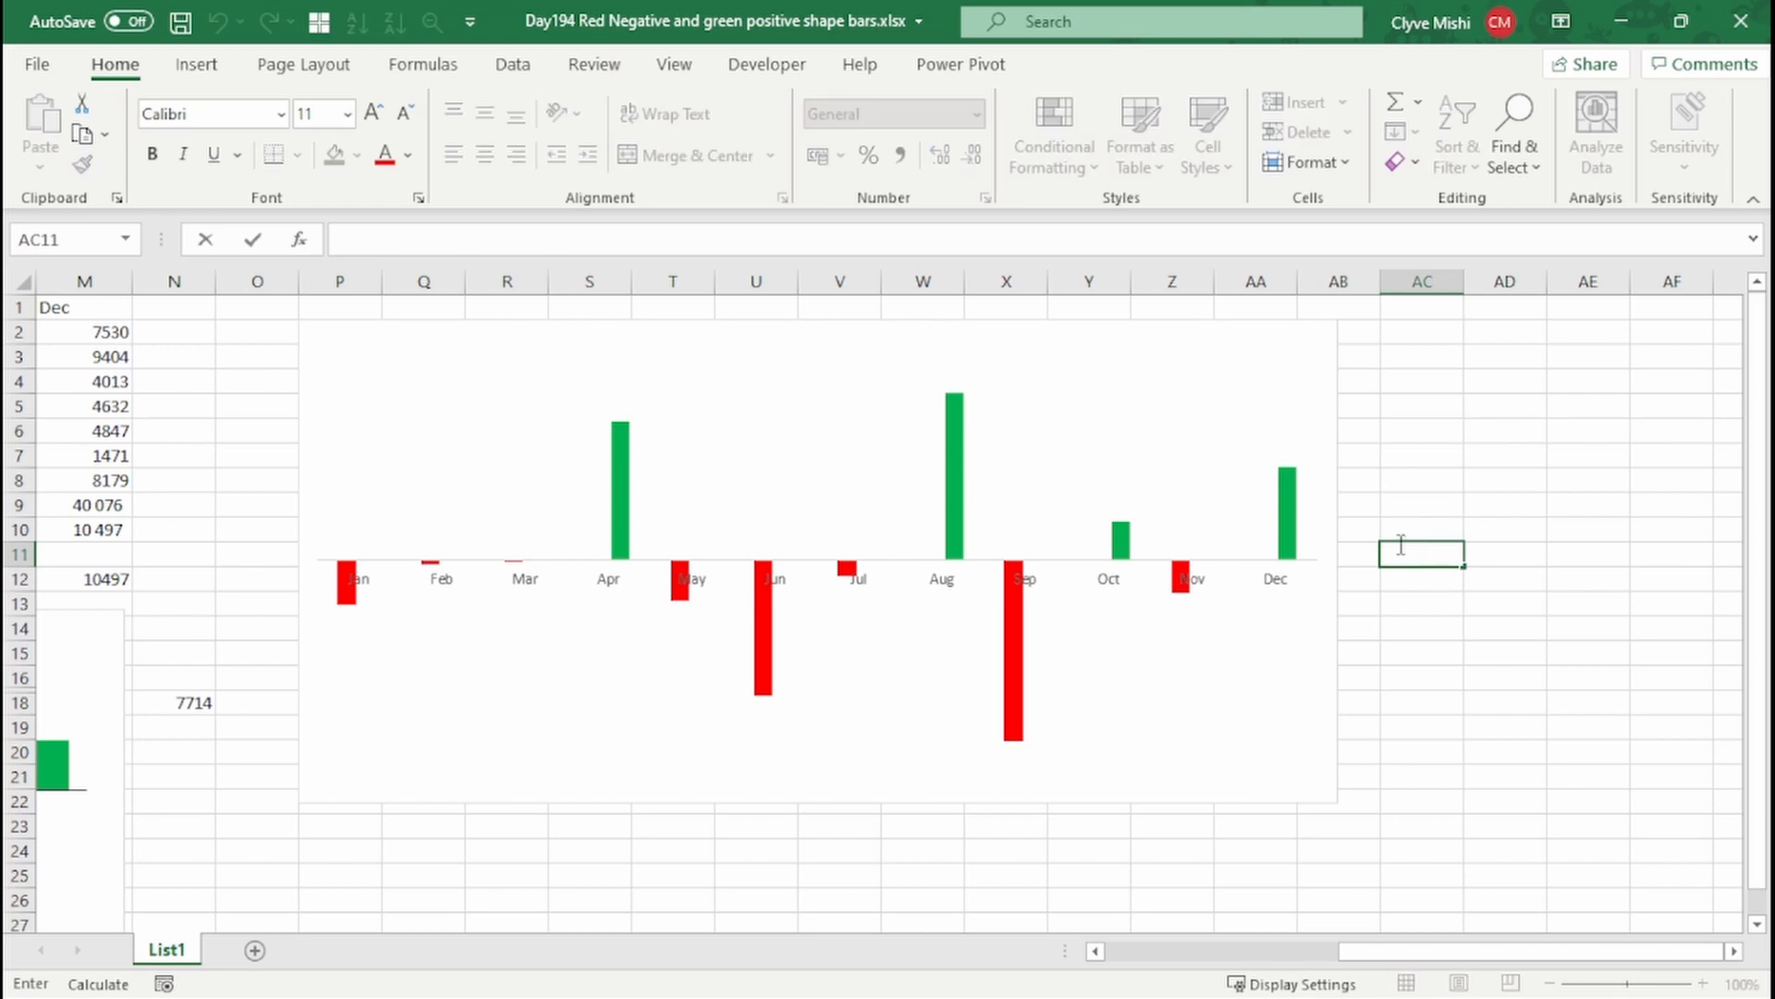
{"action": "key", "text": "Return"}
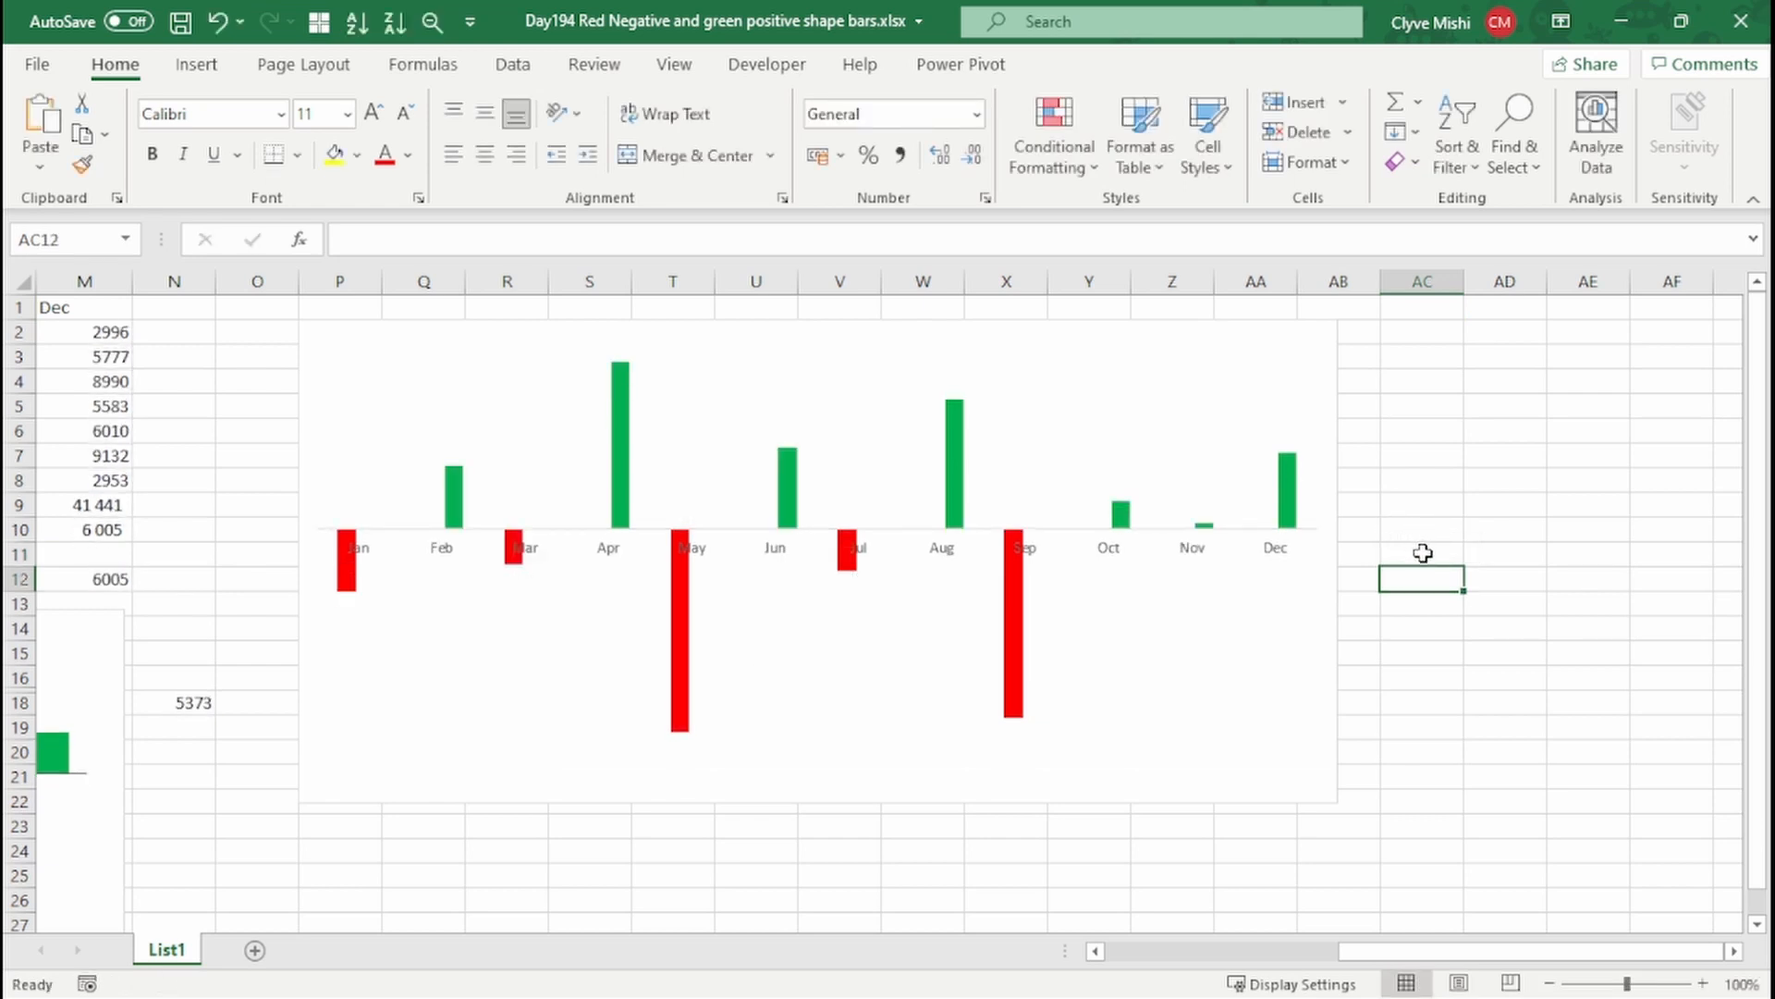
{"action": "left_click", "coordinate": [1406, 553]}
{"action": "double_click", "coordinate": [1406, 553]}
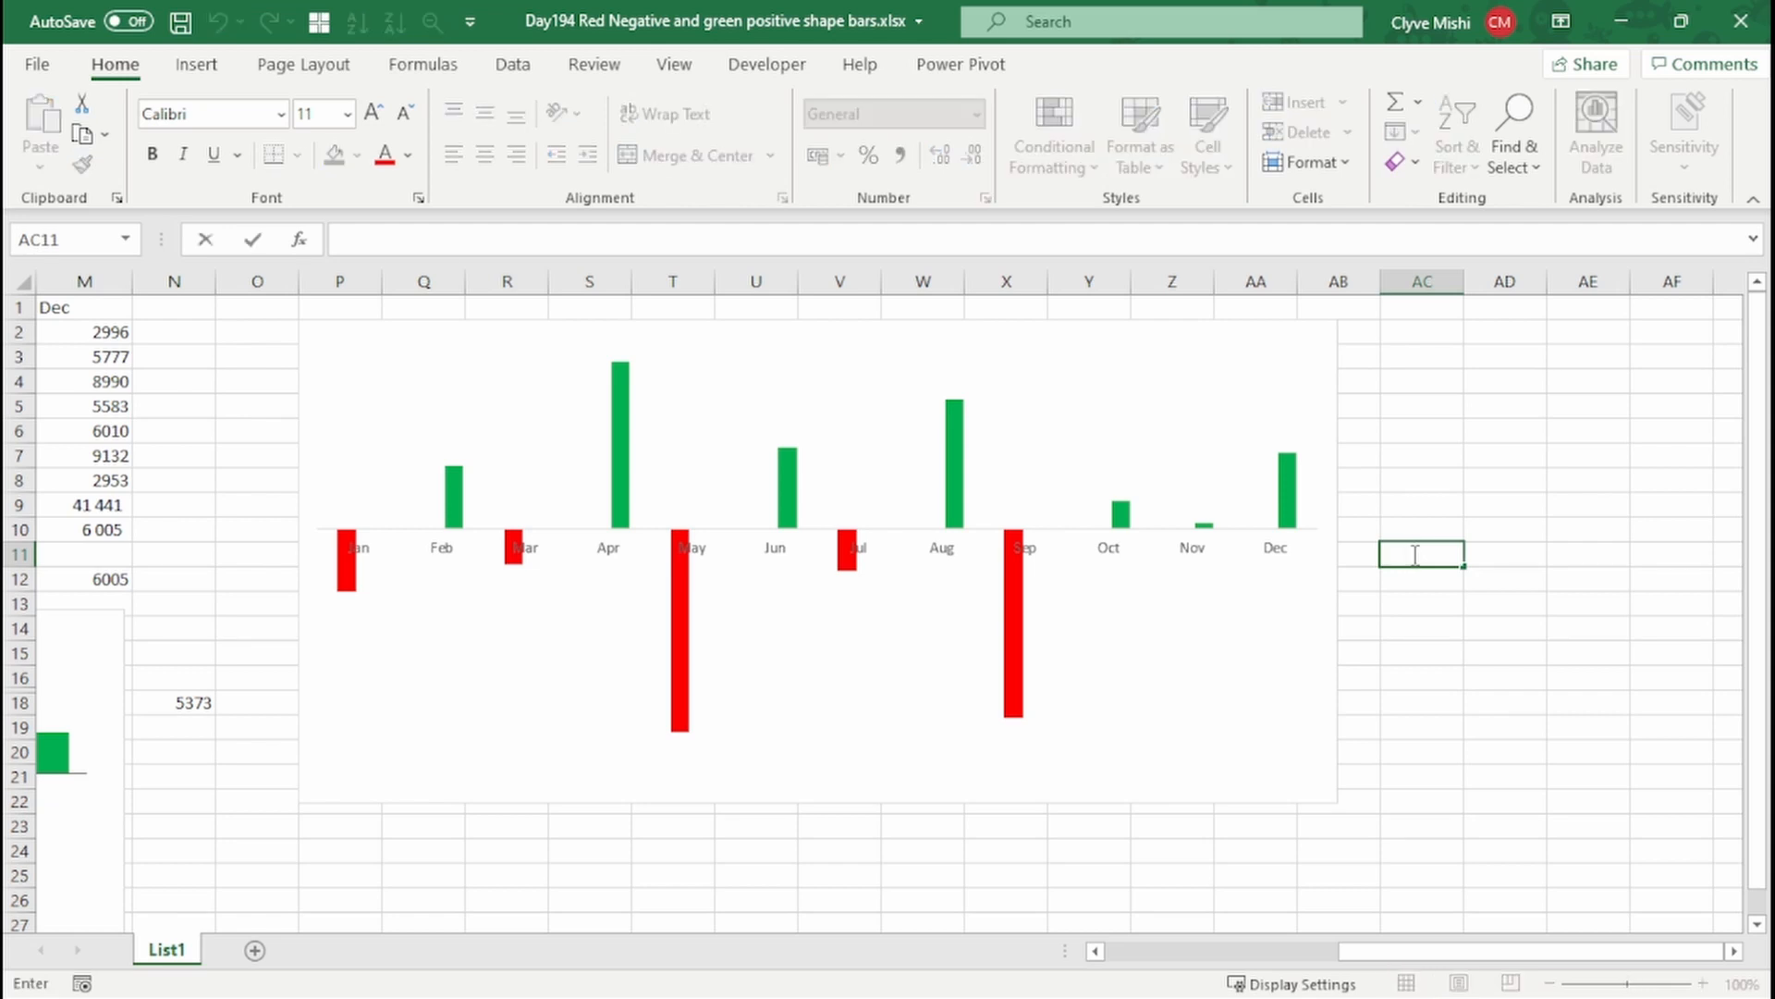
{"action": "key", "text": "Return"}
{"action": "left_click", "coordinate": [1414, 555]}
{"action": "double_click", "coordinate": [1413, 555]}
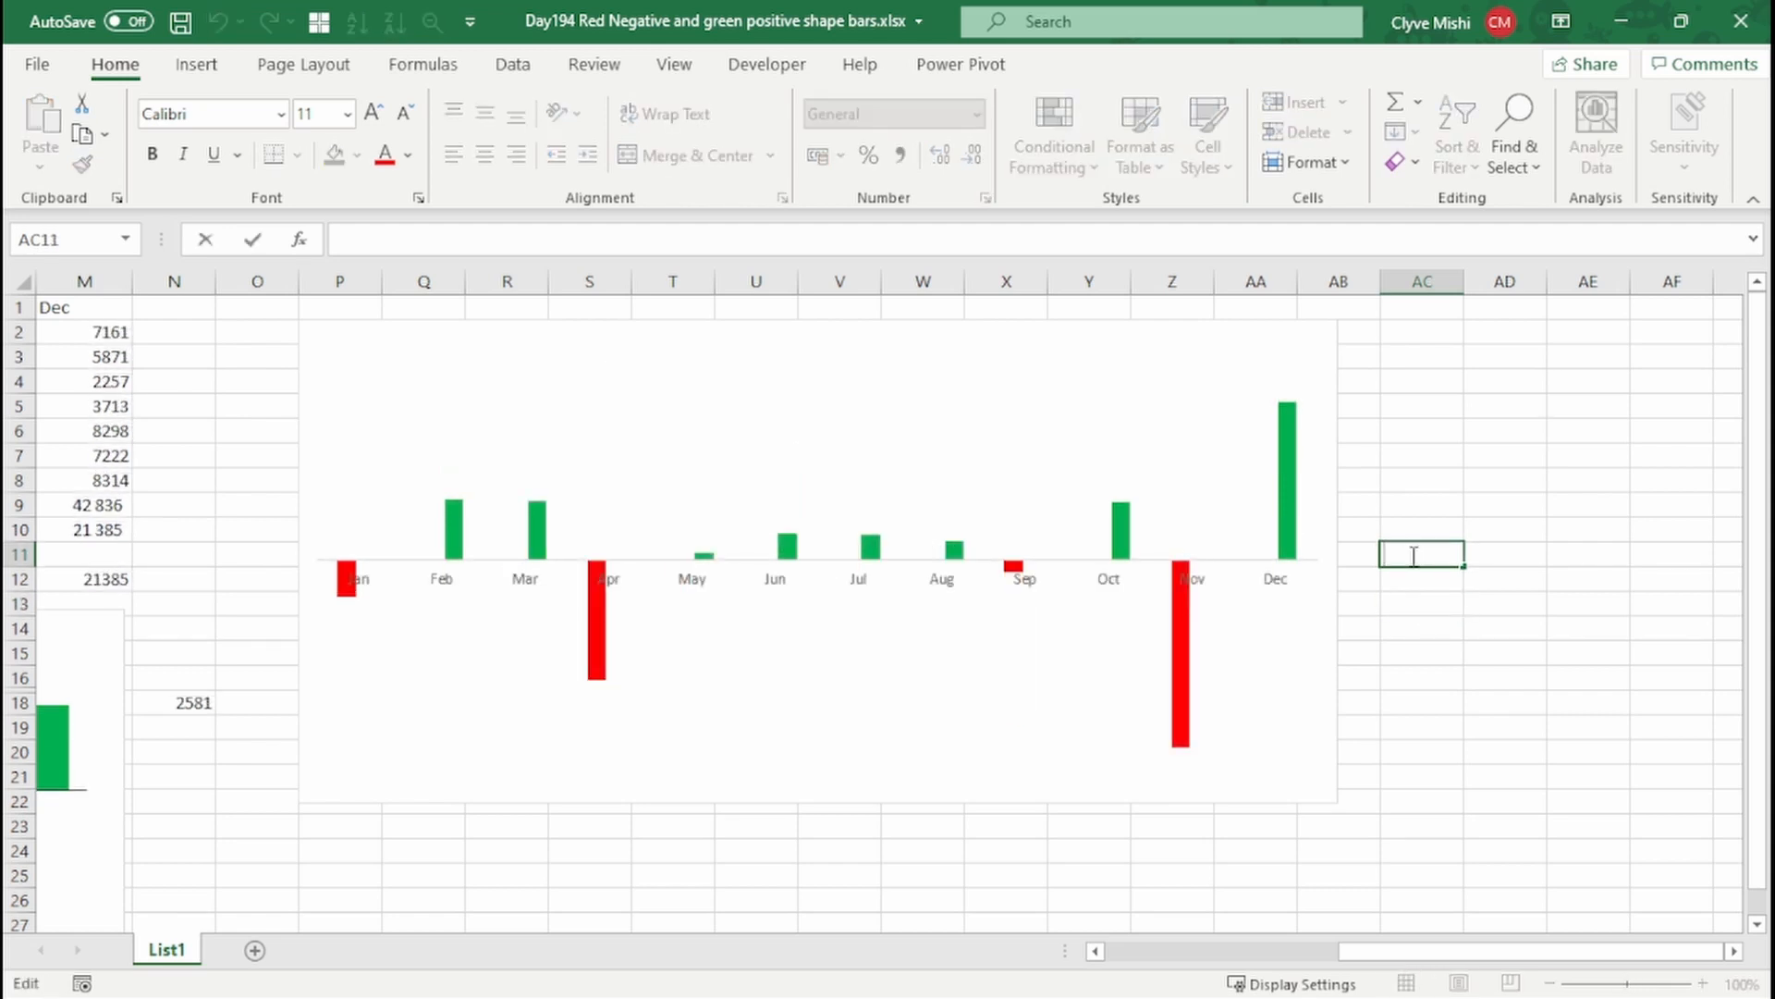
{"action": "key", "text": "Return"}
{"action": "double_click", "coordinate": [1414, 556]}
{"action": "key", "text": "Return"}
{"action": "left_click", "coordinate": [1415, 556]}
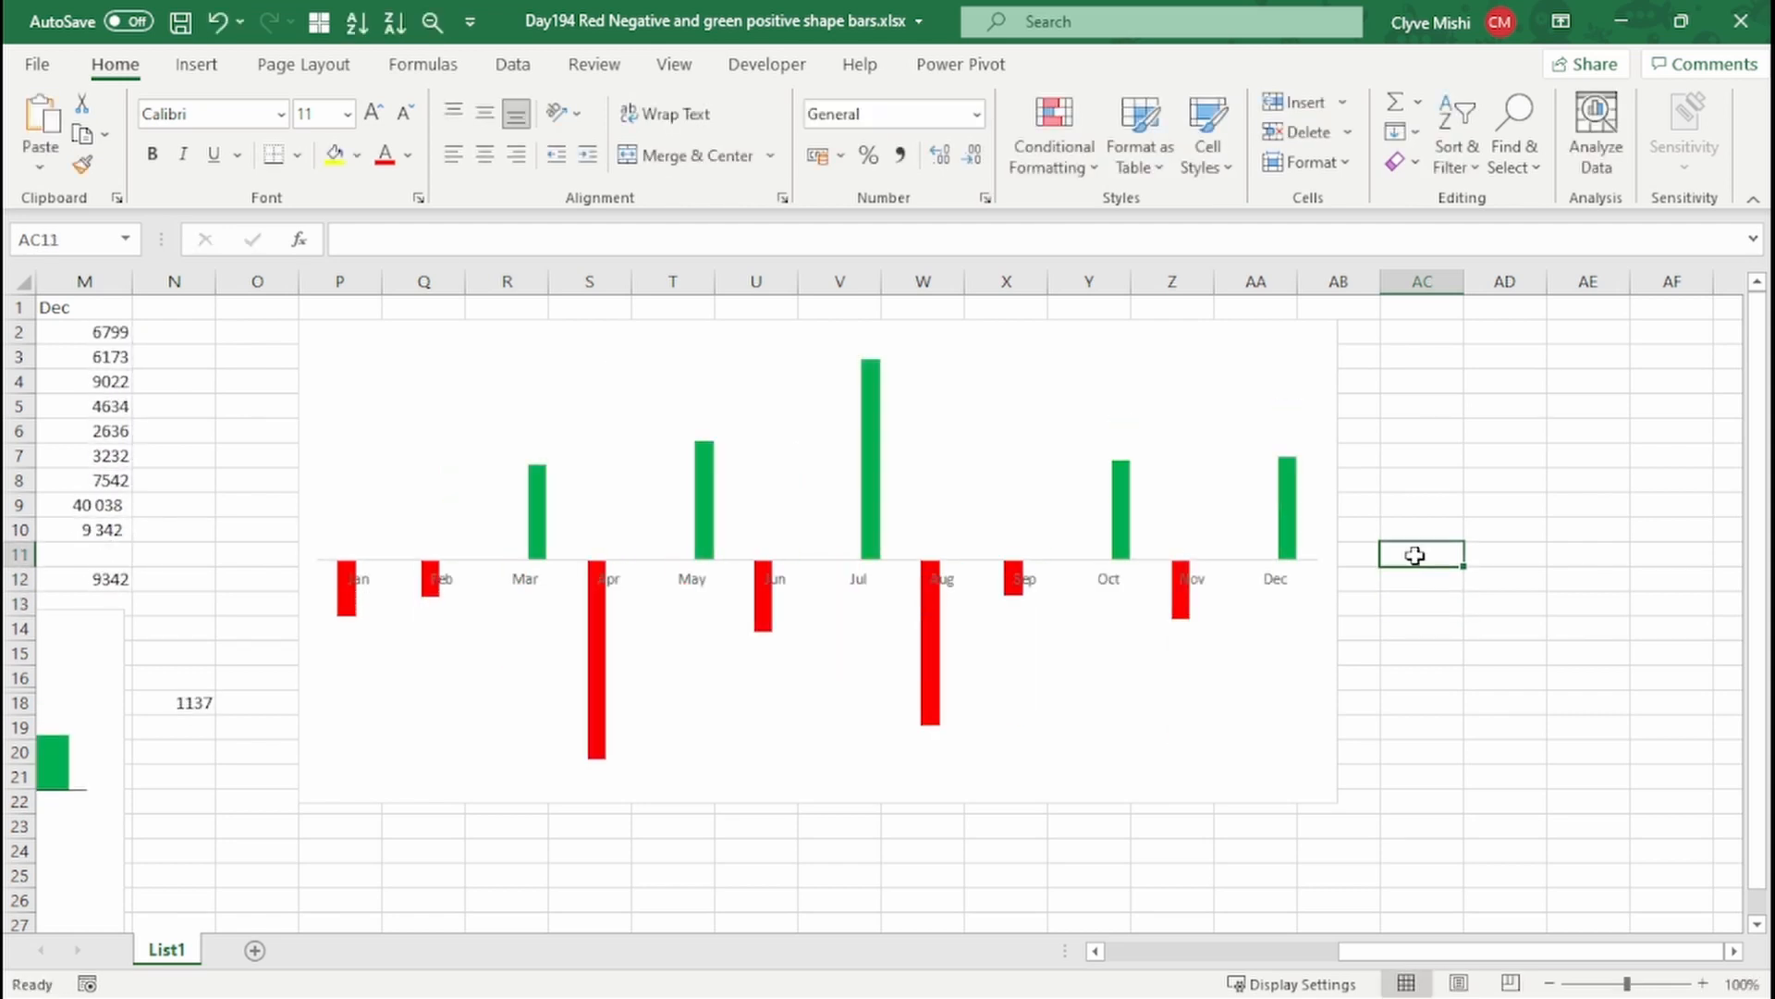
{"action": "double_click", "coordinate": [1415, 556]}
{"action": "key", "text": "Return"}
{"action": "double_click", "coordinate": [1415, 556]}
{"action": "key", "text": "Return"}
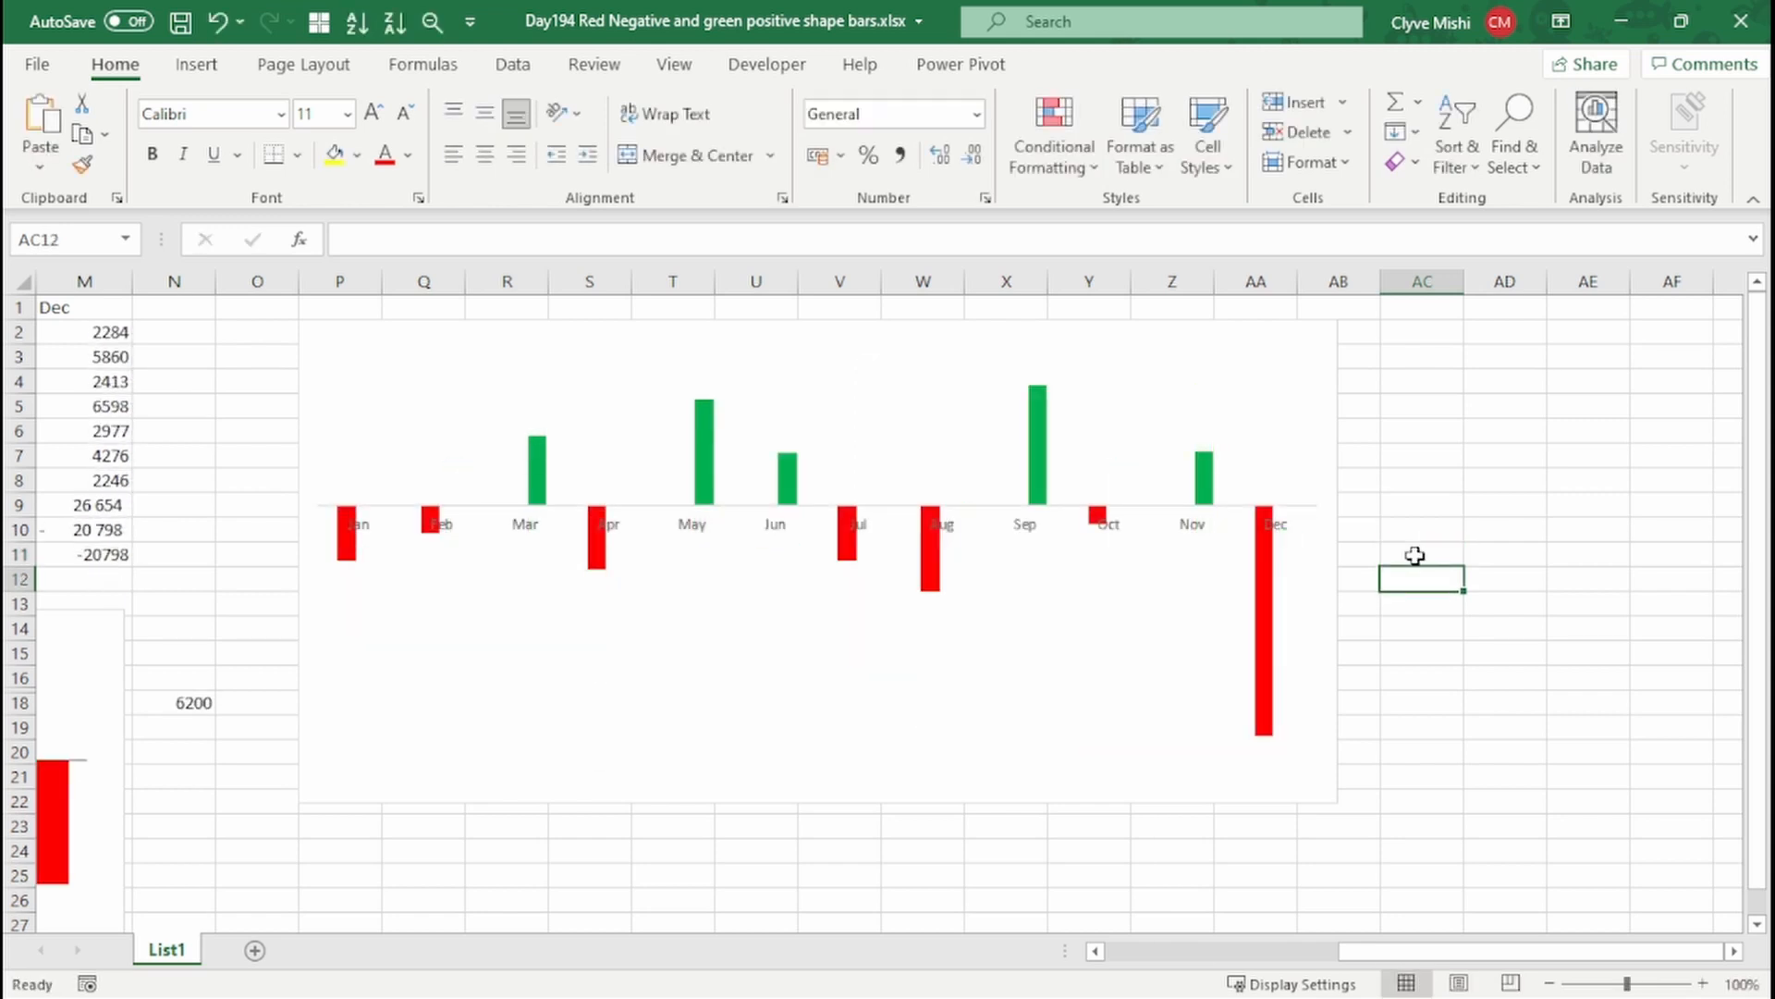
{"action": "double_click", "coordinate": [1415, 556]}
{"action": "key", "text": "Return"}
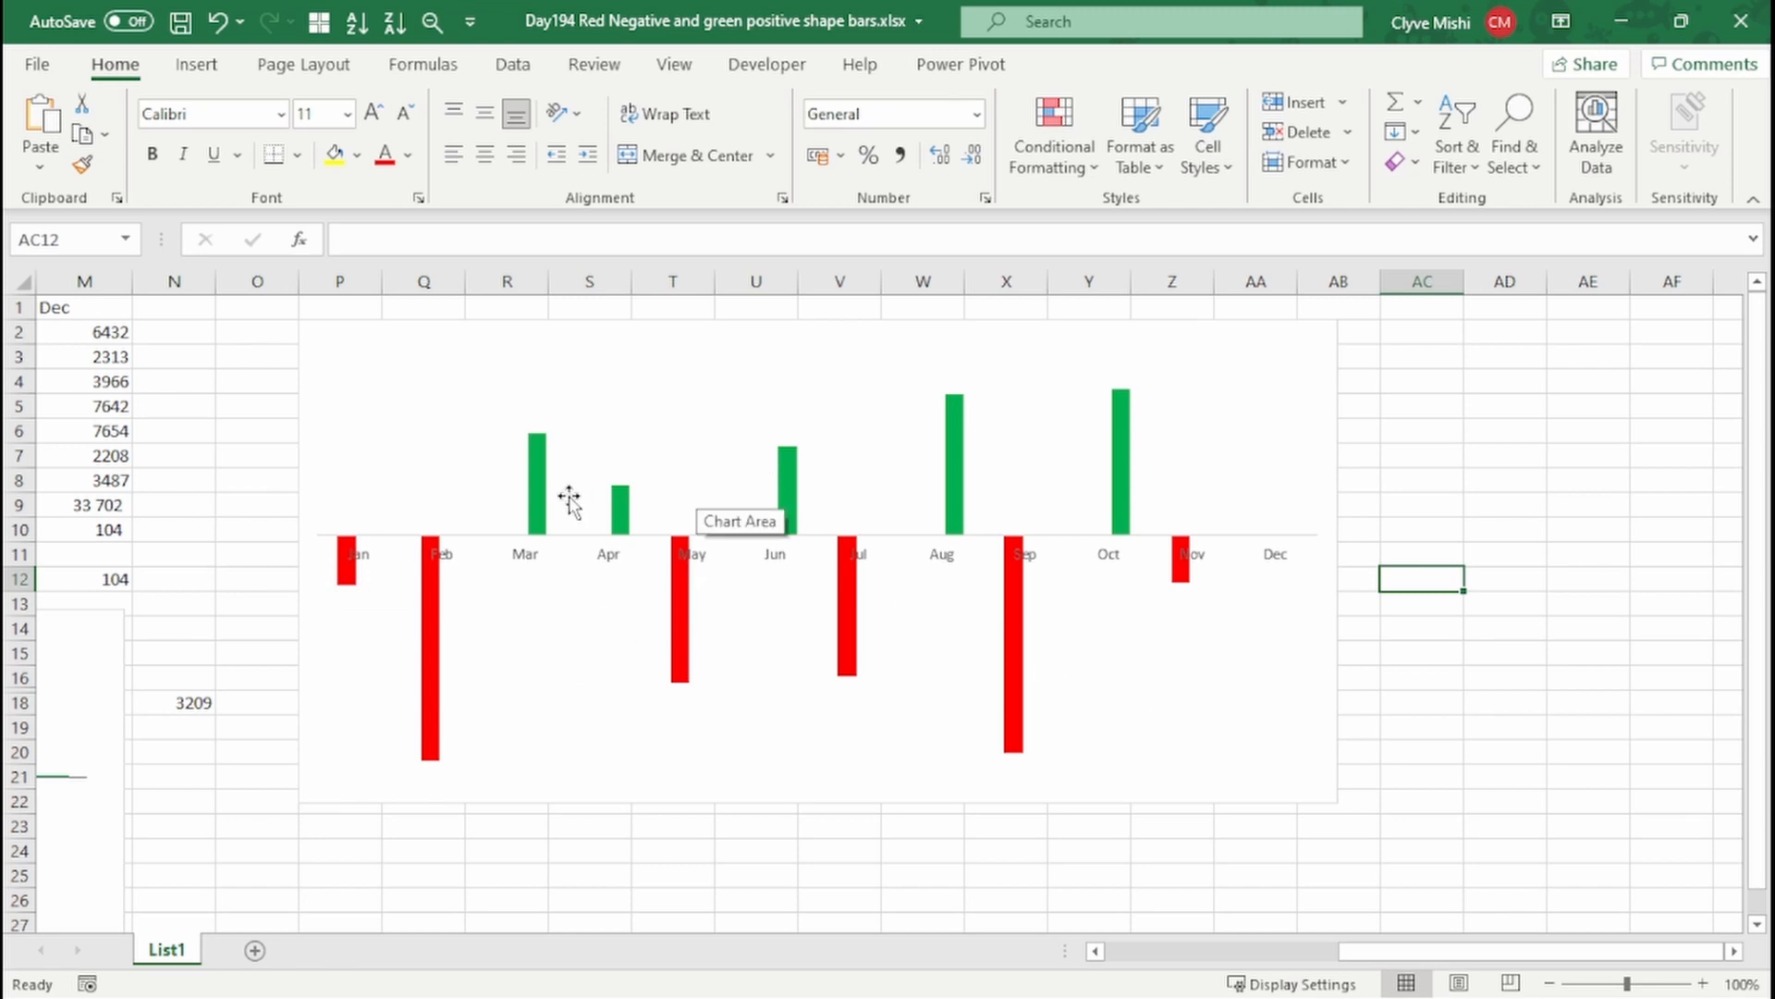
{"action": "double_click", "coordinate": [1419, 555]}
{"action": "key", "text": "Return"}
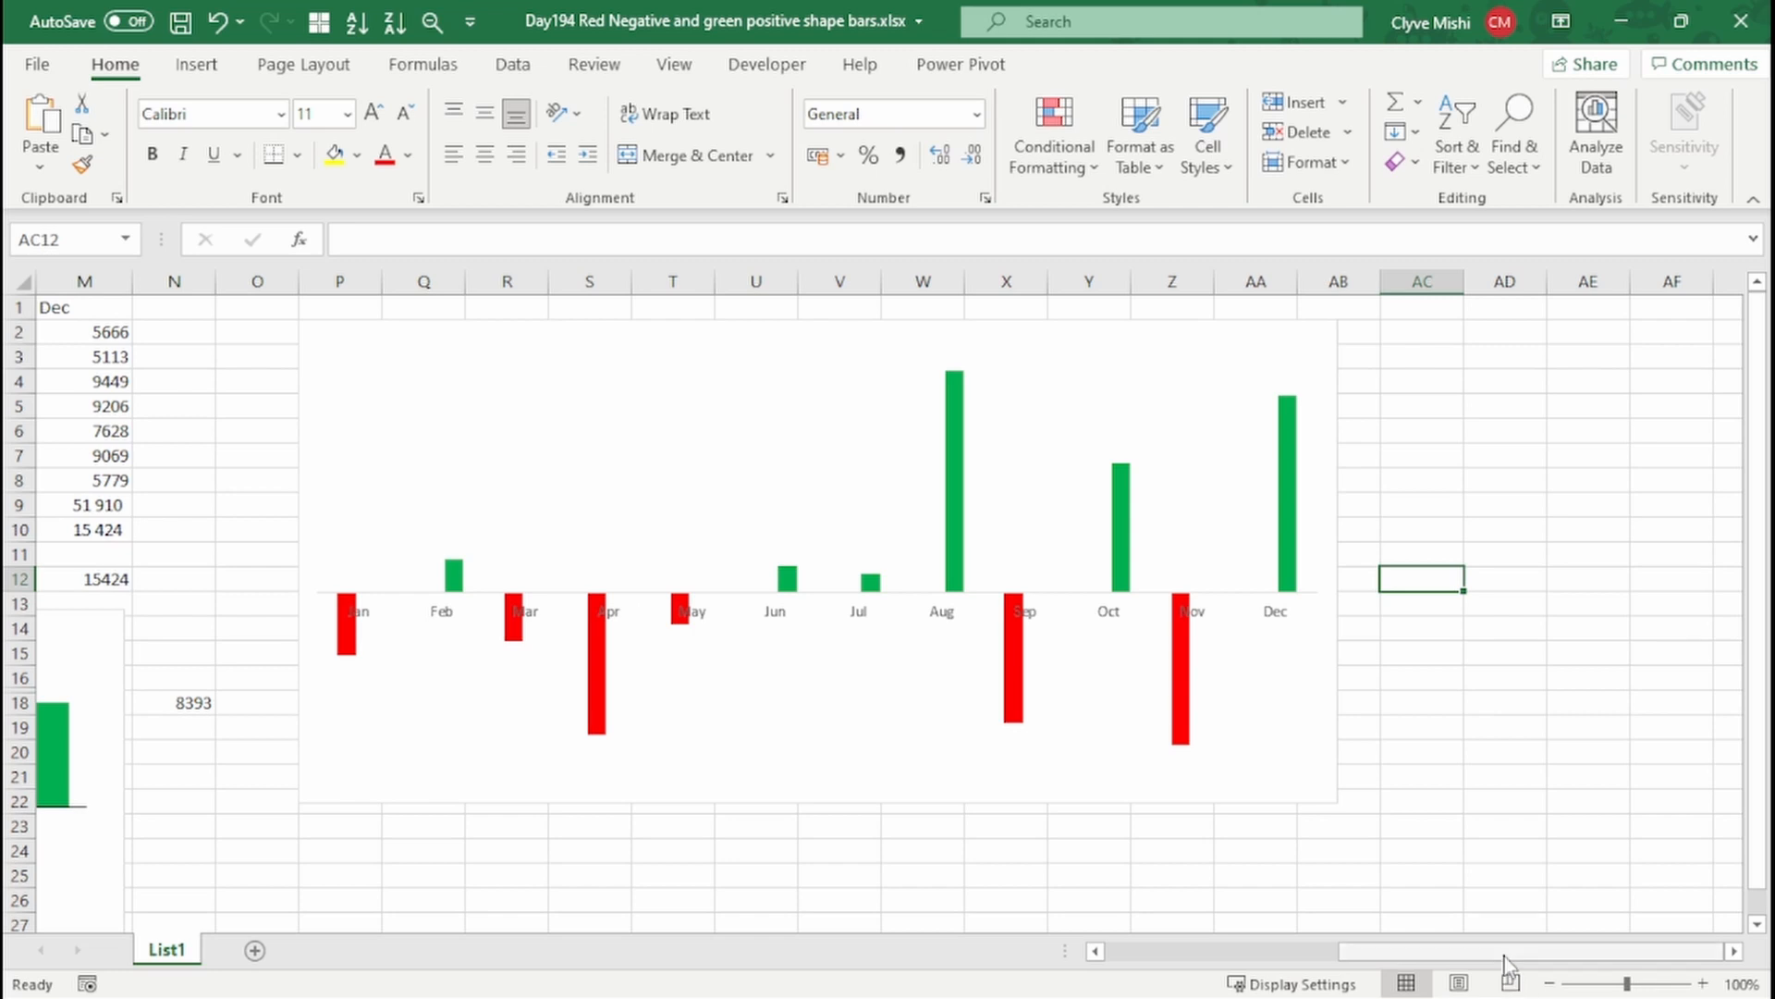
Examine the Movement row, helper rows 11 and 12 and the Smooth Line Graph below them
{"action": "left_click_drag", "start_coordinate": [1646, 951], "coordinate": [1414, 950]}
{"action": "scroll", "coordinate": [407, 840], "scroll_direction": "down", "scroll_amount": 2}
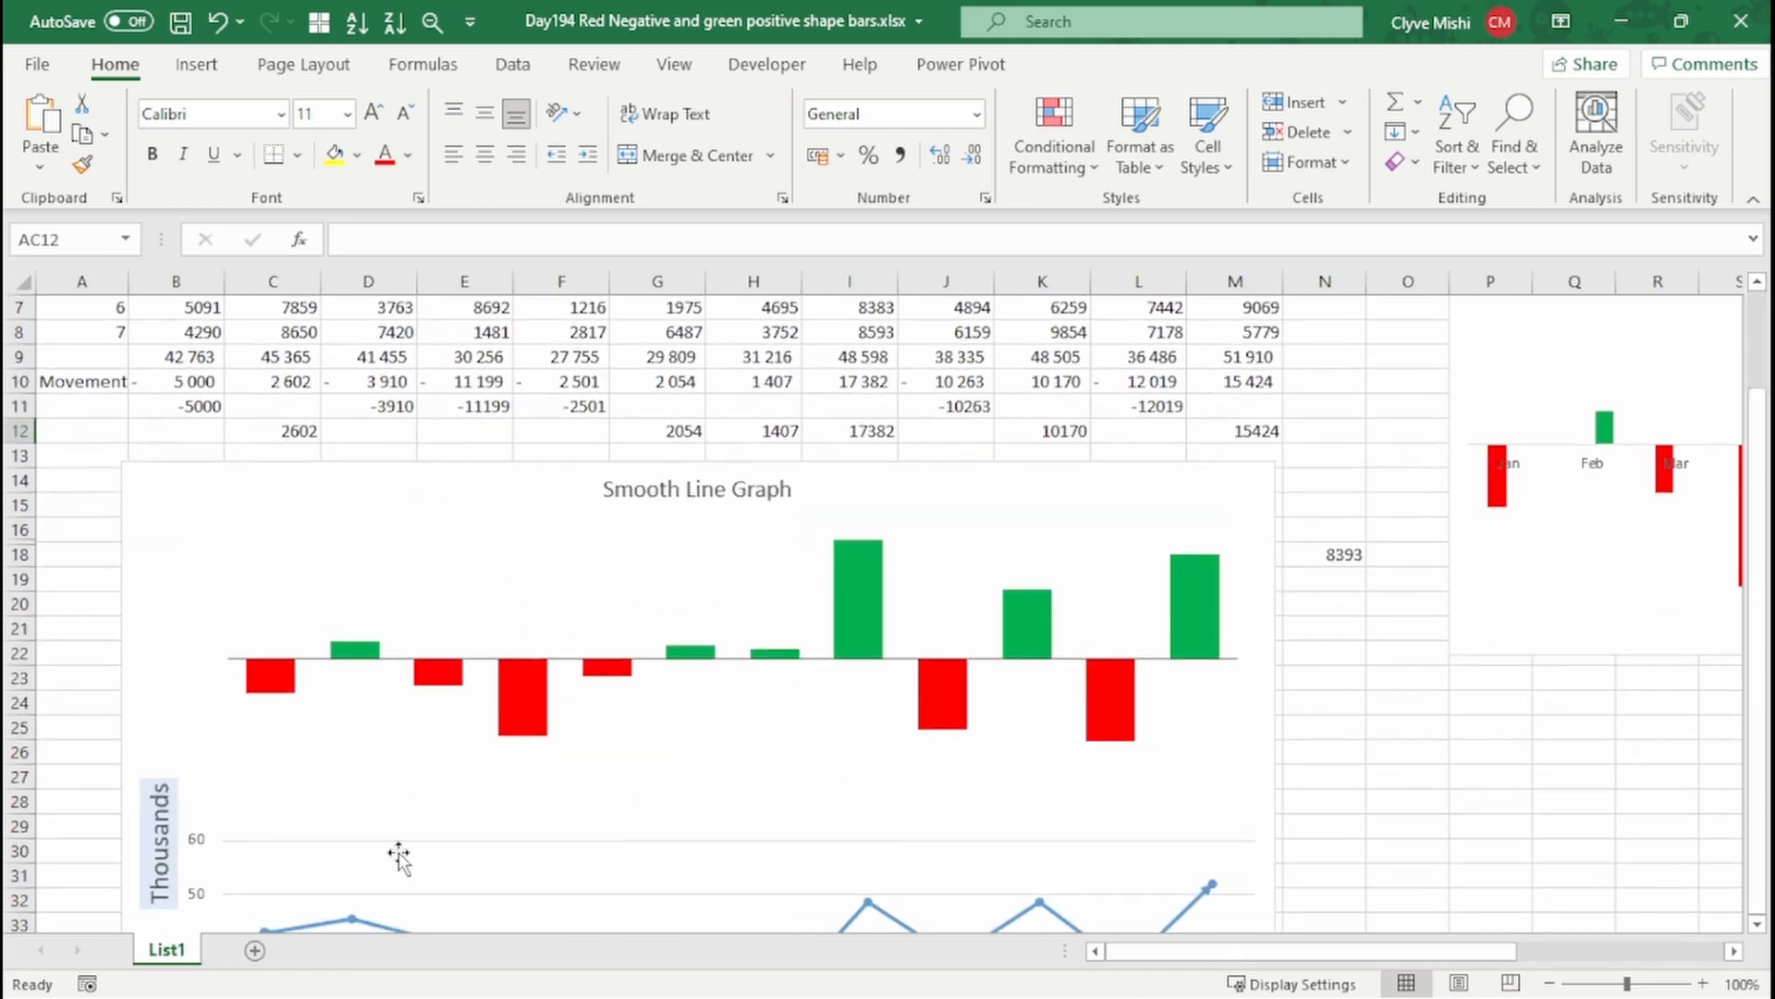